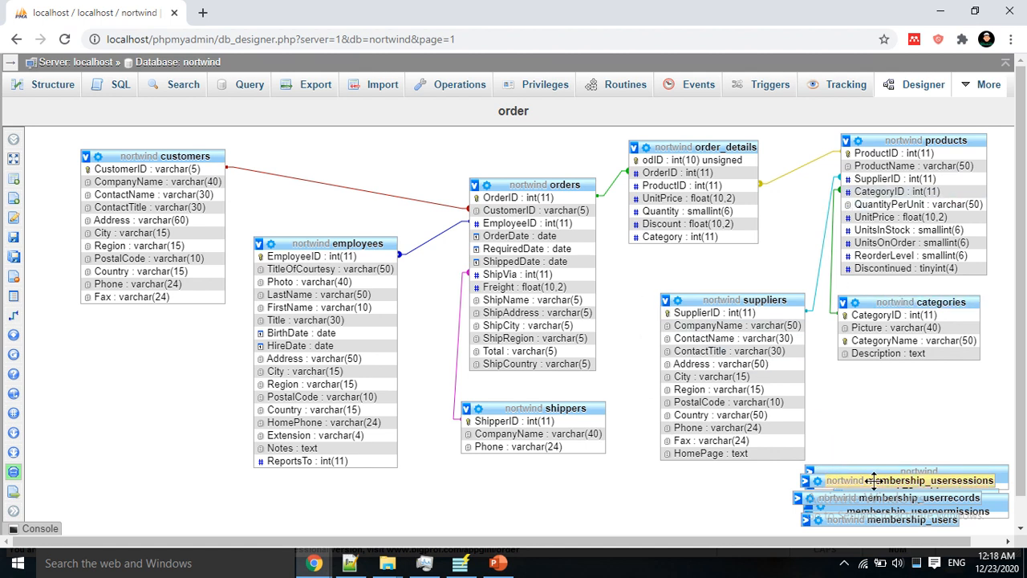
Step: Drag membership_usersessions up and membership_userpermissions down-left so the two tables no longer overlap
left_click_drag(885, 479, 720, 488)
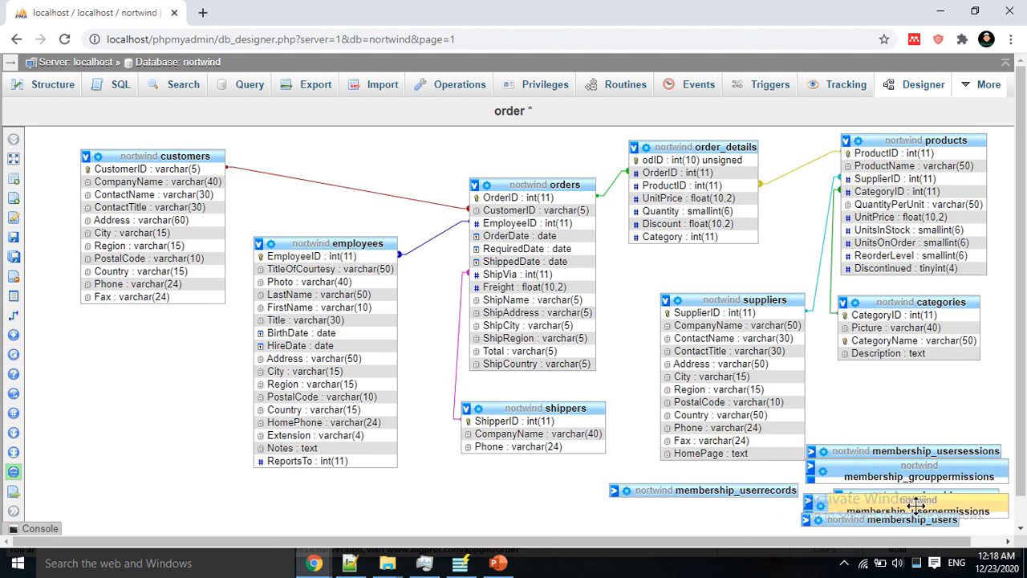
mouse_move(908, 499)
left_mouse_down()
mouse_move(885, 511)
mouse_move(897, 508)
left_mouse_up()
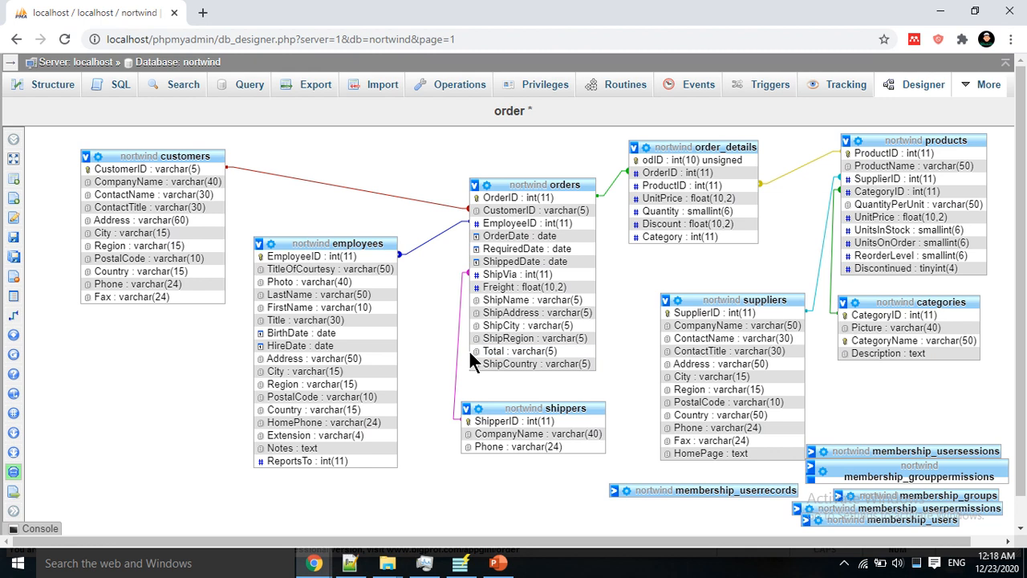
Step: Back in Northwind.axp, review customers ContactTitle, PostalCode, Phone and Fax, ending on the Customers table settings
left_click(460, 564)
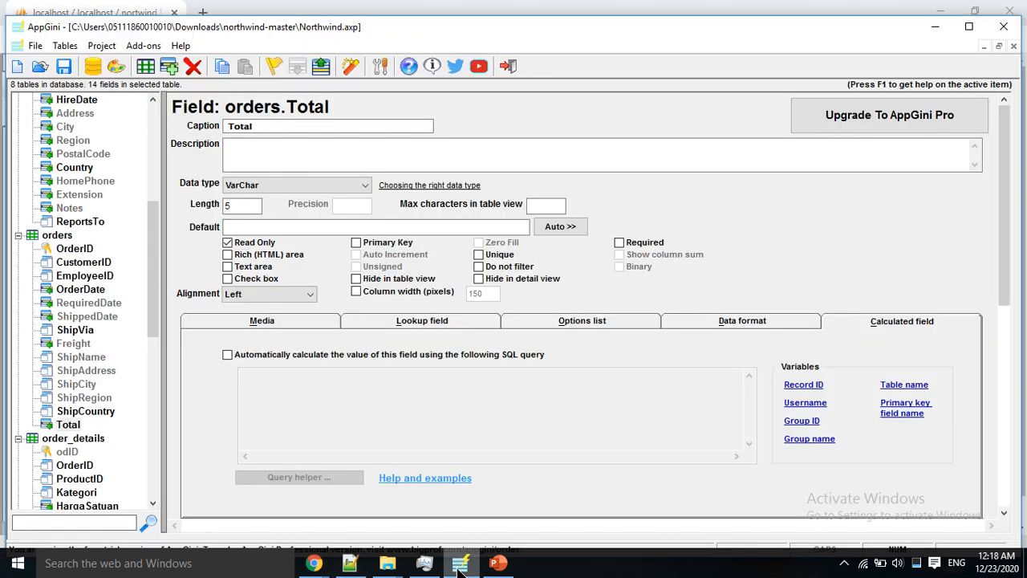
left_click_drag(153, 241, 153, 118)
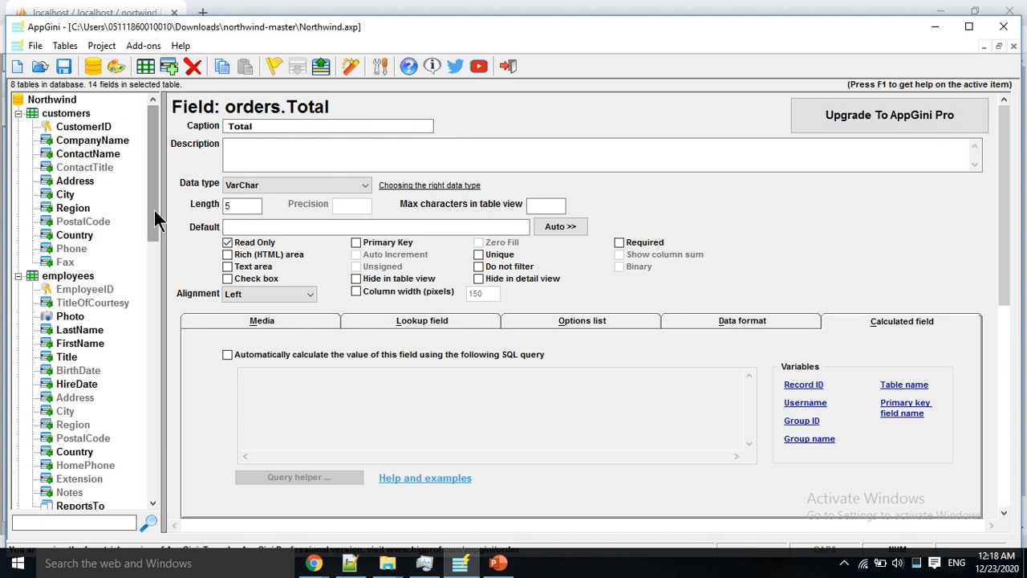
mouse_move(155, 211)
left_mouse_down()
mouse_move(162, 479)
mouse_move(157, 193)
left_mouse_up()
left_click(76, 169)
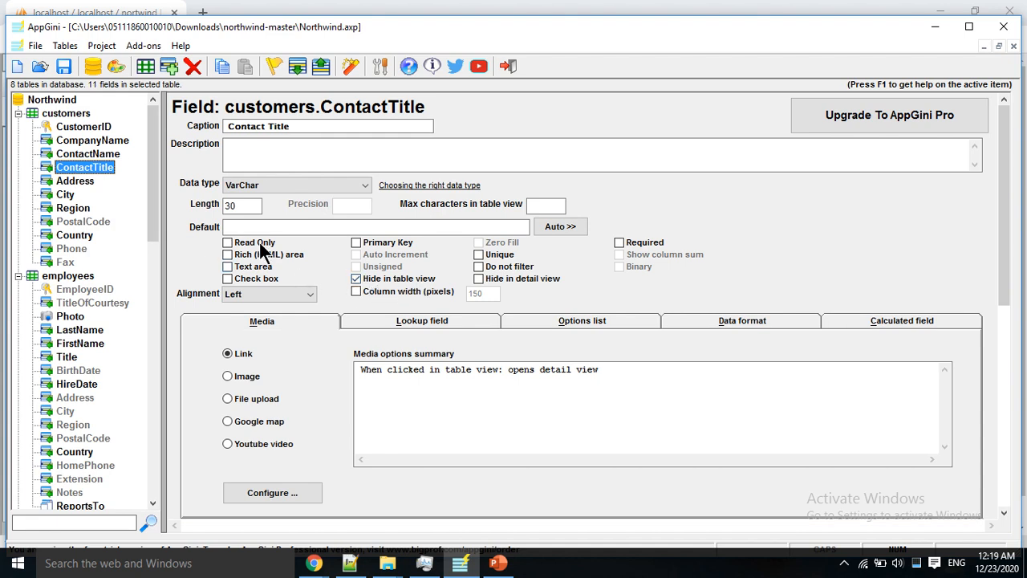
left_click(86, 227)
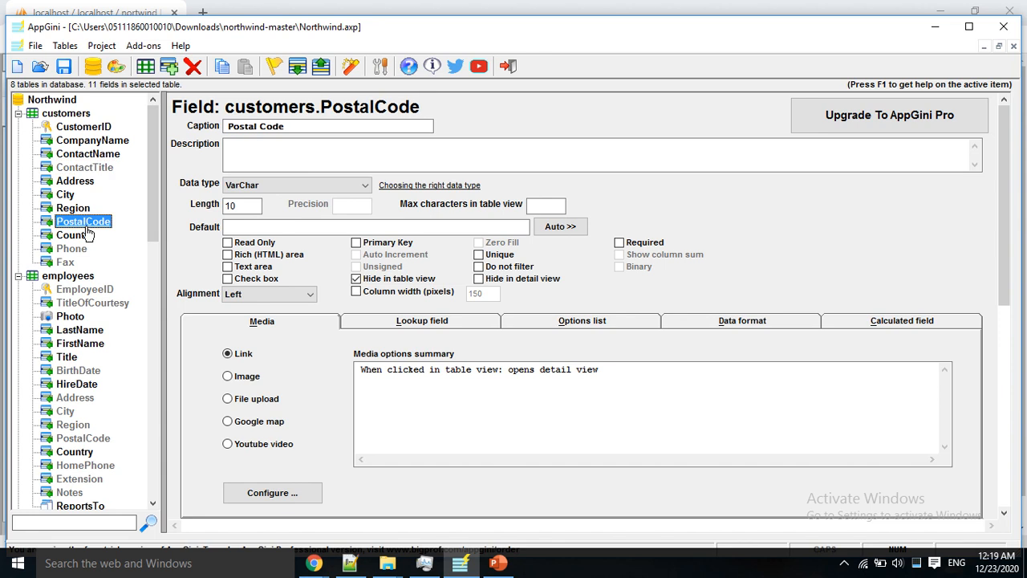
left_click(75, 256)
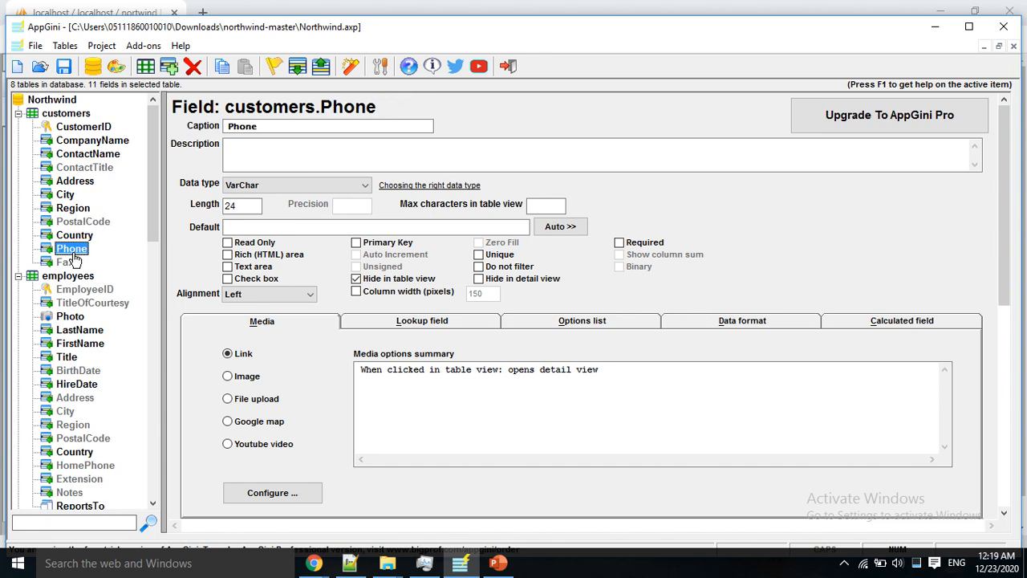
left_click(67, 263)
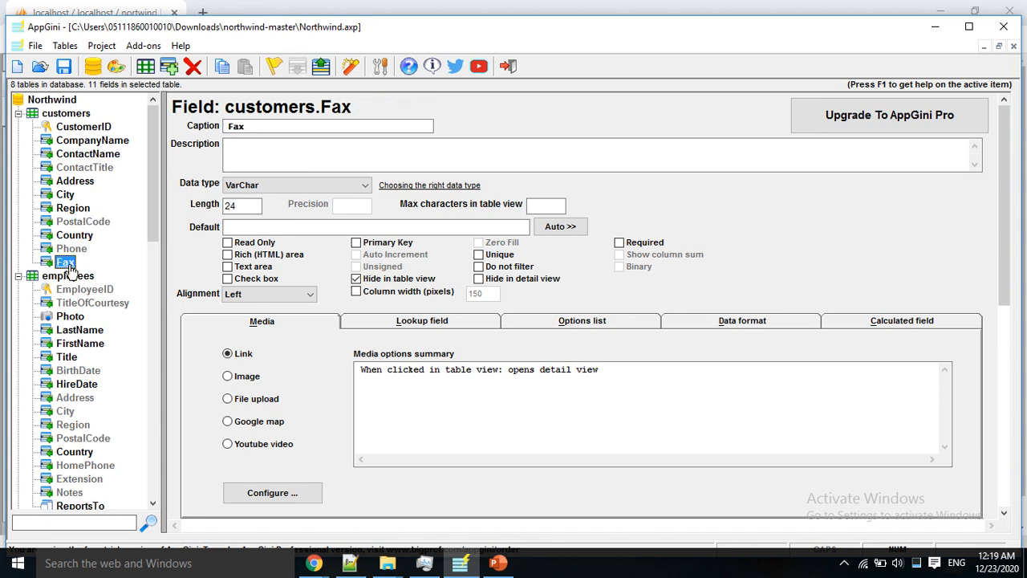
left_click(72, 115)
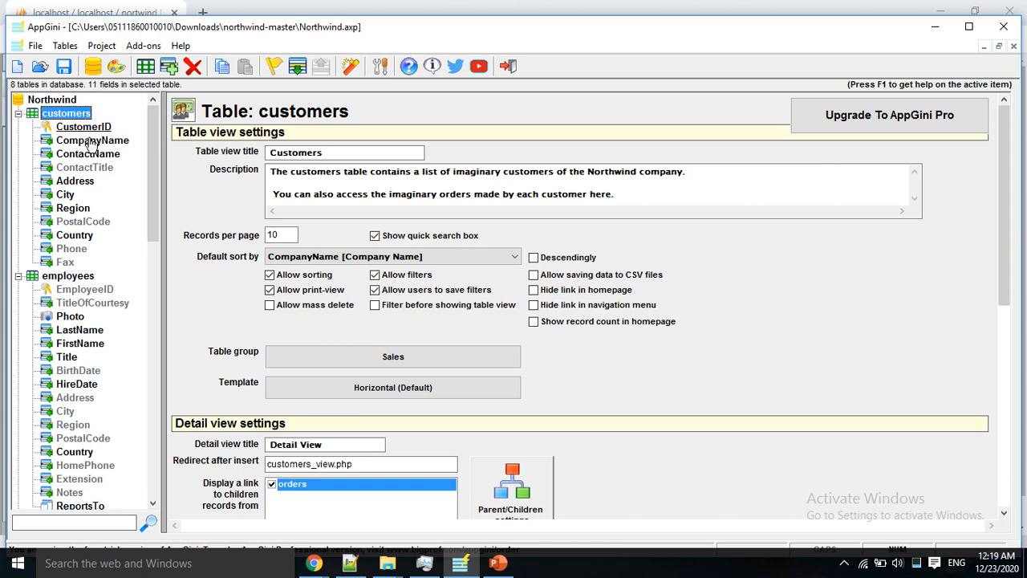
left_click(390, 357)
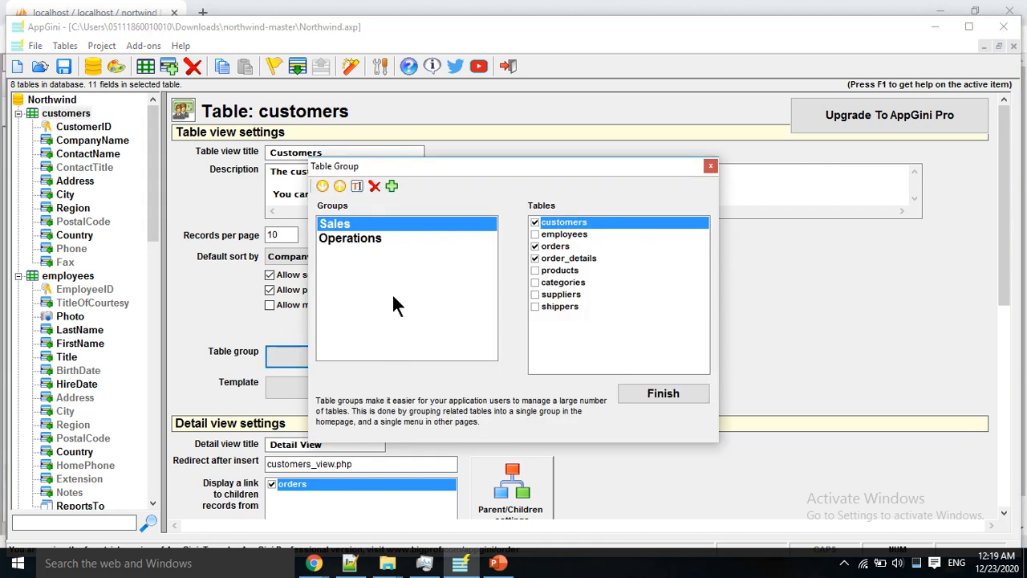
left_click(341, 241)
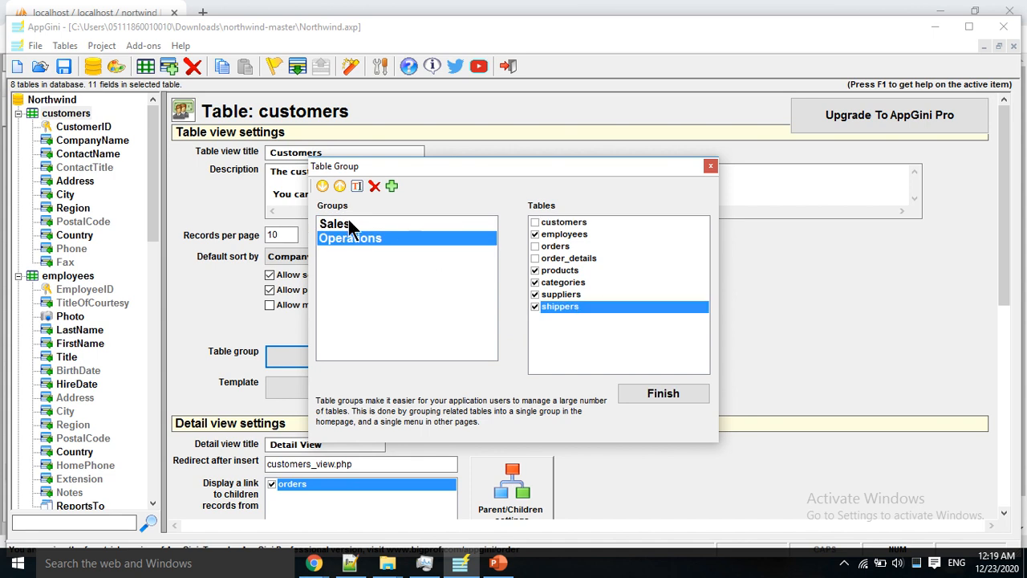
left_click(349, 225)
left_click(356, 237)
left_click(355, 226)
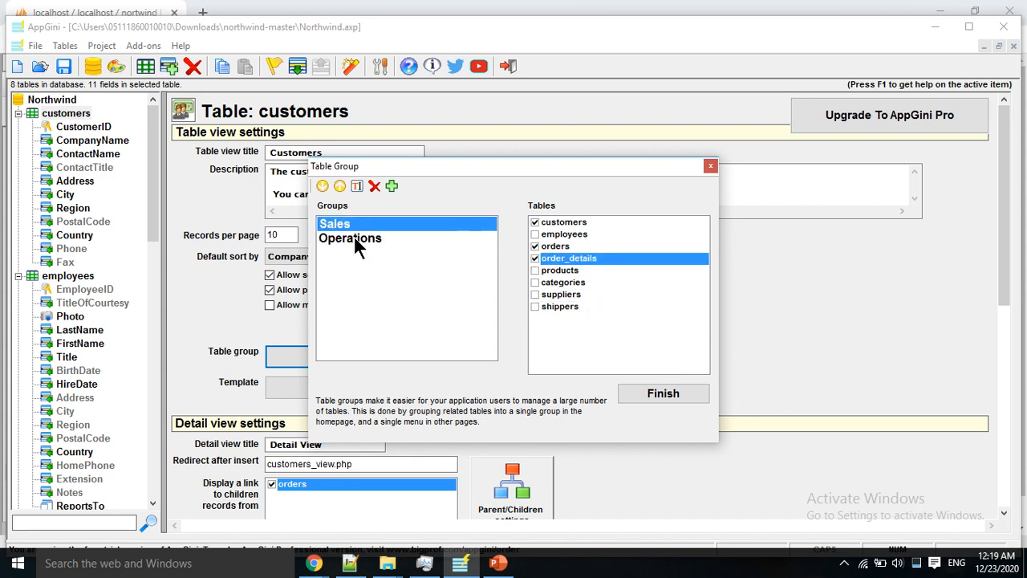
left_click(356, 236)
left_click(355, 226)
left_click(355, 238)
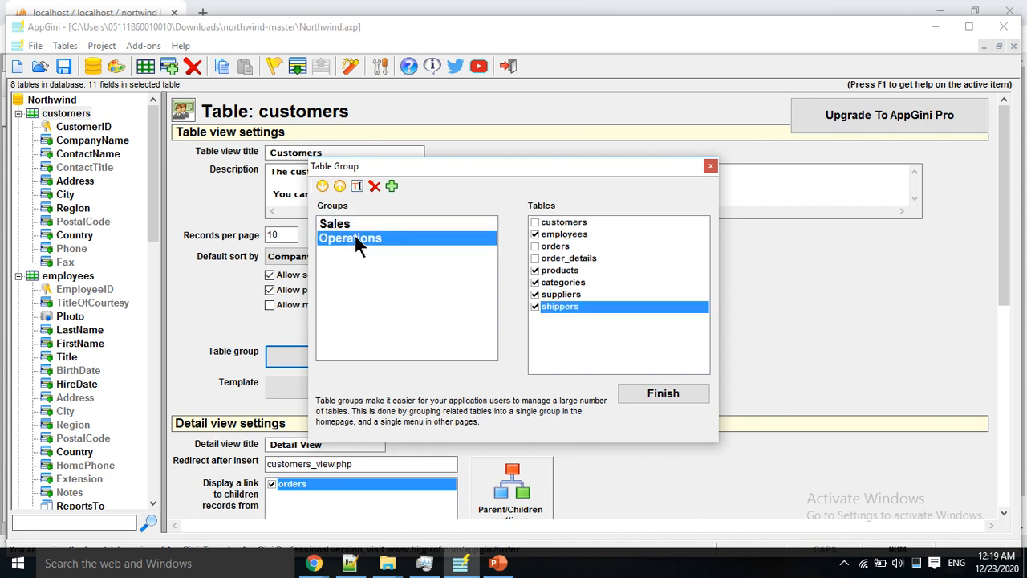
left_click(359, 226)
left_click(360, 239)
left_click(663, 394)
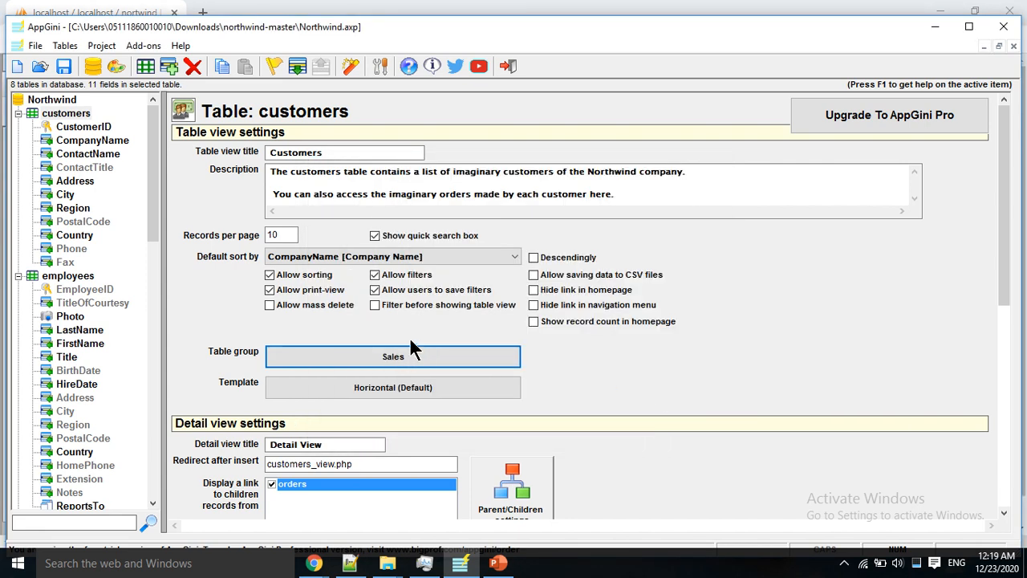
Step: Review the employees table, then its Photo, BirthDate and ReportsTo lookup field settings
left_click(69, 277)
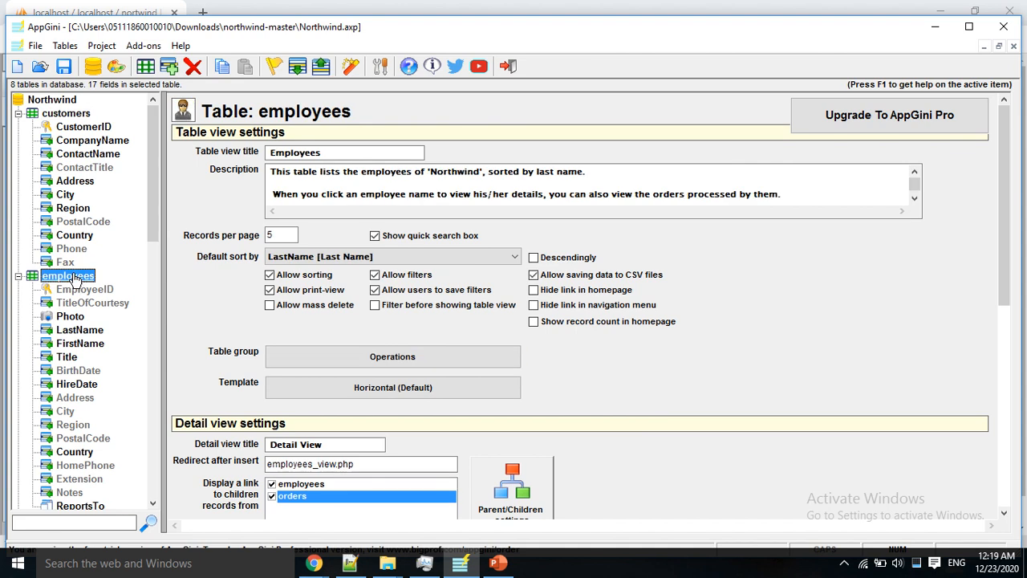
left_click(71, 317)
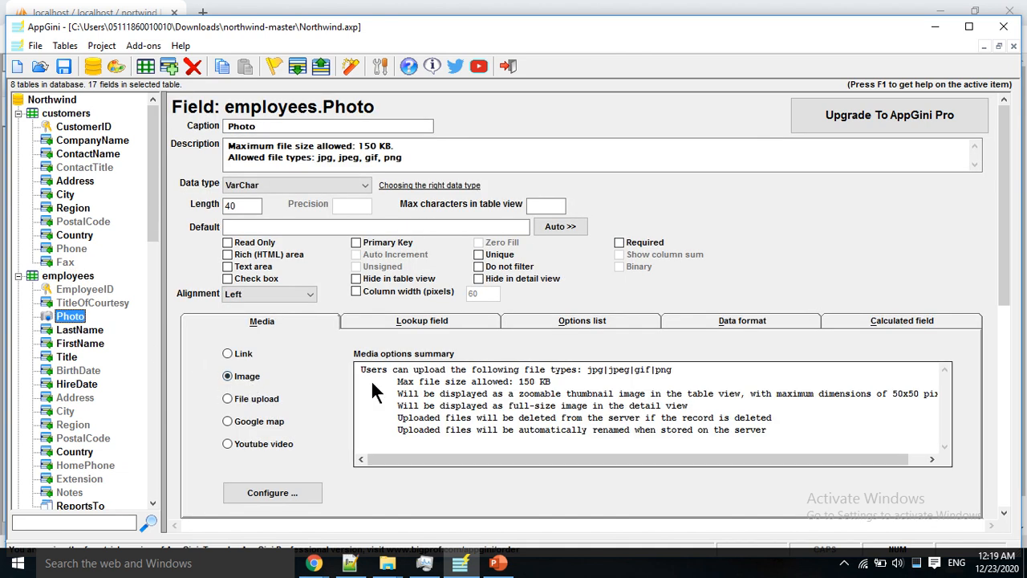
left_click(84, 371)
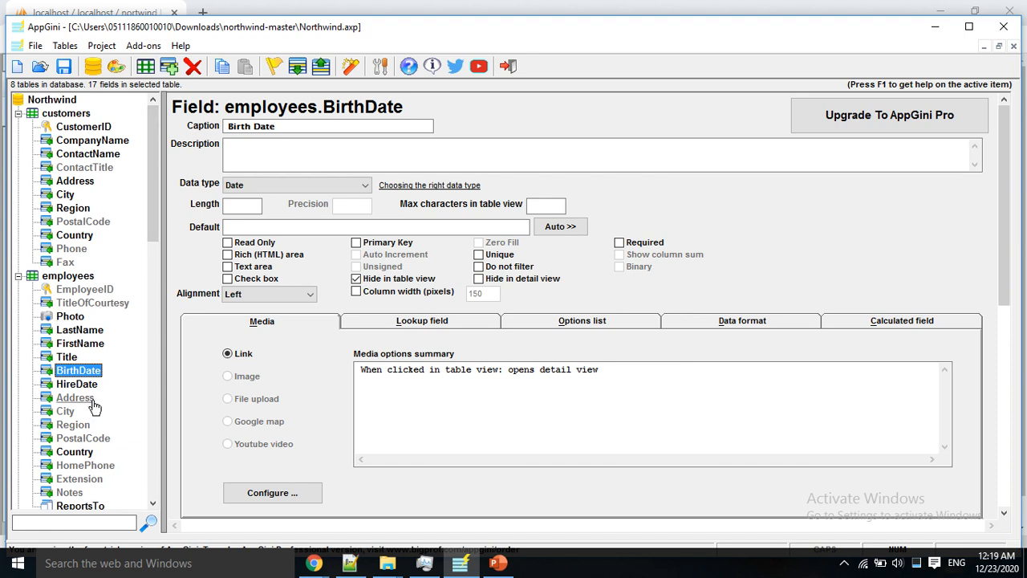
left_click_drag(153, 219, 151, 266)
left_click(78, 398)
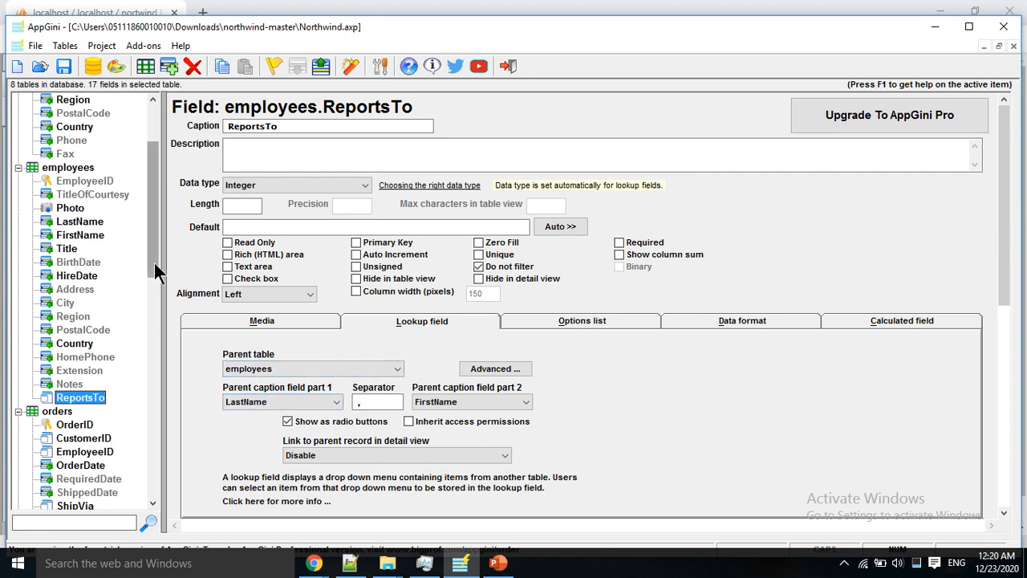
left_click_drag(154, 261, 170, 337)
Step: Step through orders CustomerID, EmployeeID, ShipVia and the Ship address fields, ending on Total
left_click(57, 195)
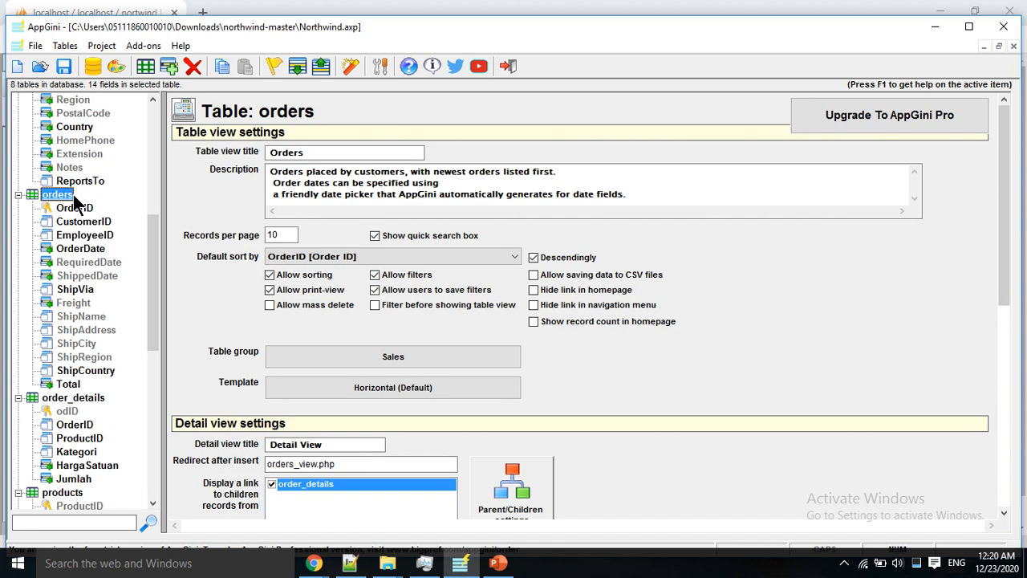
left_click(101, 223)
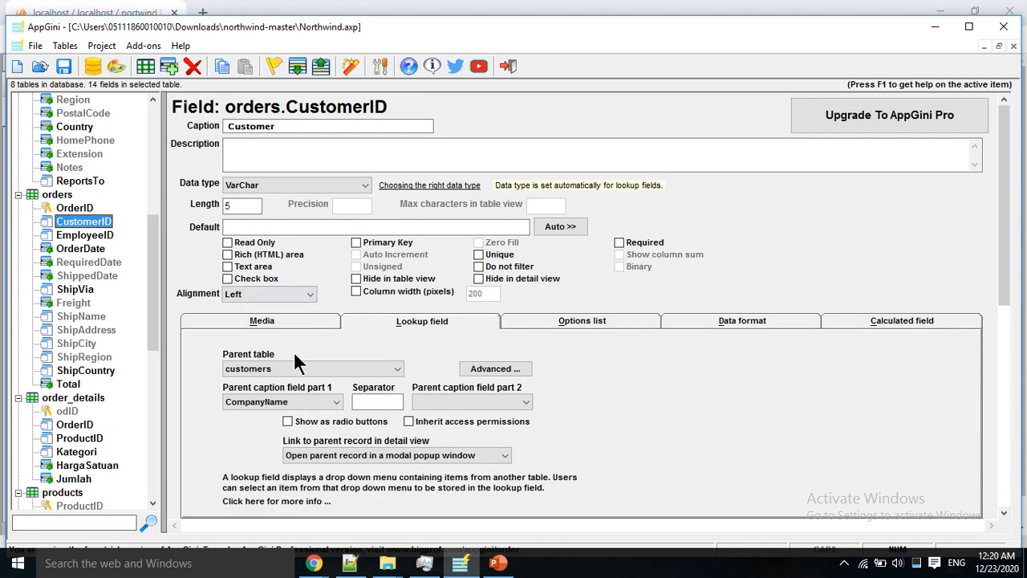
left_click(84, 234)
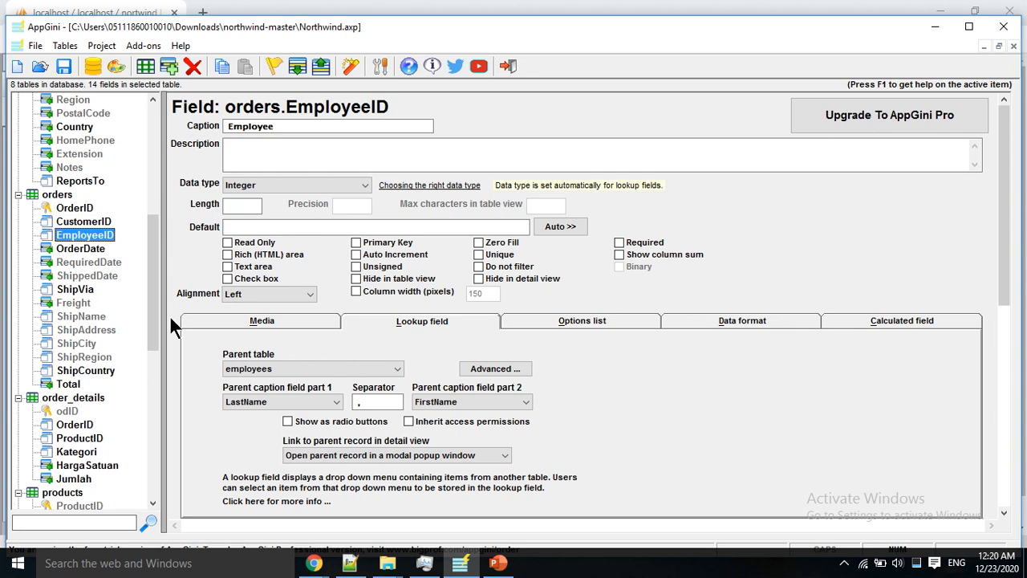
left_click(80, 290)
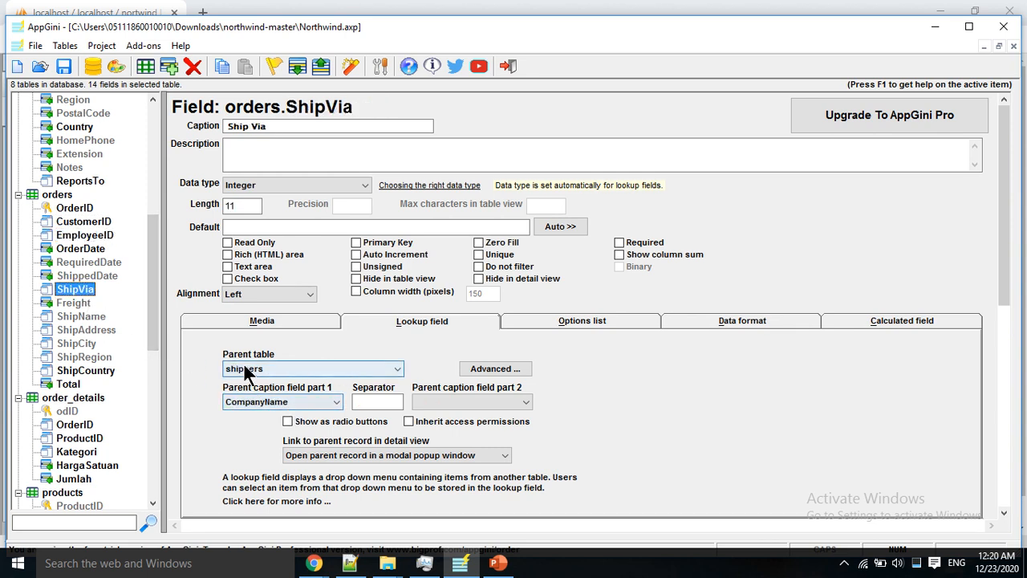
left_click(80, 317)
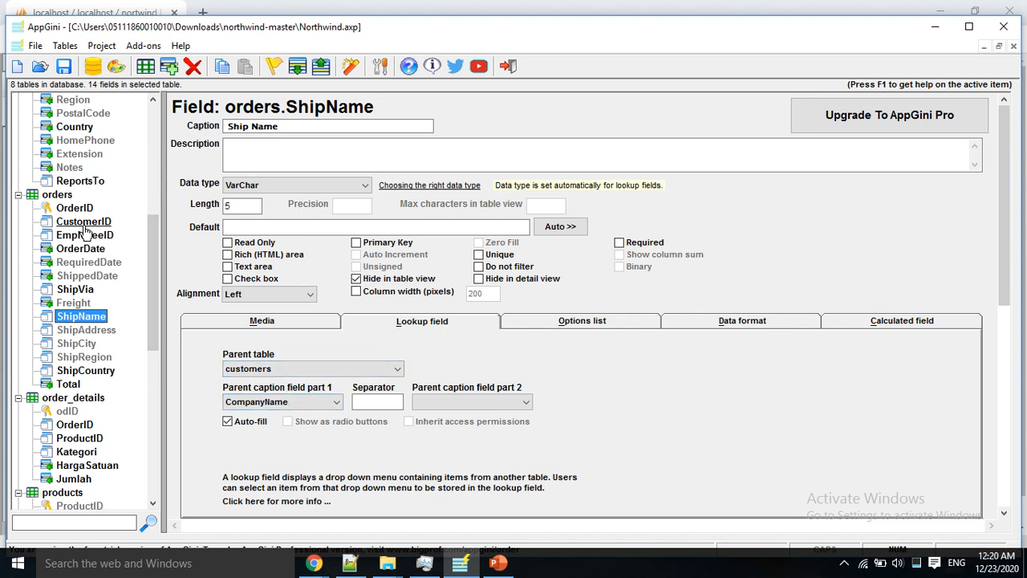
left_click(97, 329)
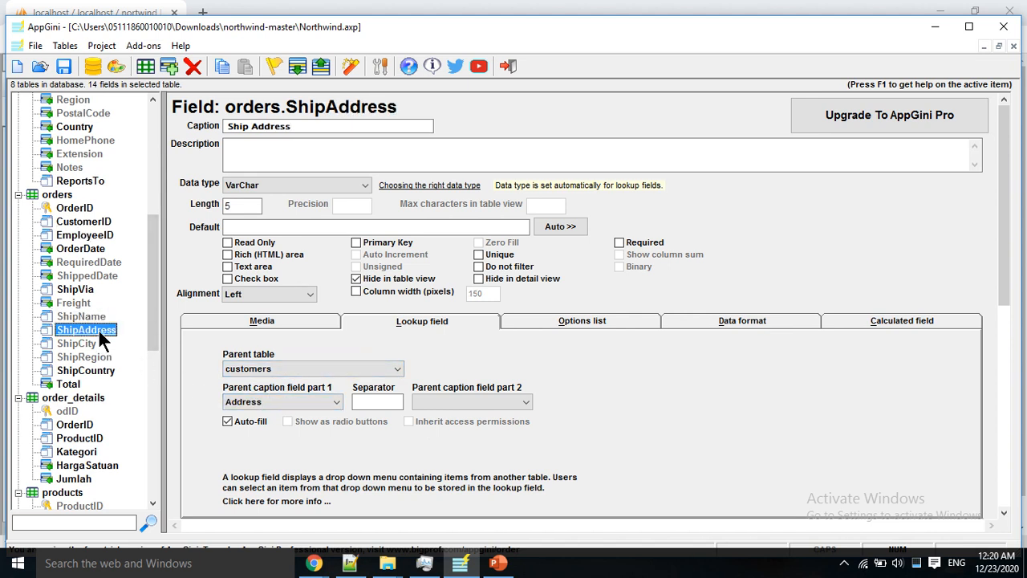
left_click(80, 344)
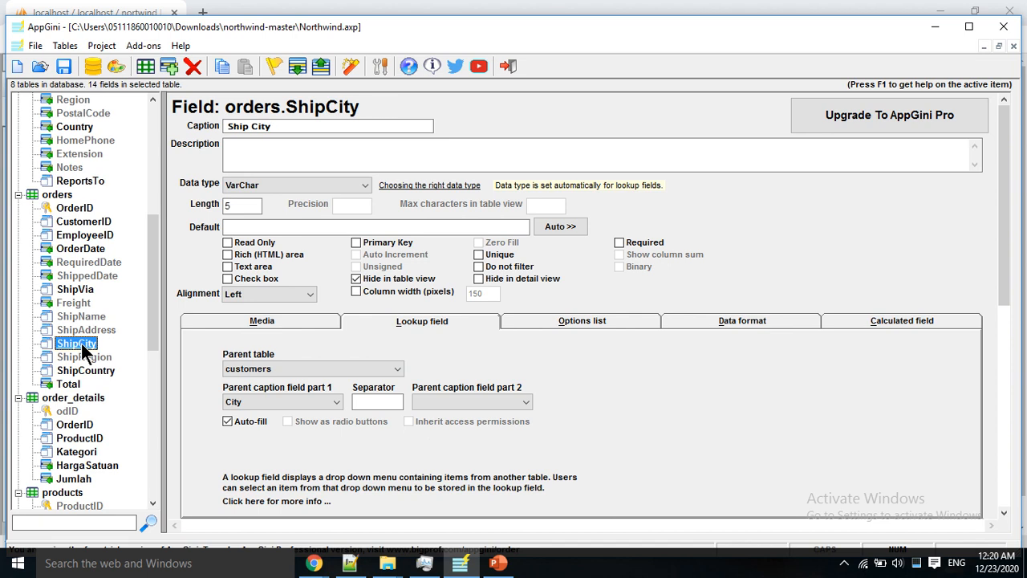
left_click(80, 359)
left_click(83, 370)
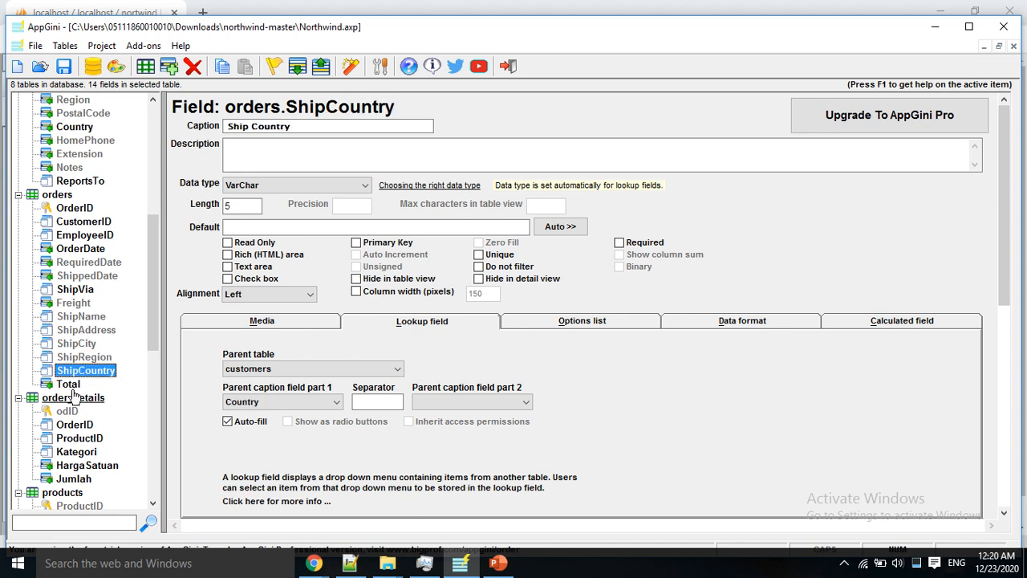
left_click(68, 384)
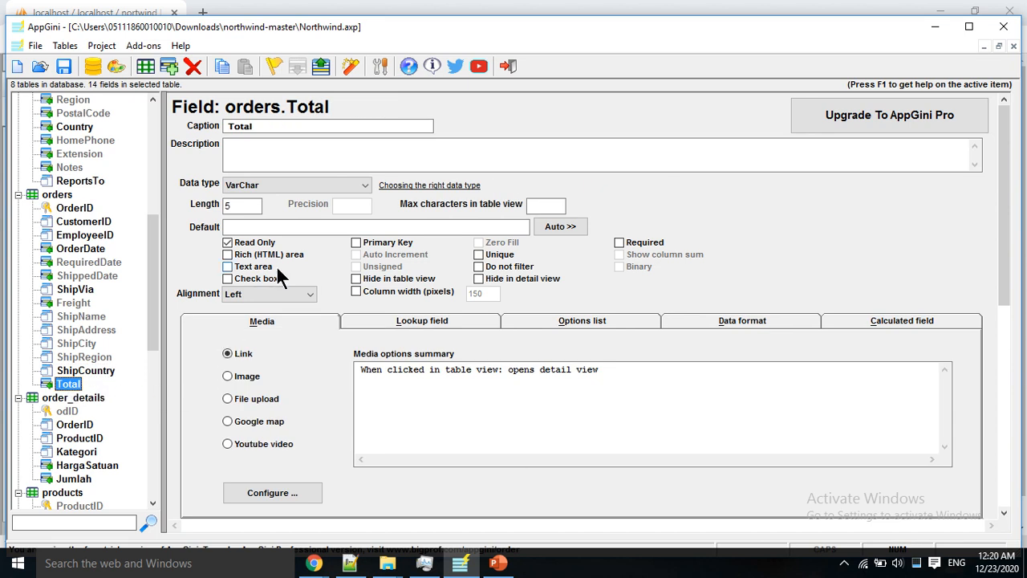
Step: Make orders Total a calculated field and paste the SUM query of item price times quantity
left_click(889, 323)
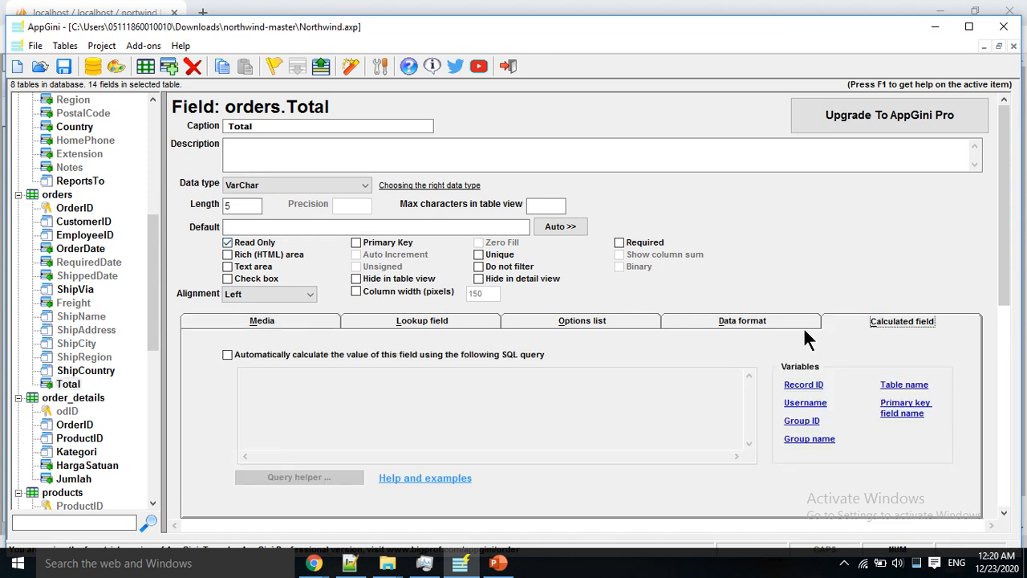
left_click(229, 355)
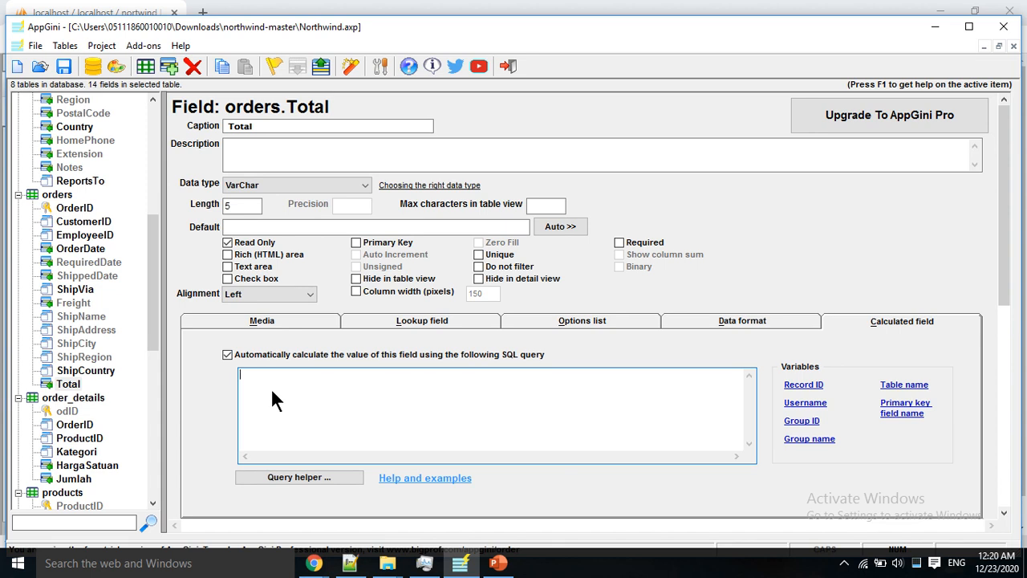
type("SELECT \tSUM(`order_details`.`UnitPrice`*`order_details`.`Quantity`) FROM \t`orders` LEFT JOIN \t`order_details` ON `orders`.`OrderID`=`order_details`.`OrderID` WHERE \t`orders`.`OrderID`='%ID%'")
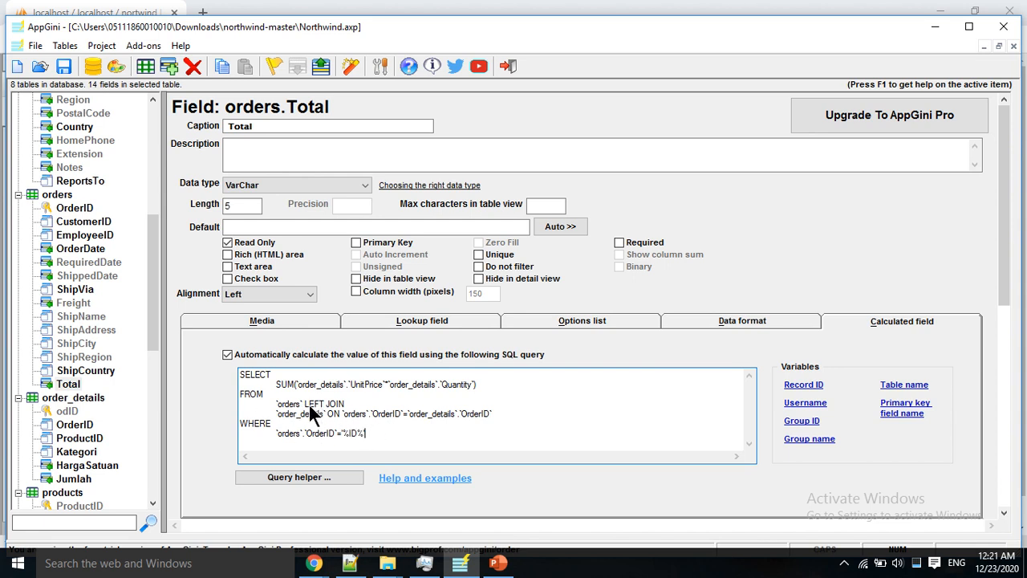
Step: Show the order_details OrderID field, an Integer lookup to orders
left_click_drag(150, 341, 152, 366)
left_click(80, 332)
left_click(85, 357)
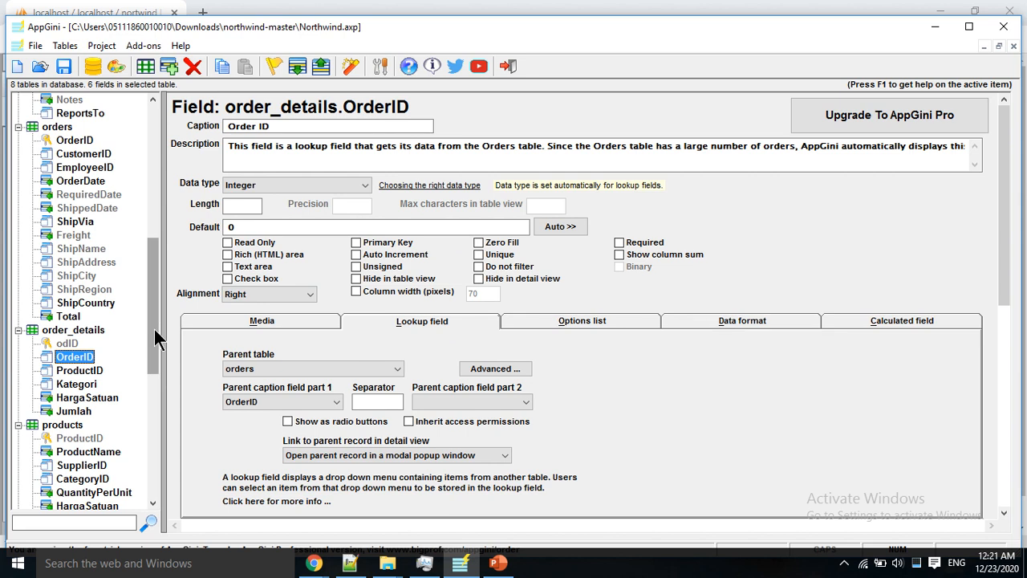
Step: Inspect order_details ProductID, OrderID, Kategori and HargaSatuan, ending on the calculated Jumlah field
left_click(80, 370)
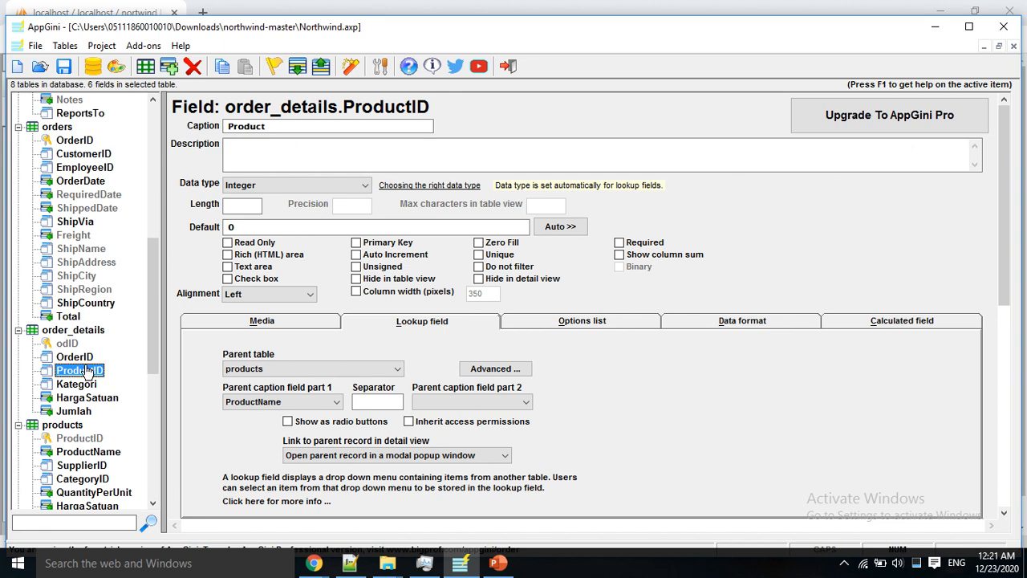
left_click(87, 357)
left_click(75, 385)
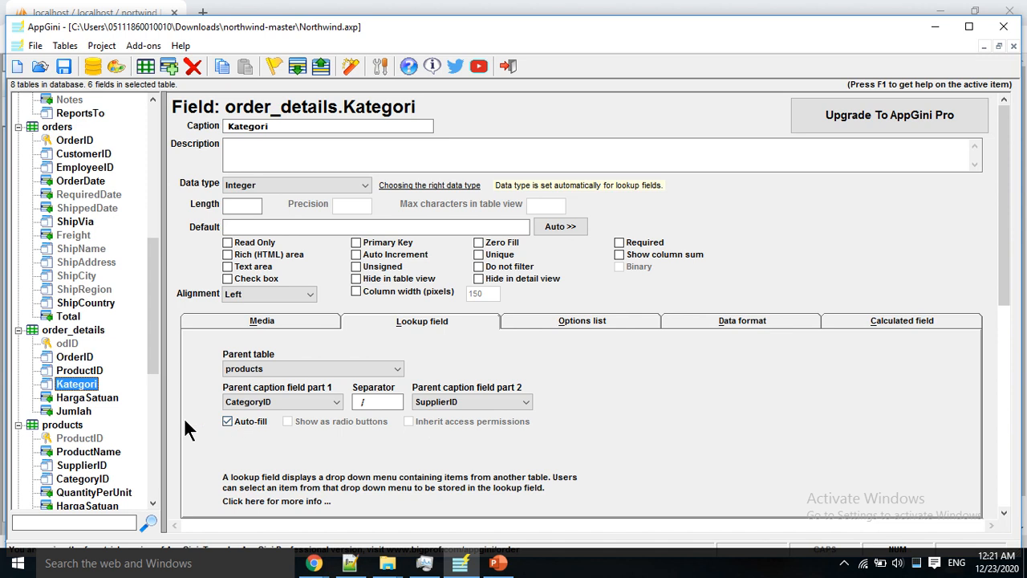
left_click(100, 397)
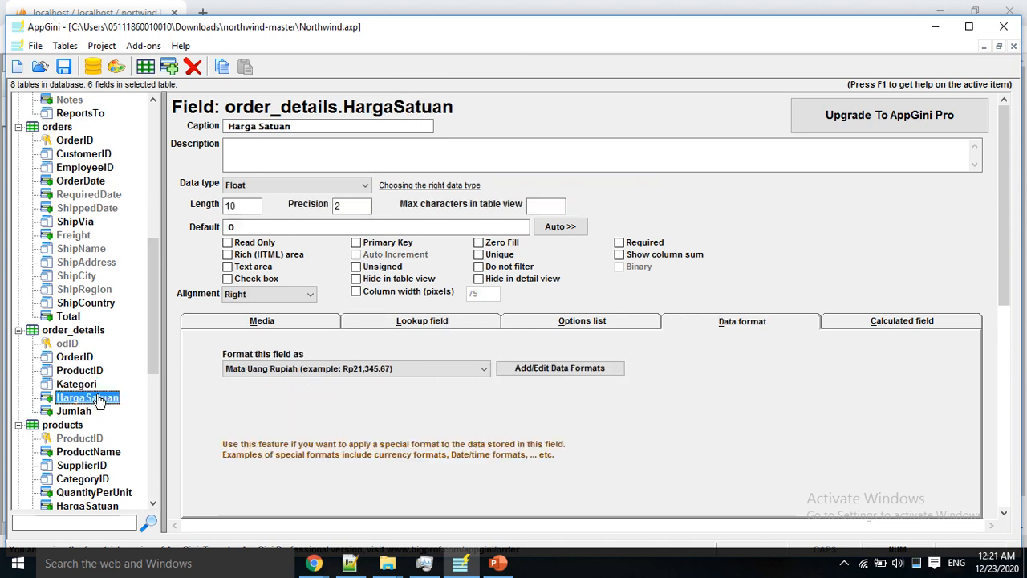
left_click(78, 414)
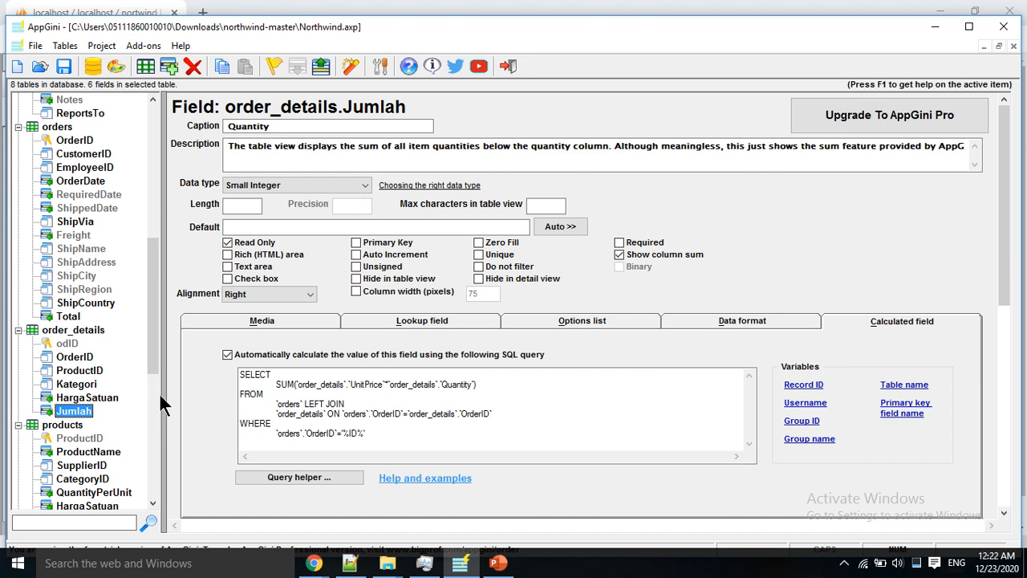
Step: Compare the Jumlah and HargaSatuan settings, then return to the orders Total calculated SQL query
left_click(68, 128)
left_click(68, 317)
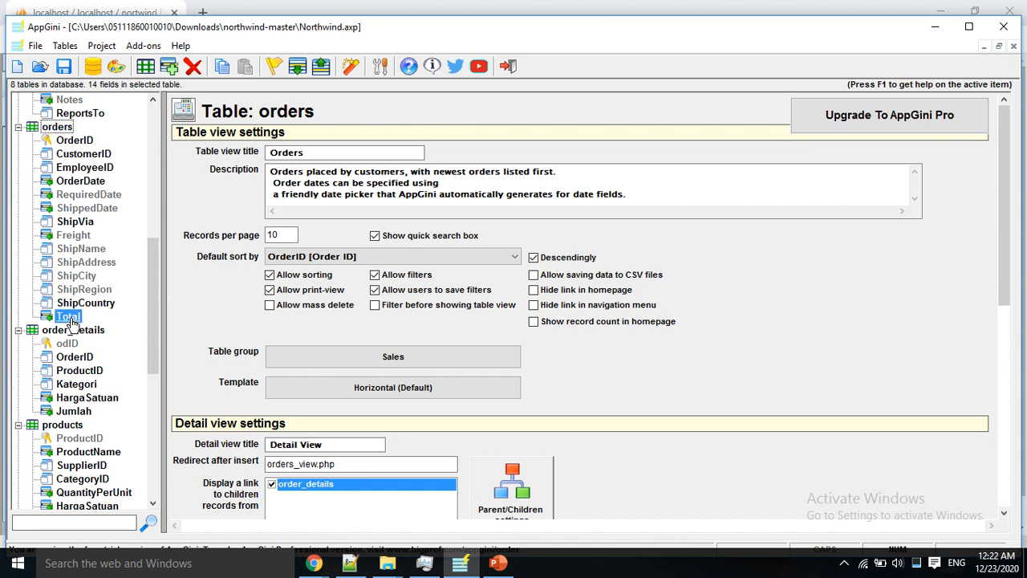
left_click(93, 411)
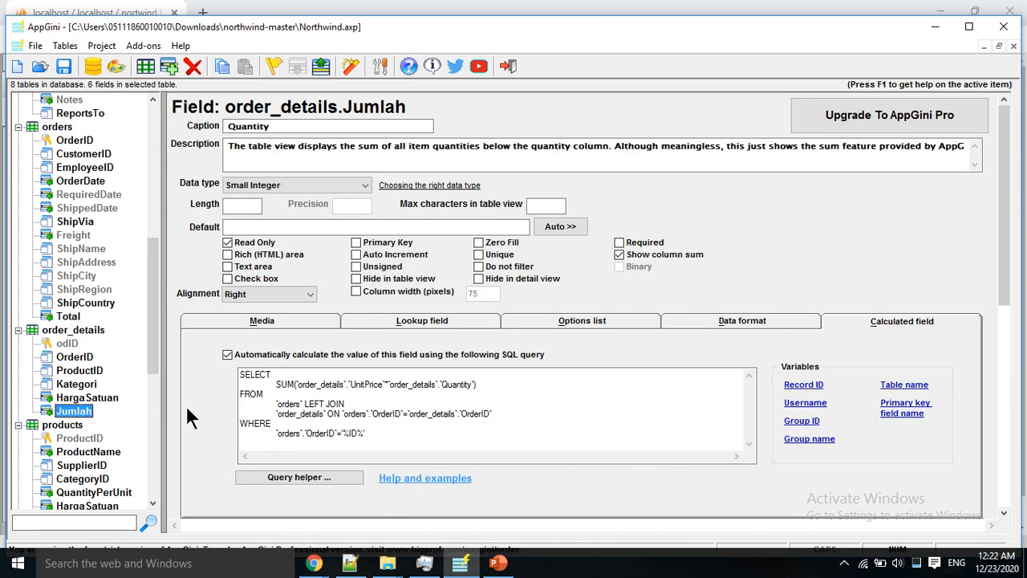
left_click(88, 398)
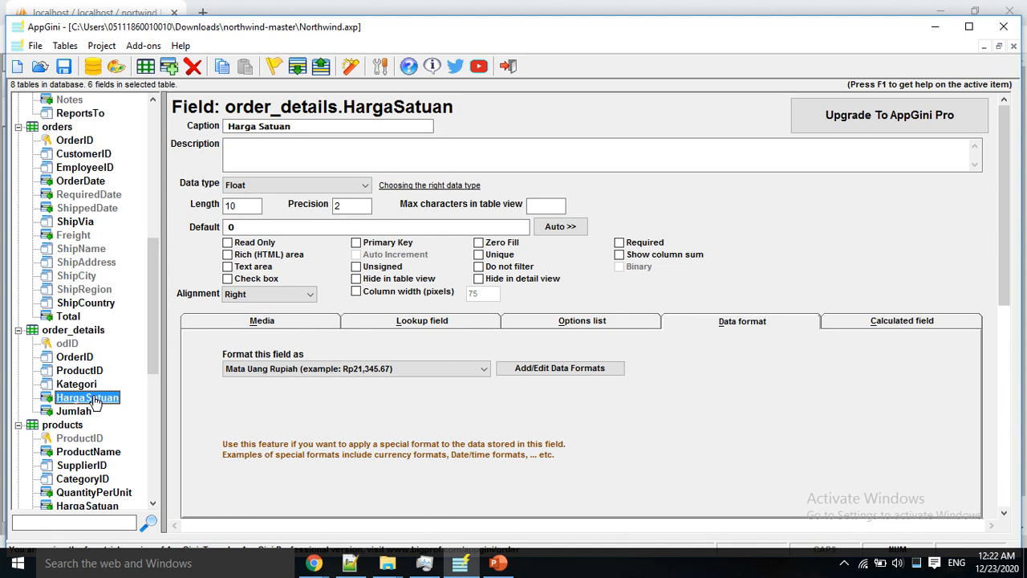
left_click(68, 316)
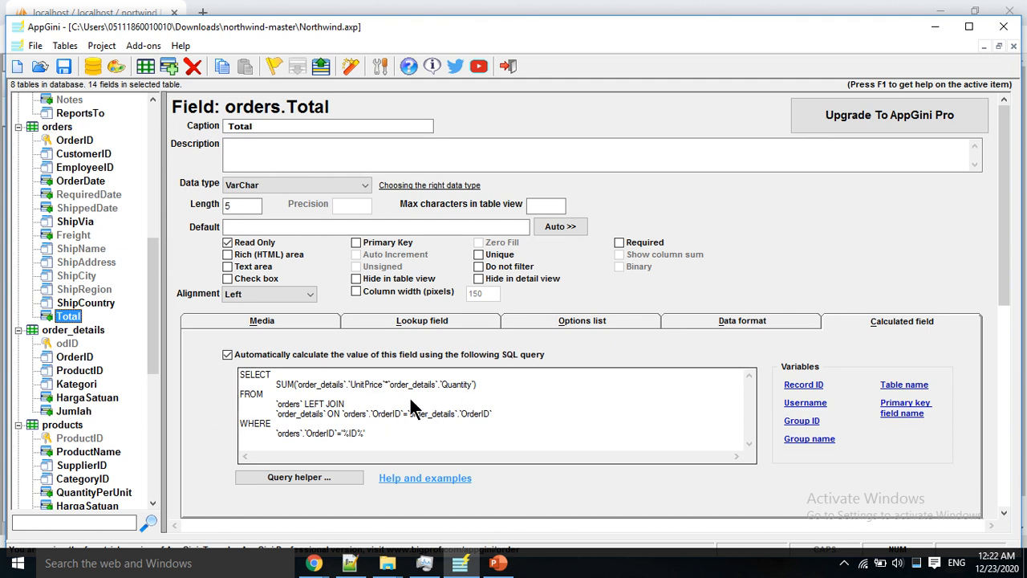
Step: In the Total query, replace Quantity with Jumlah and UnitPrice with HargaSatuan
left_click(450, 382)
left_click(467, 384)
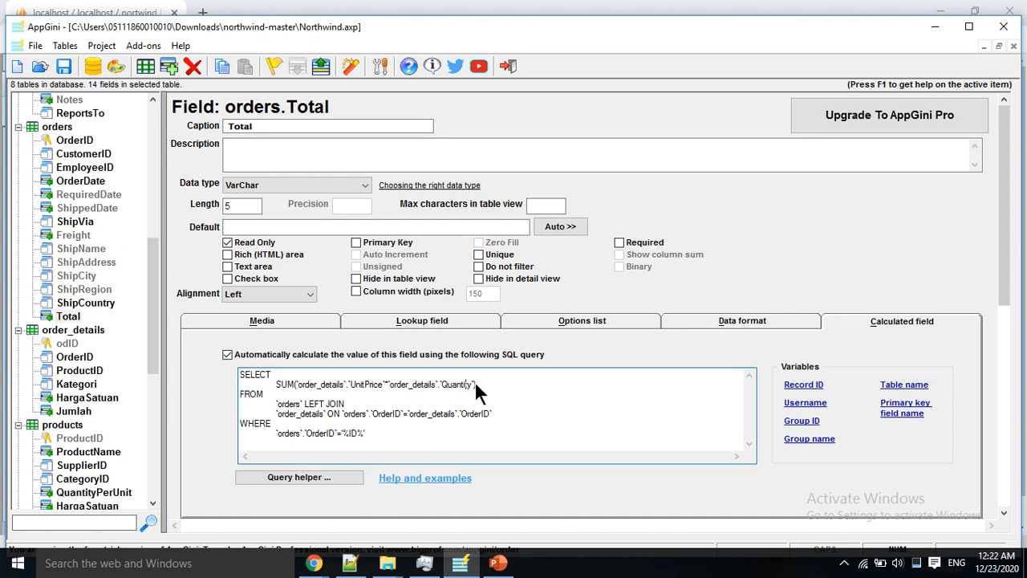
left_click_drag(469, 383, 464, 385)
type("Jumlah`")
double_click(365, 382)
left_click(369, 383)
key("BackSpace")
type("H")
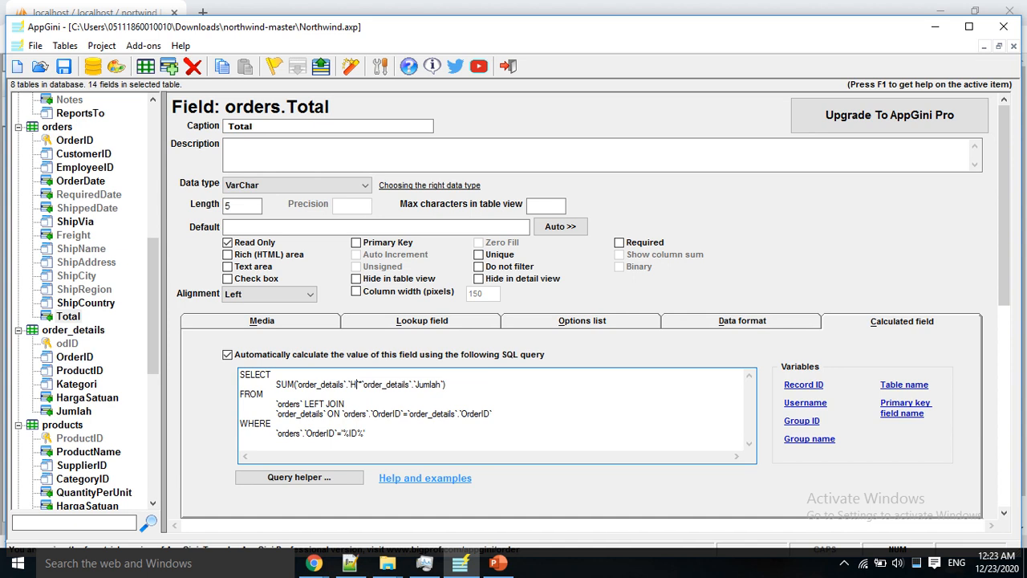
type("argaSatuan")
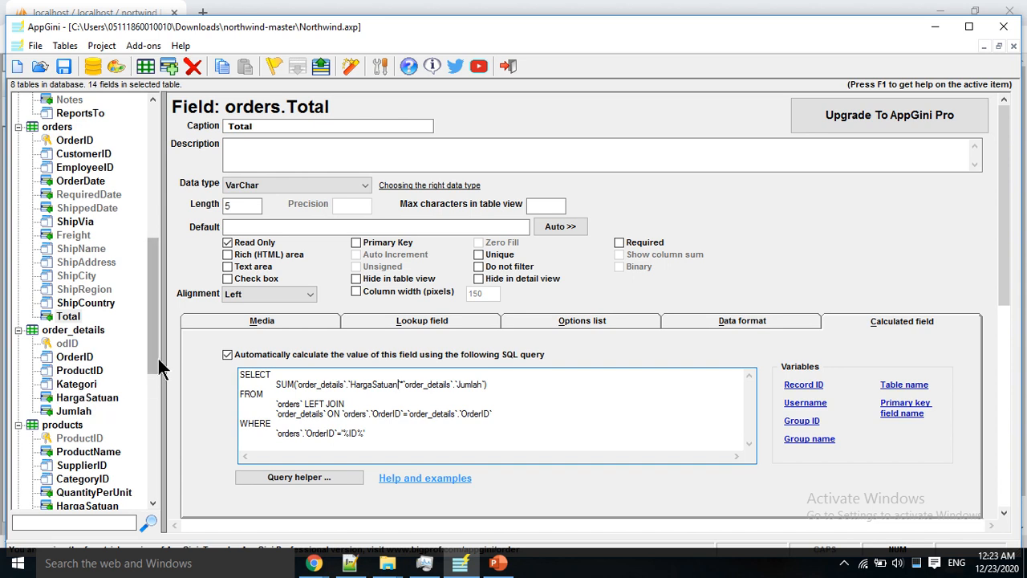
left_click(63, 424)
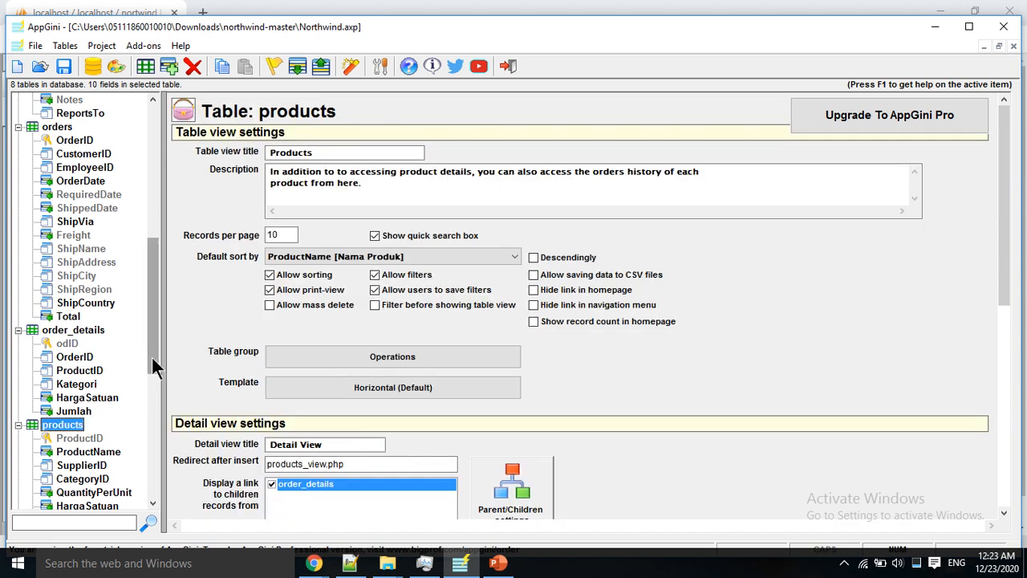
Step: Check the products table group unchanged, then review its SupplierID and CategoryID fields
left_click_drag(150, 356, 150, 378)
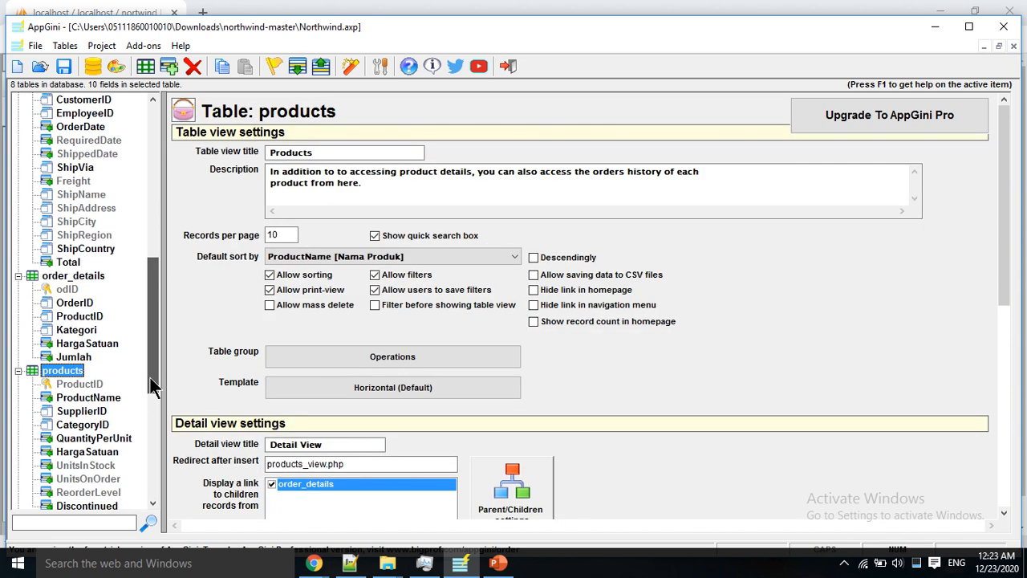
left_click(305, 365)
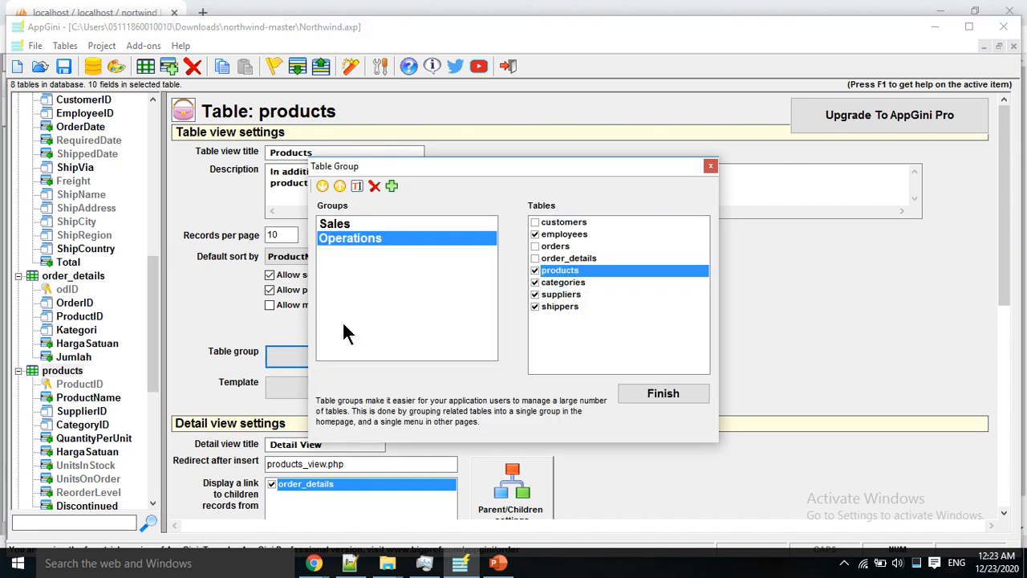
left_click(709, 167)
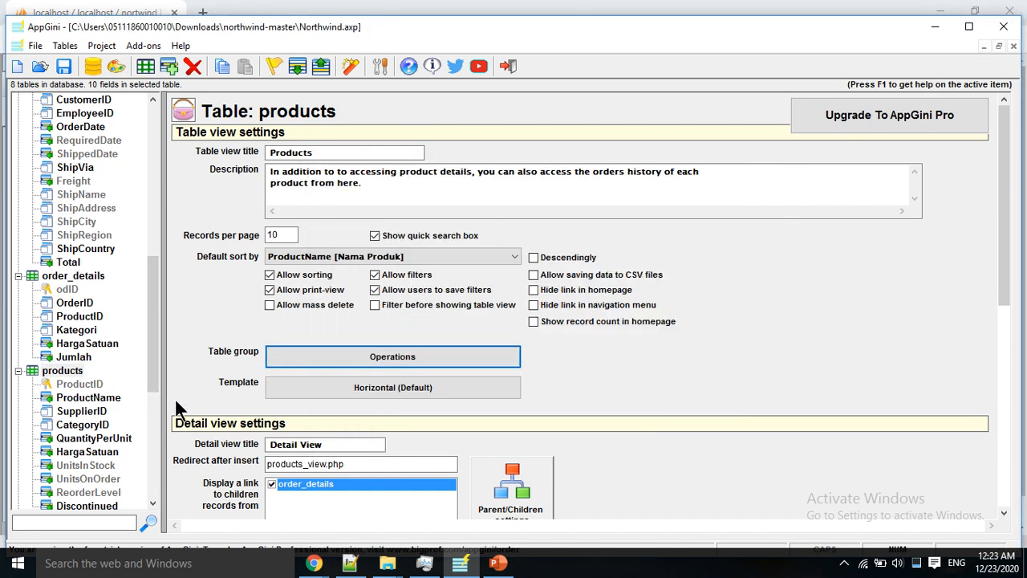
left_click(84, 411)
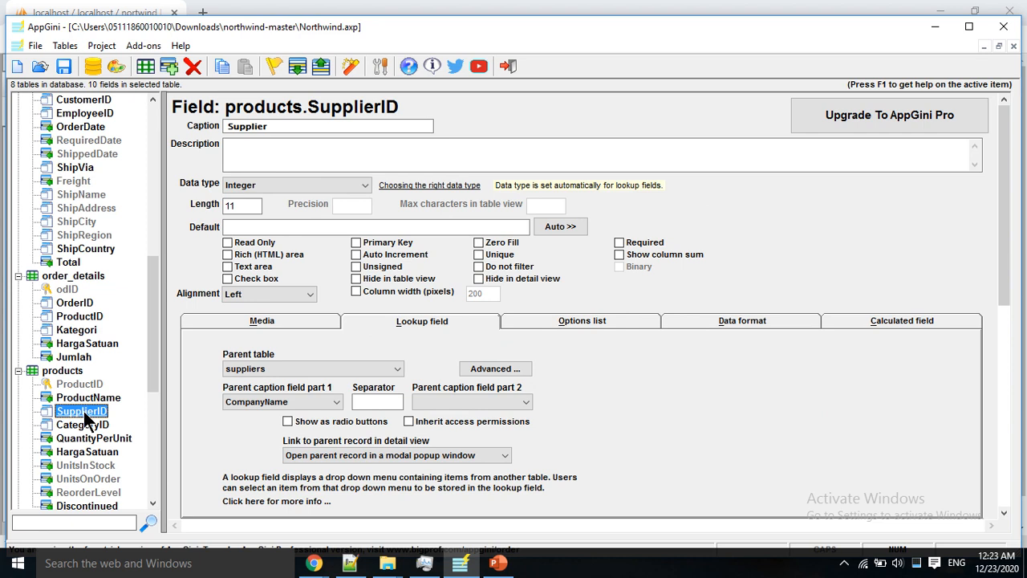
left_click(99, 428)
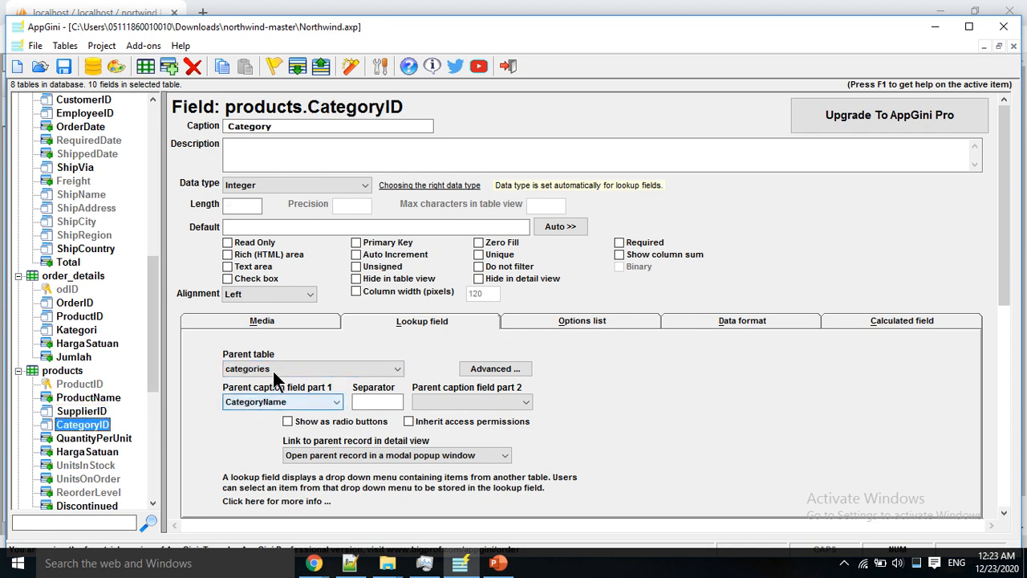
Step: Check the categories table group and Picture field, ending on the Suppliers table settings
scroll(150, 378, "down", 4)
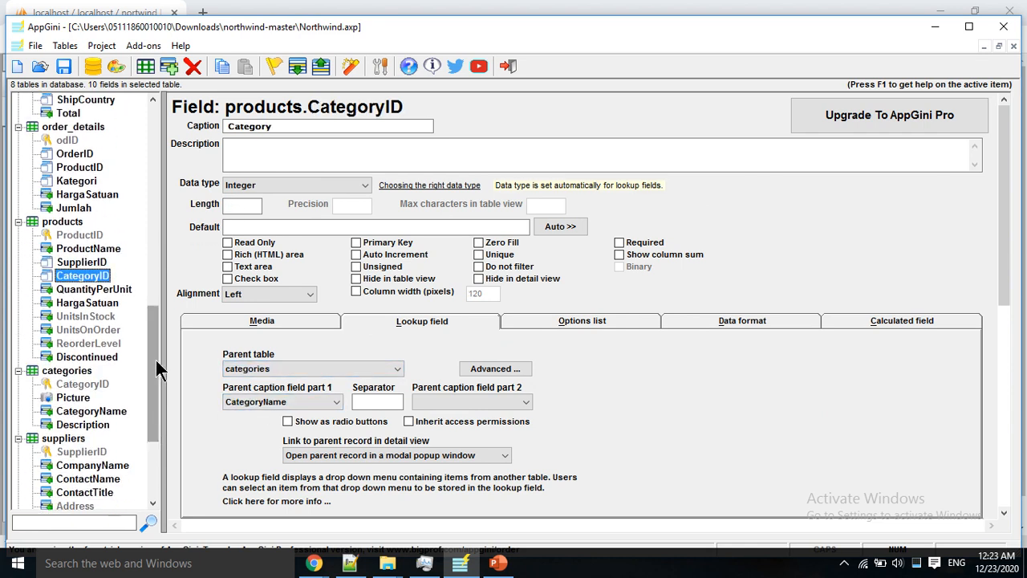
left_click(68, 371)
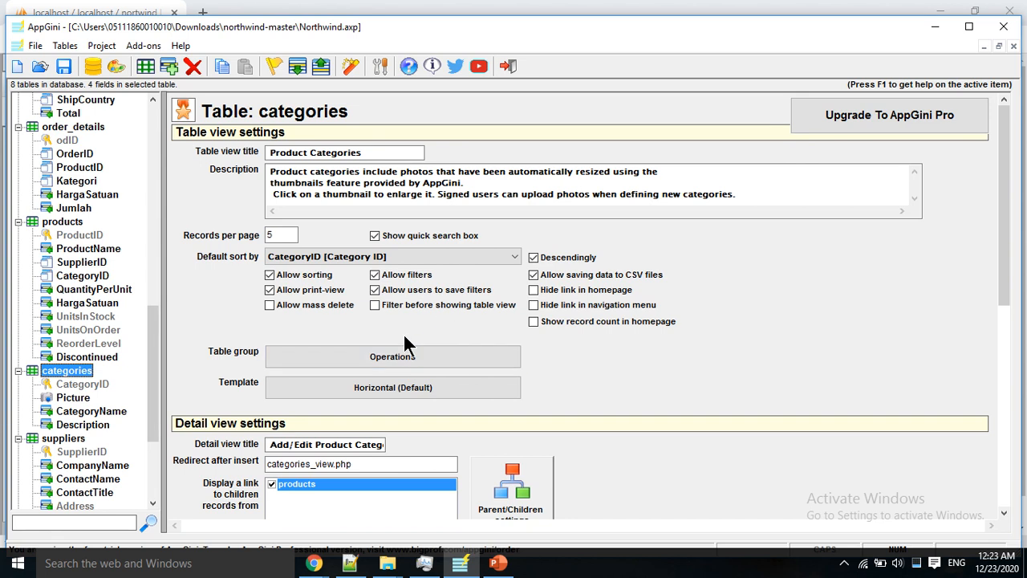
left_click(369, 357)
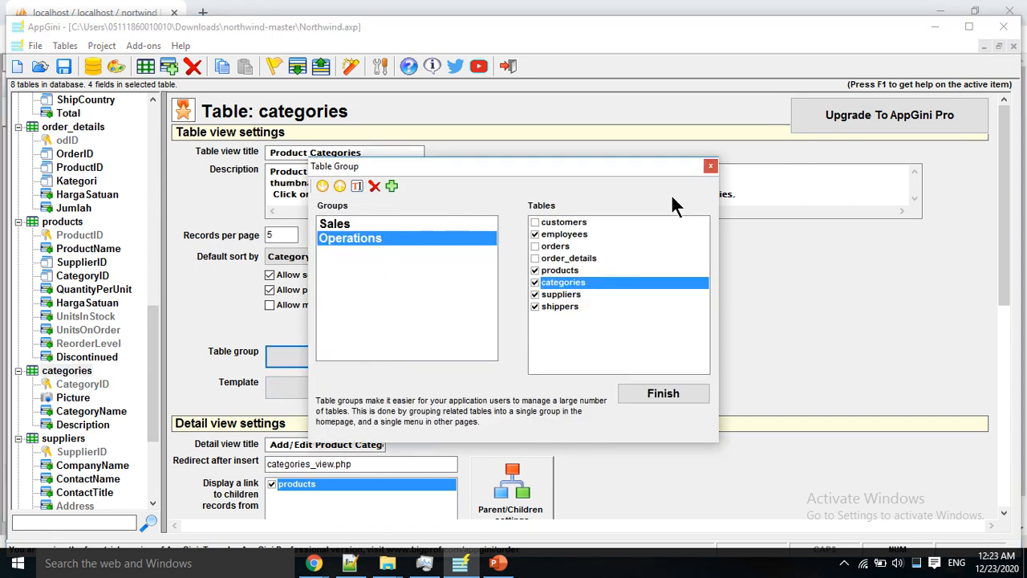
left_click(711, 166)
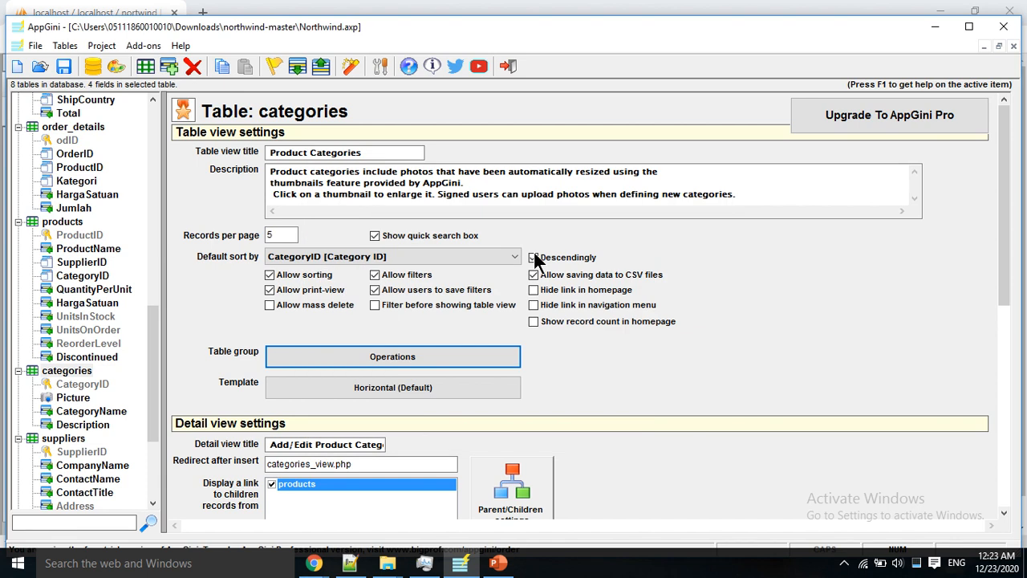
left_click(74, 399)
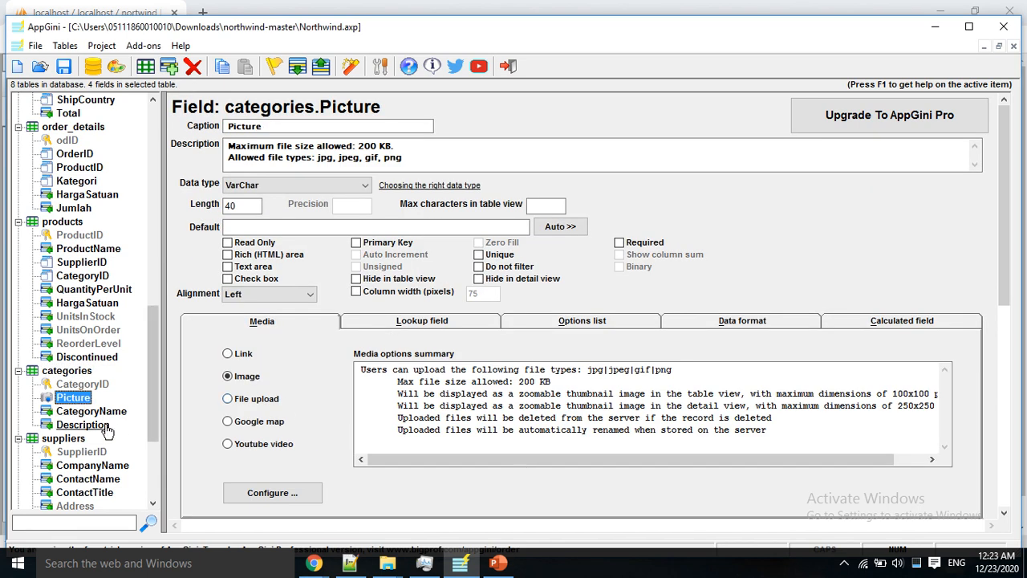
left_click(65, 439)
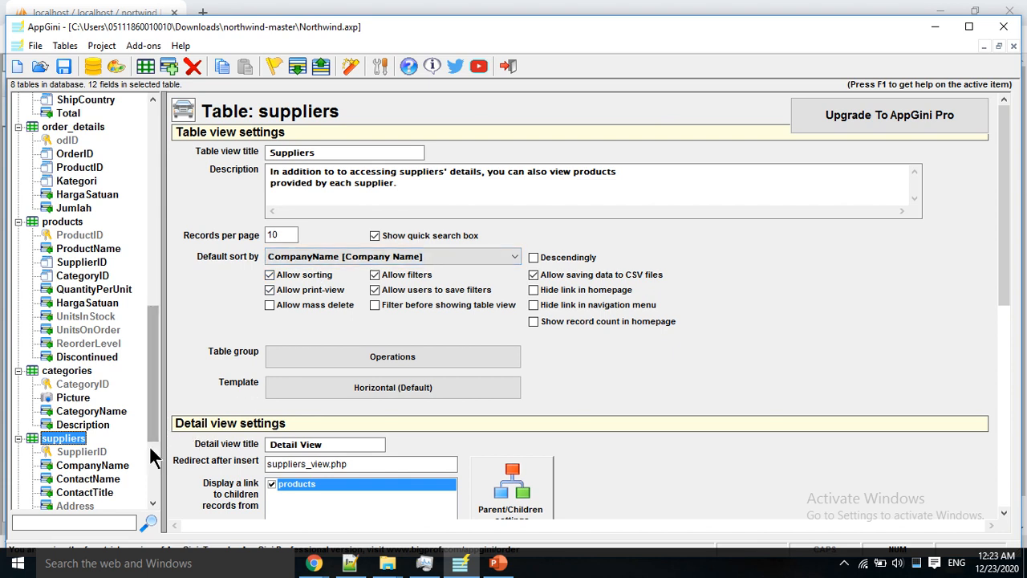
Step: Make suppliers CompanyName Required, then tick the same checkbox on categories CategoryName
left_click_drag(152, 434, 158, 495)
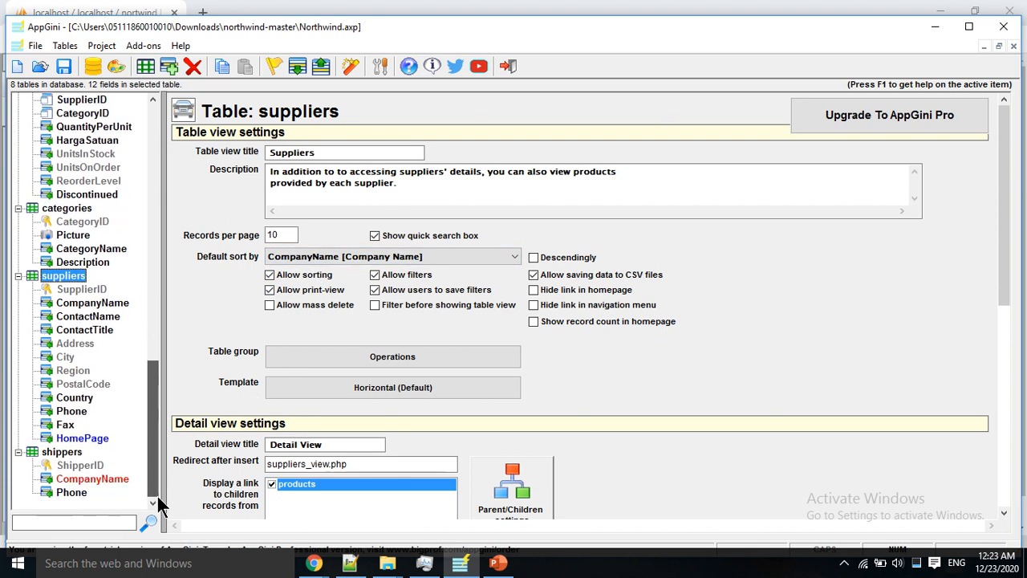
left_click(62, 452)
left_click(100, 479)
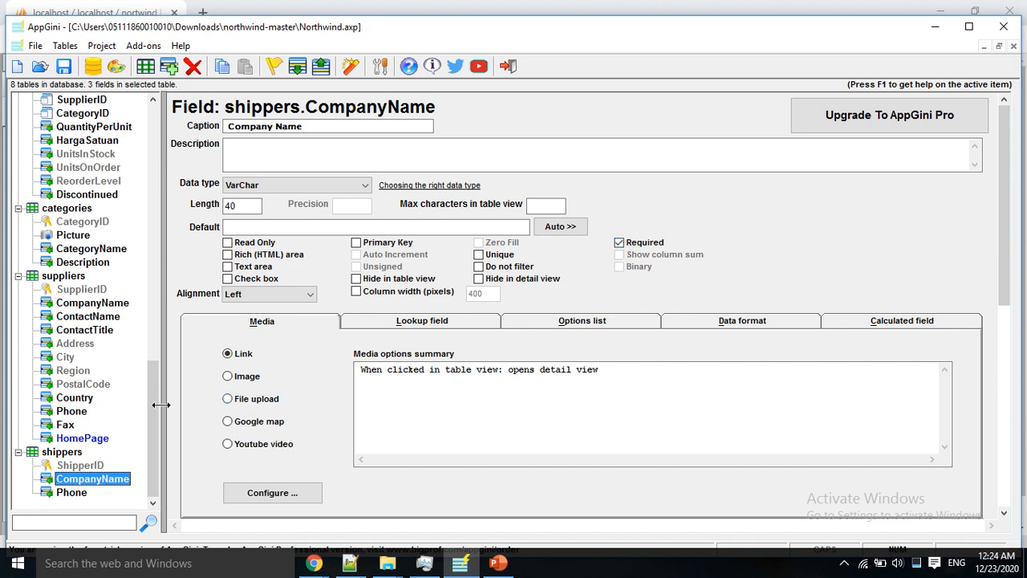
left_click(92, 302)
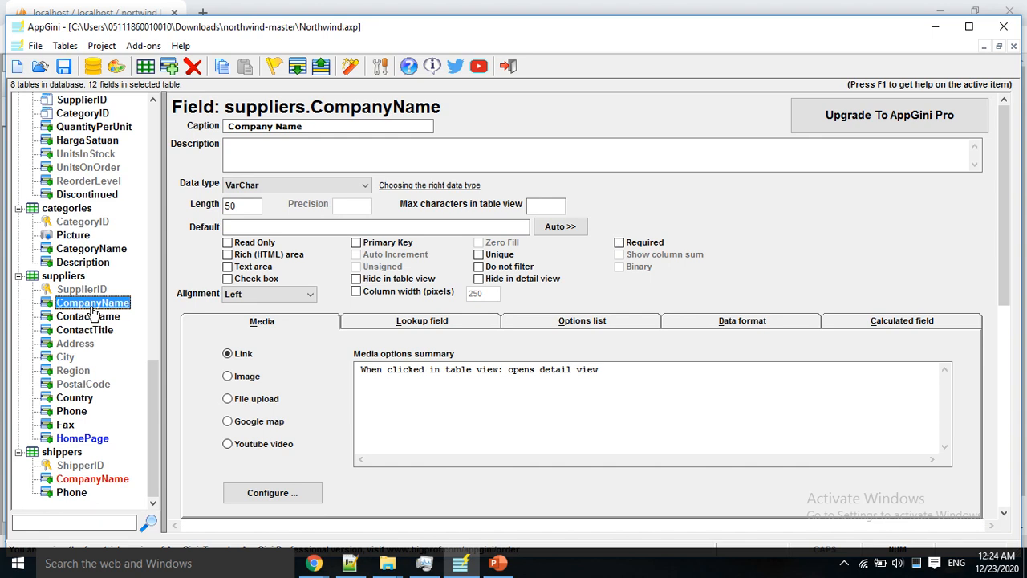
left_click(638, 244)
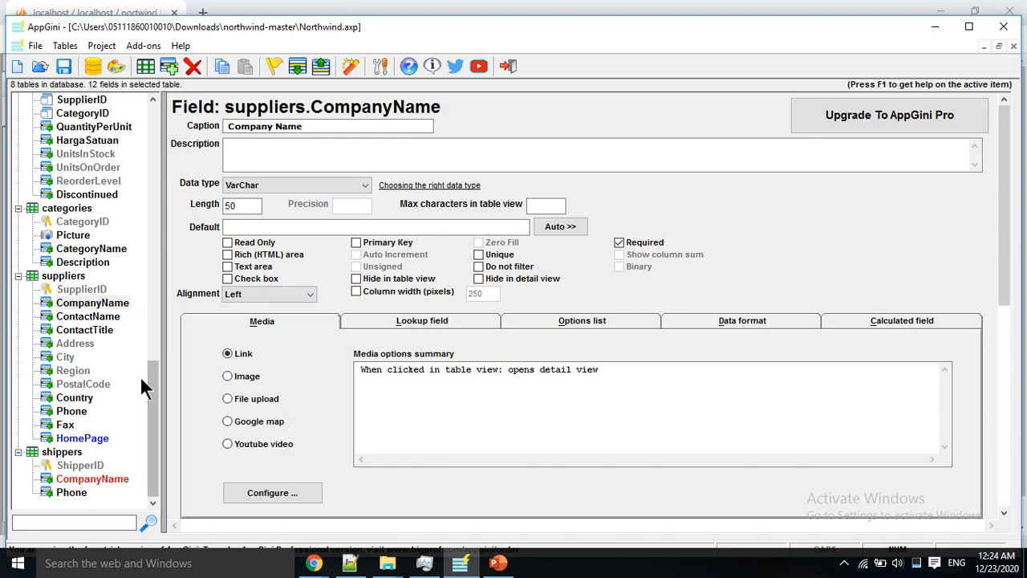
left_click(88, 316)
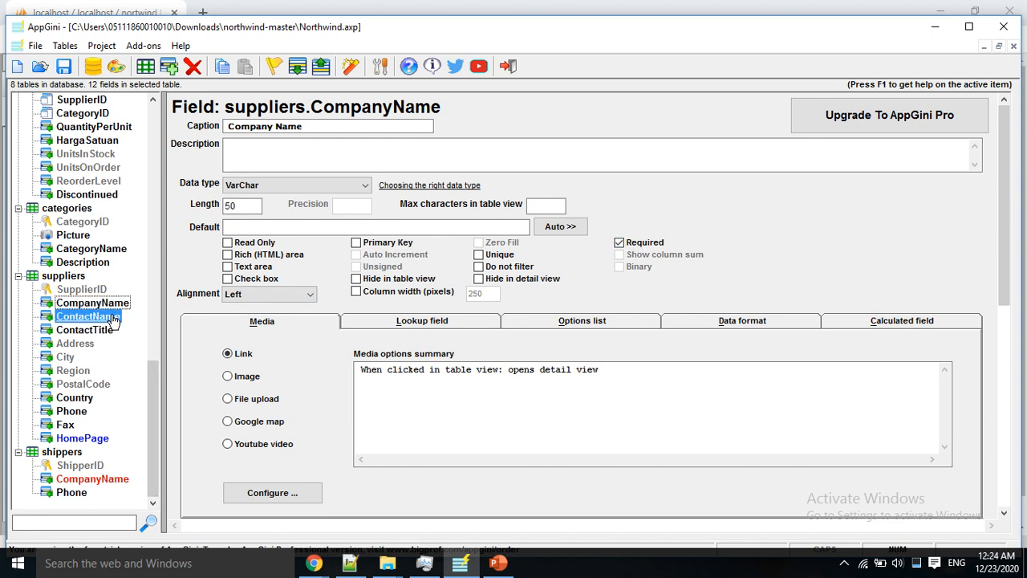
left_click(94, 250)
left_click(633, 242)
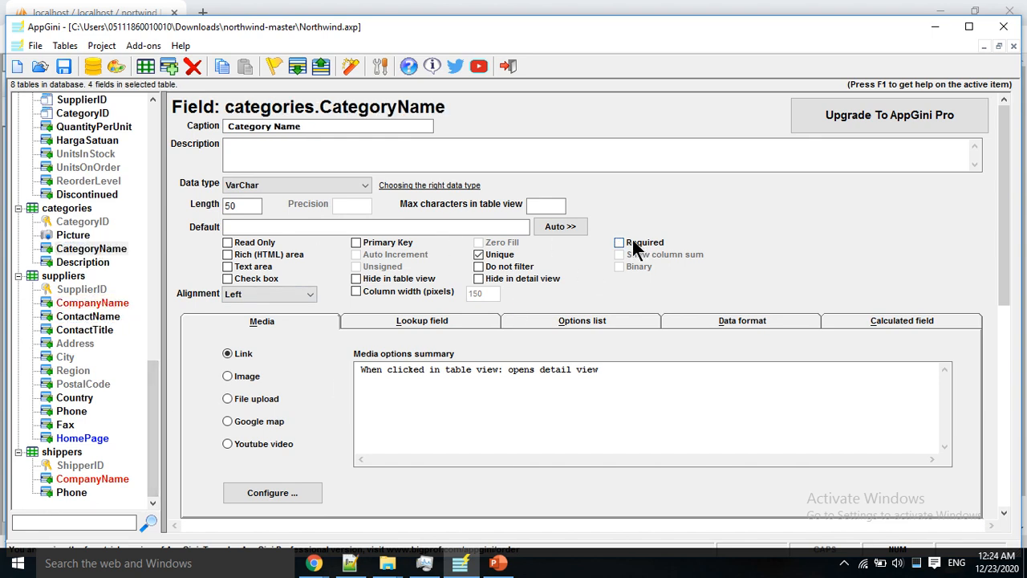
Step: Make the products ProductName field Required
left_click_drag(158, 410, 156, 336)
left_click(62, 304)
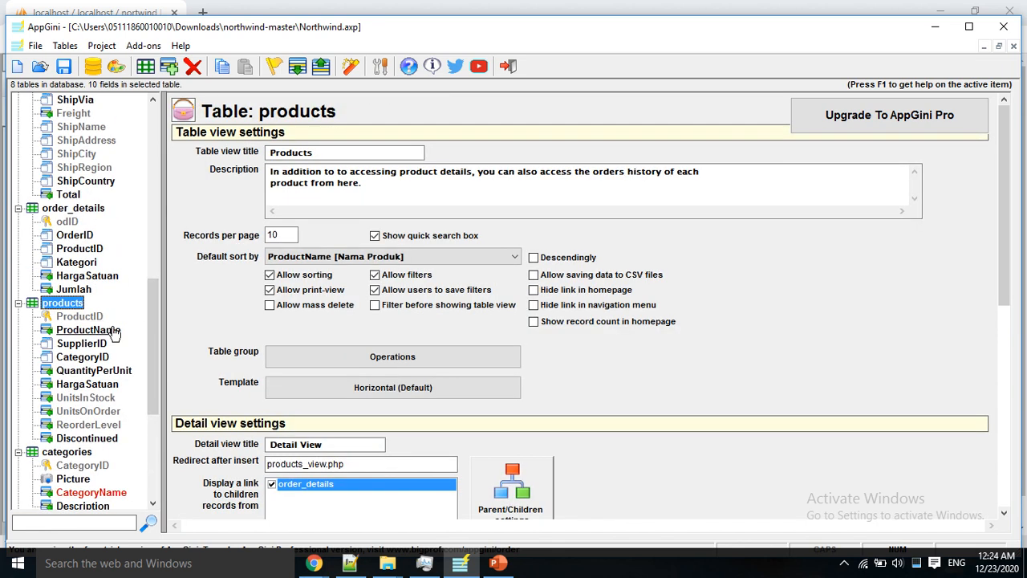
left_click(88, 330)
left_click(619, 242)
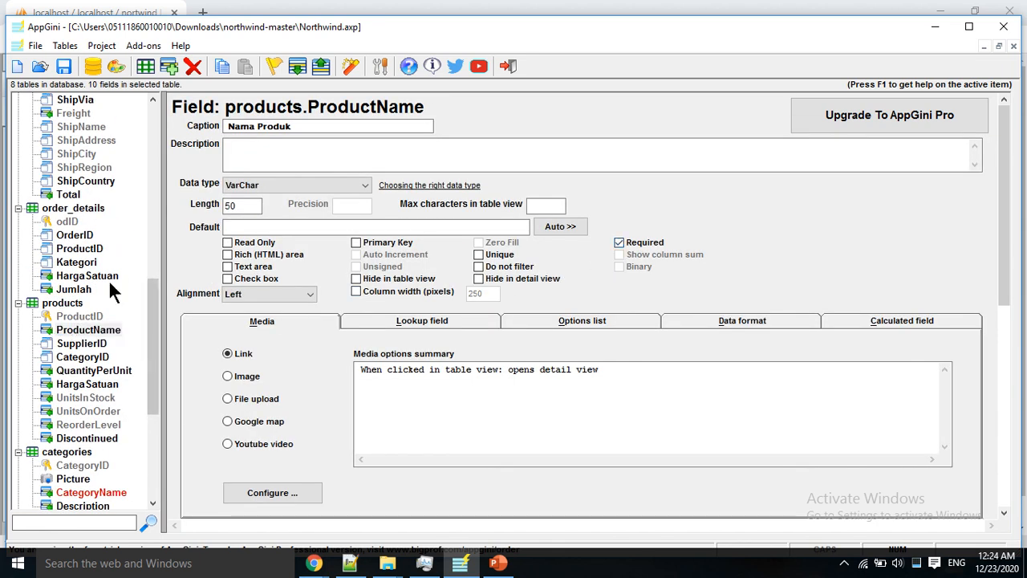
Step: After glancing at orders CustomerID, make the employees LastName field Required
left_click_drag(158, 298, 157, 233)
left_click(56, 222)
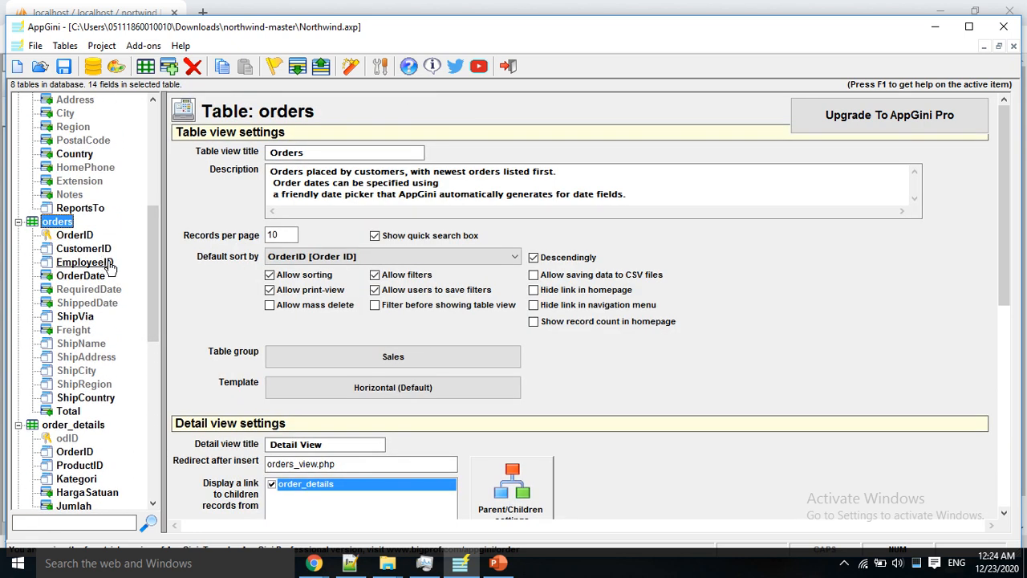
left_click(88, 252)
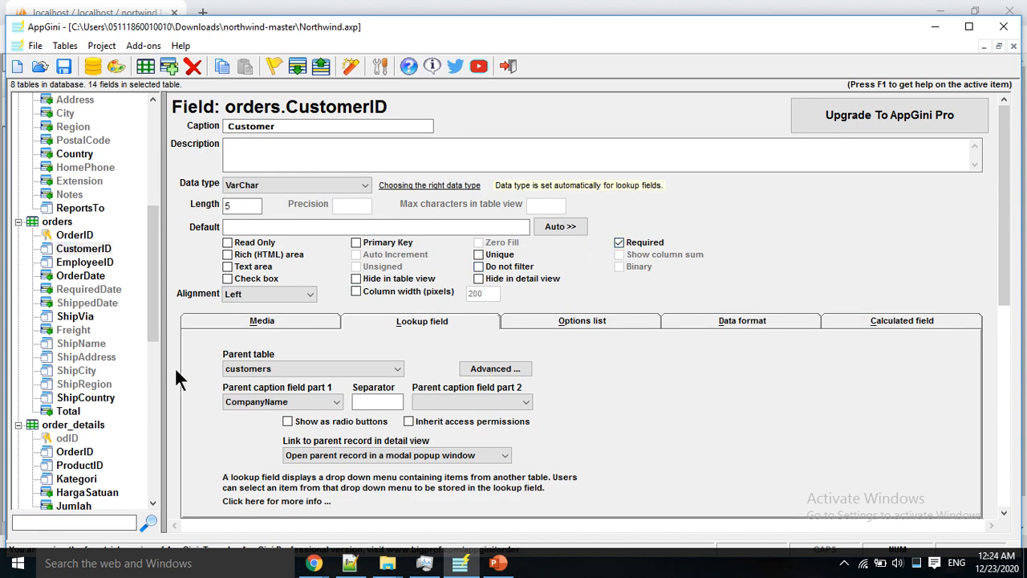
left_click_drag(151, 322, 153, 229)
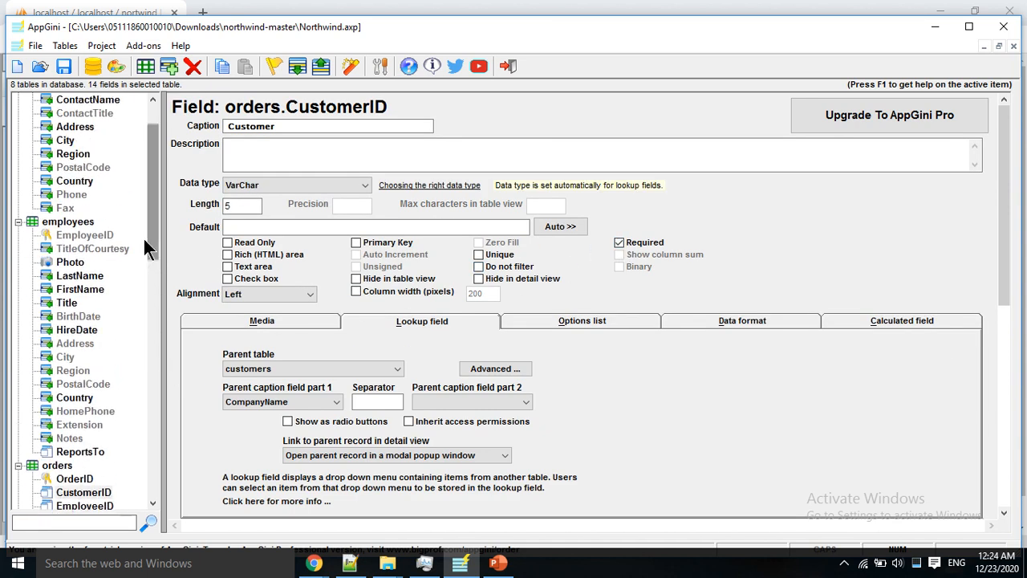
left_click(71, 221)
left_click(81, 276)
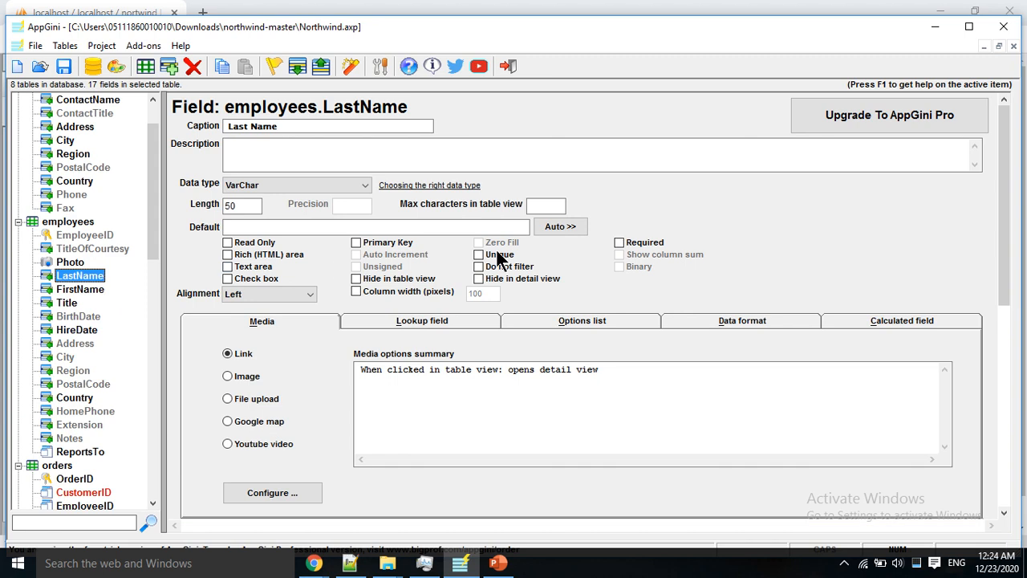
left_click(619, 242)
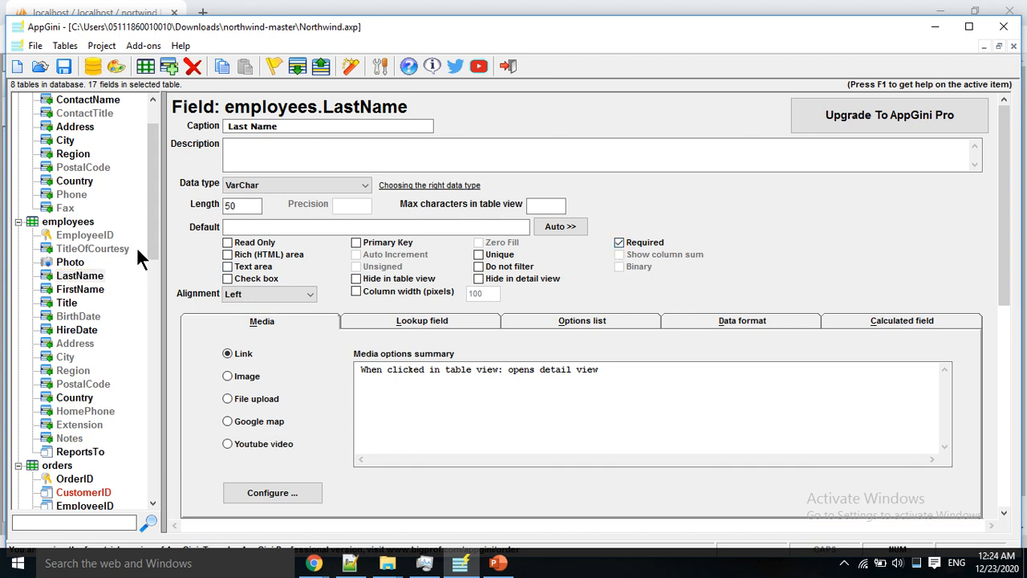
Step: Make the customers CompanyName VarChar(40) field Required and begin editing its description
left_click_drag(152, 227, 146, 171)
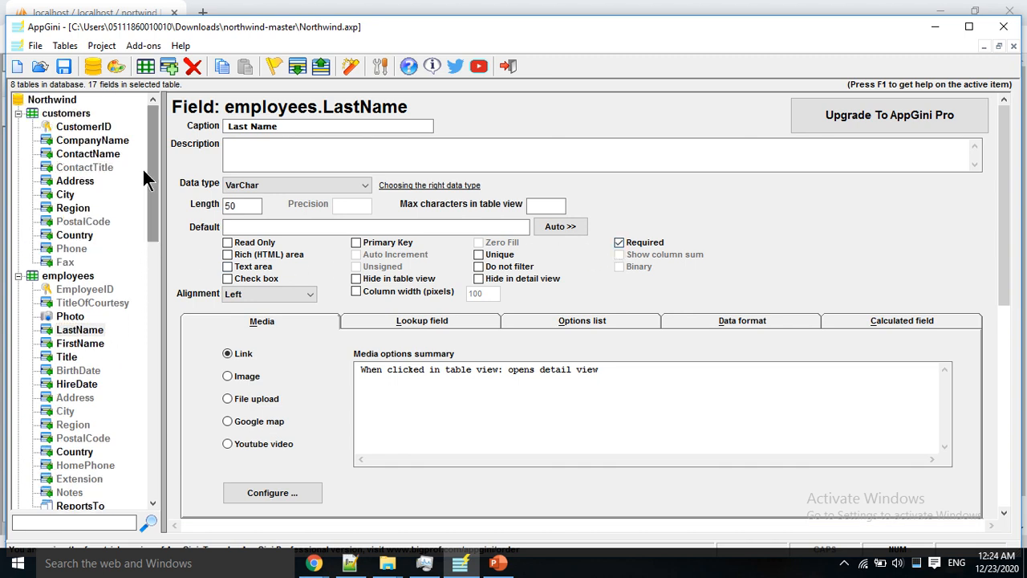
left_click(91, 141)
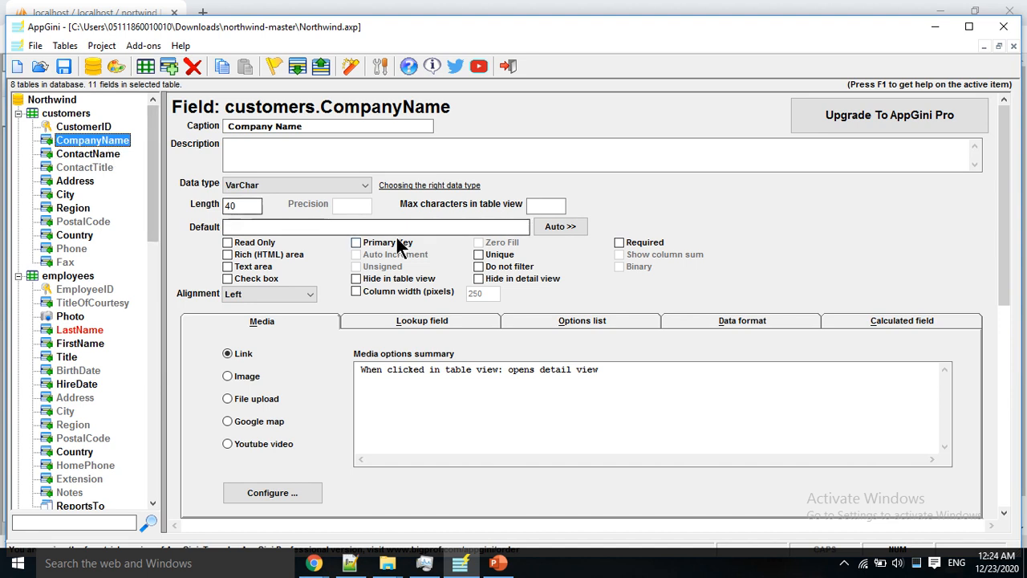
left_click(620, 243)
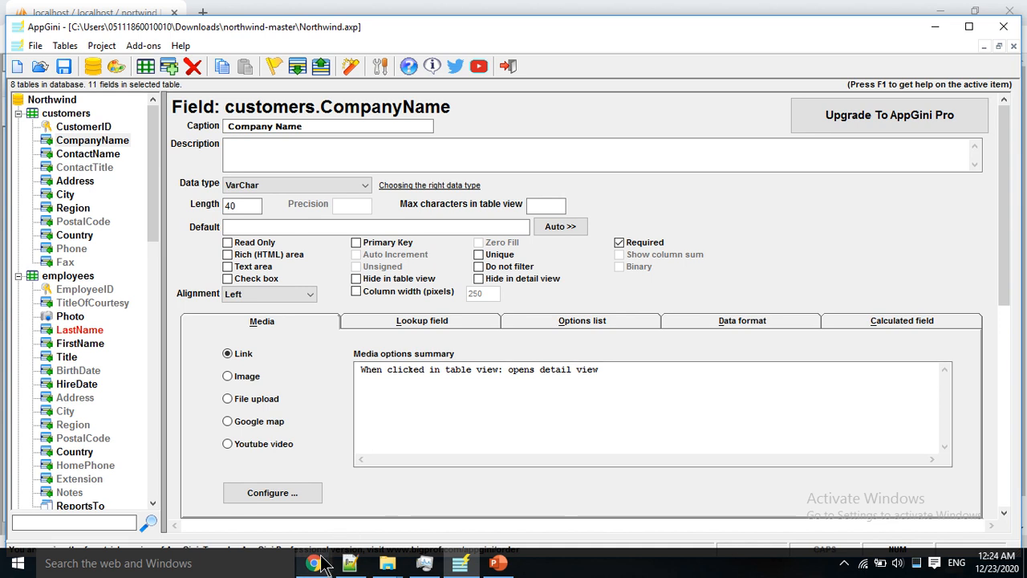
left_click(469, 146)
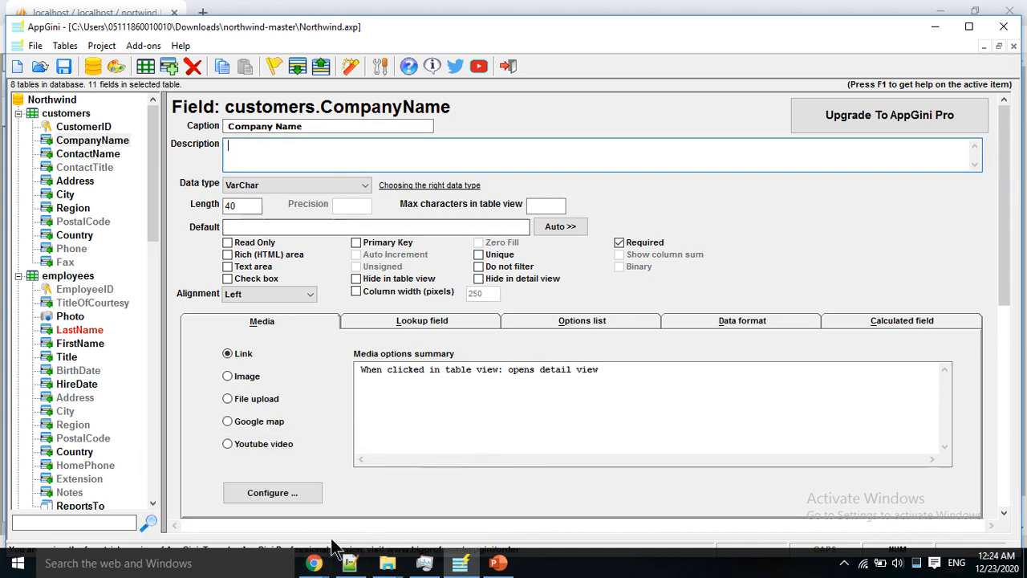
Step: Bring the phpMyAdmin window forward and leave the nortwind Designer for the localhost server home page
mouse_move(325, 564)
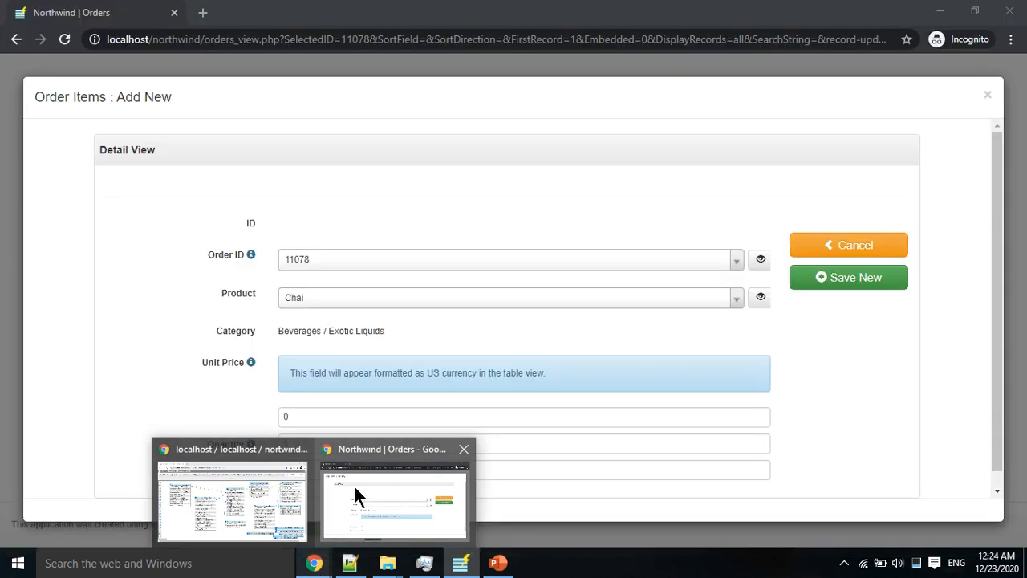
mouse_move(305, 482)
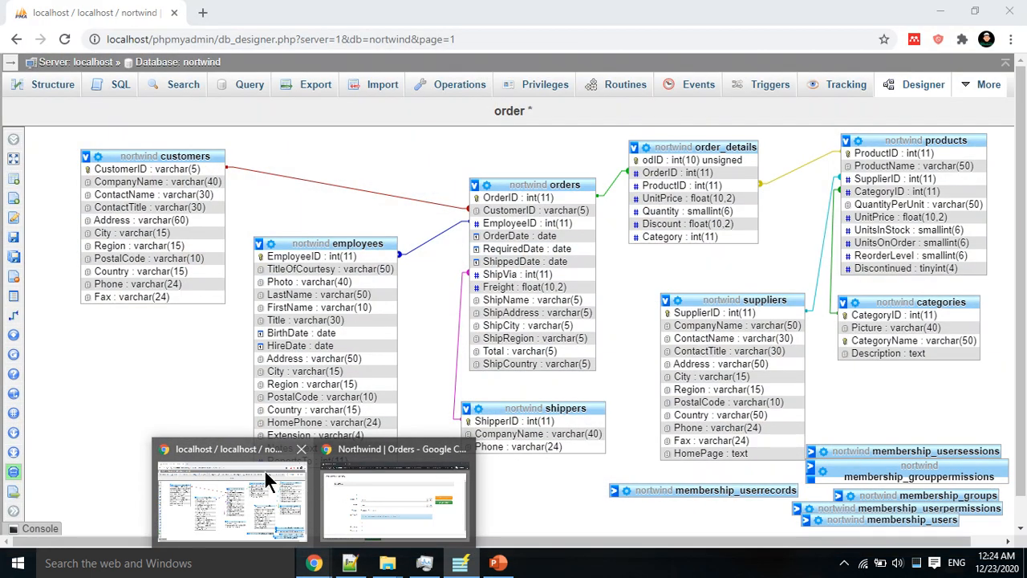
left_click(269, 480)
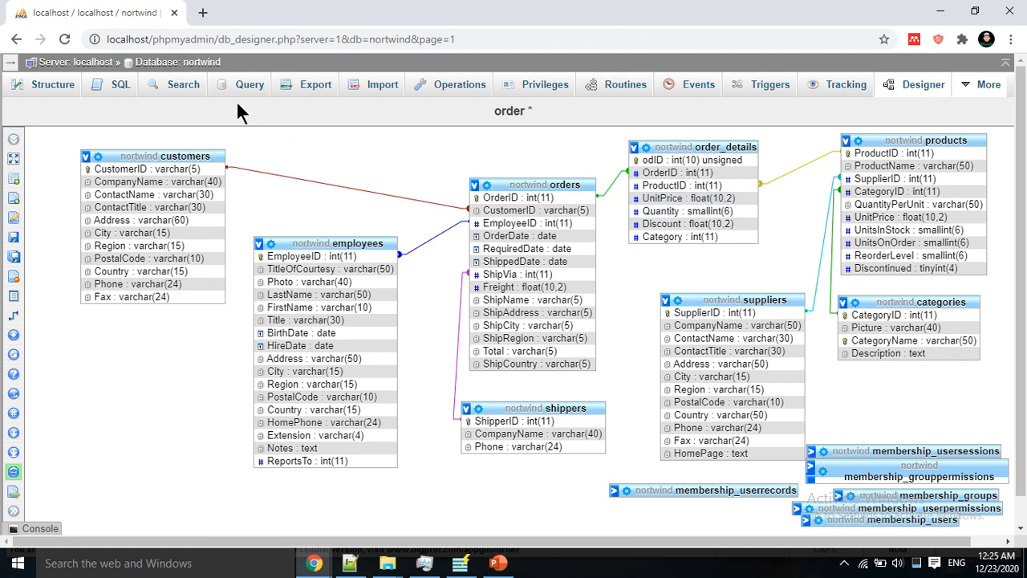
left_click(90, 64)
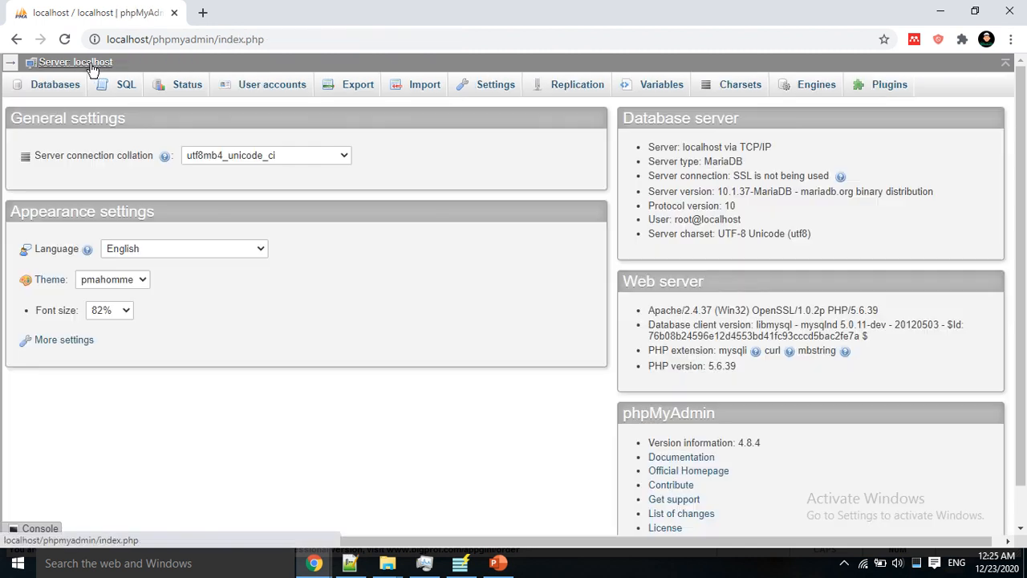
Step: Create an empty database named kasir_sederhana from the Databases list, then return to AppGini
left_click(56, 89)
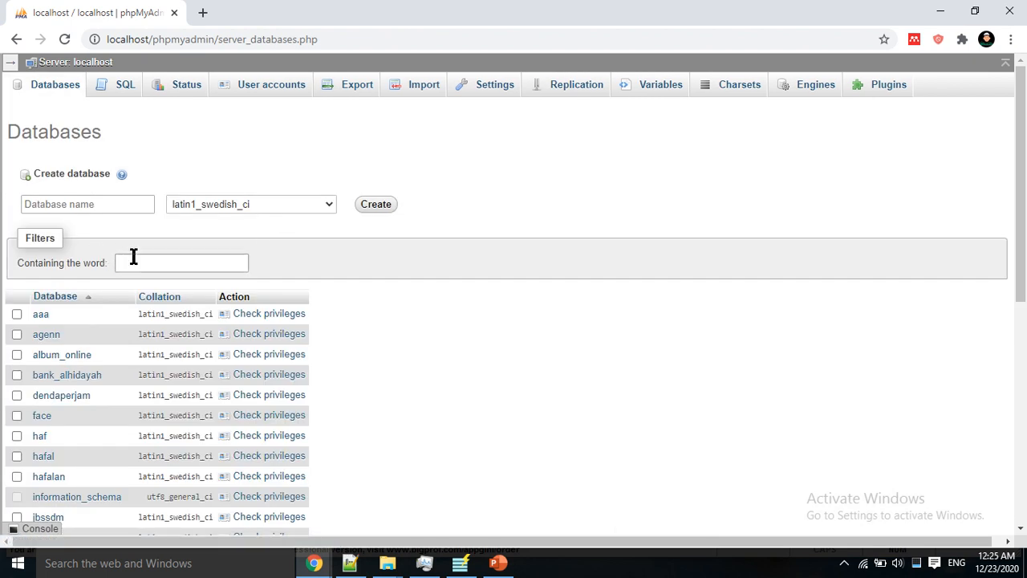
left_click(104, 204)
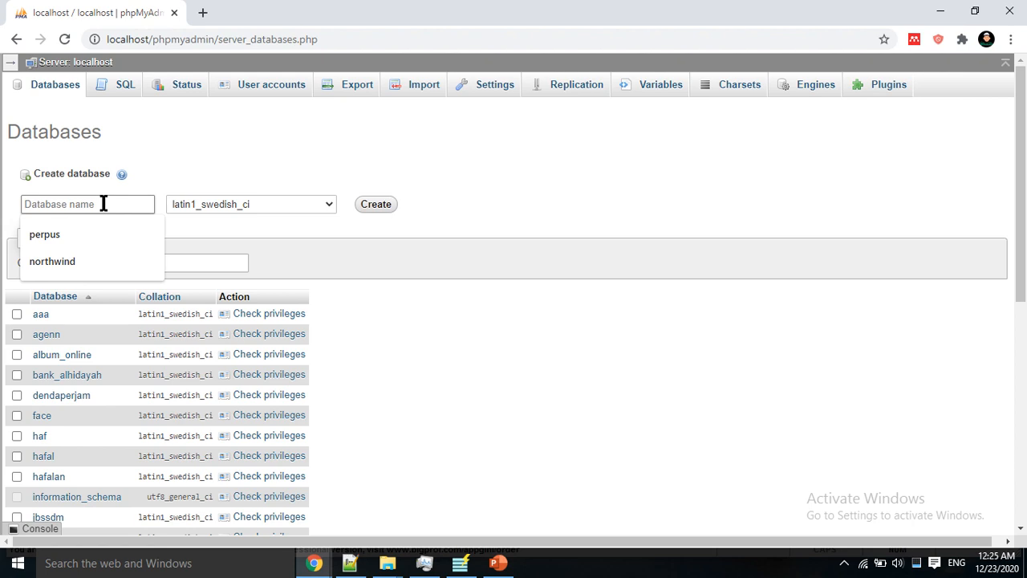
type("kasir_sederhana")
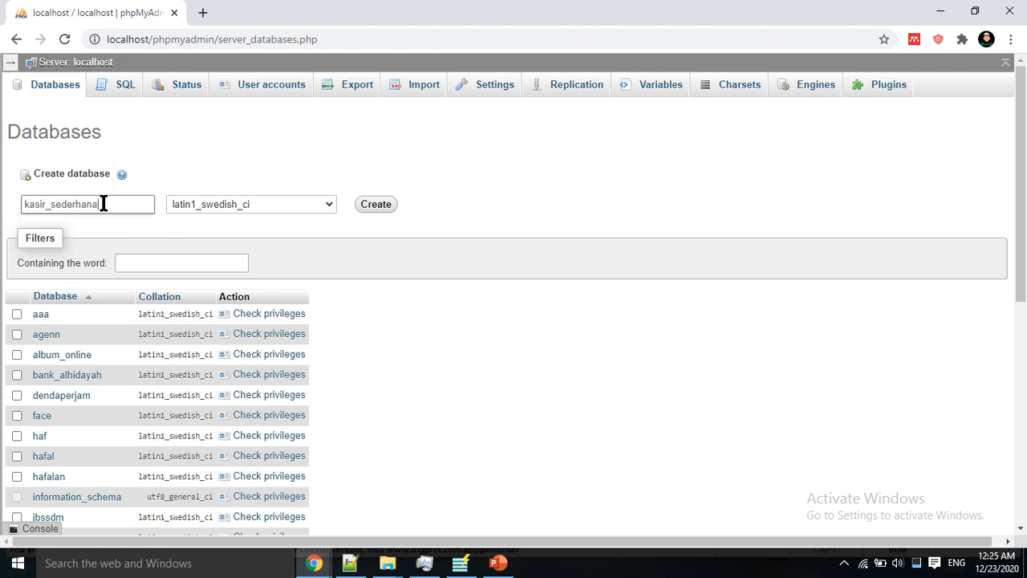
key("Return")
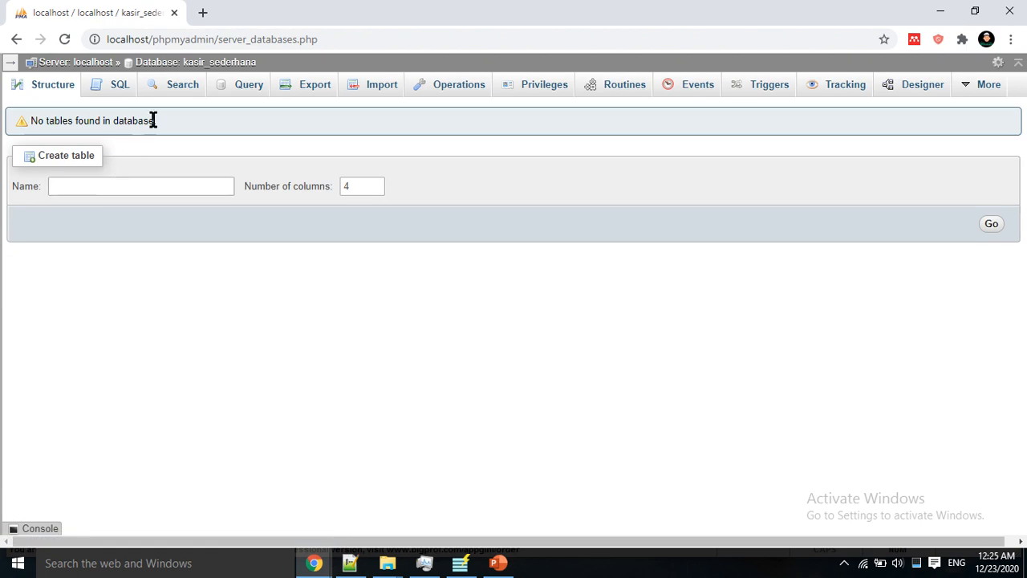
left_click(460, 562)
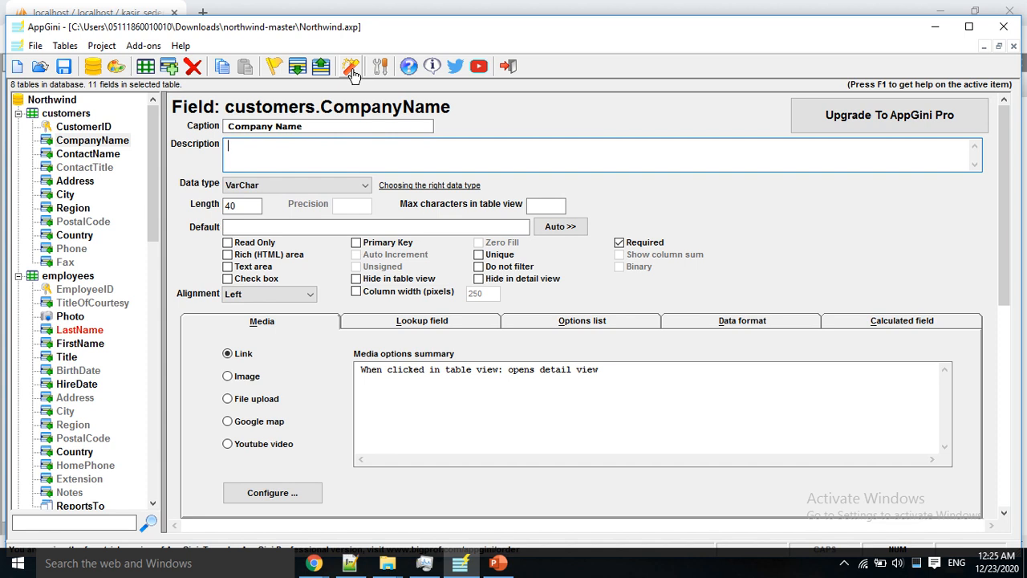
Step: Rename the CompanyName caption to 'Nama Perusahaan' and generate the app under D:\xampp\htdocs (169 files)
double_click(315, 126)
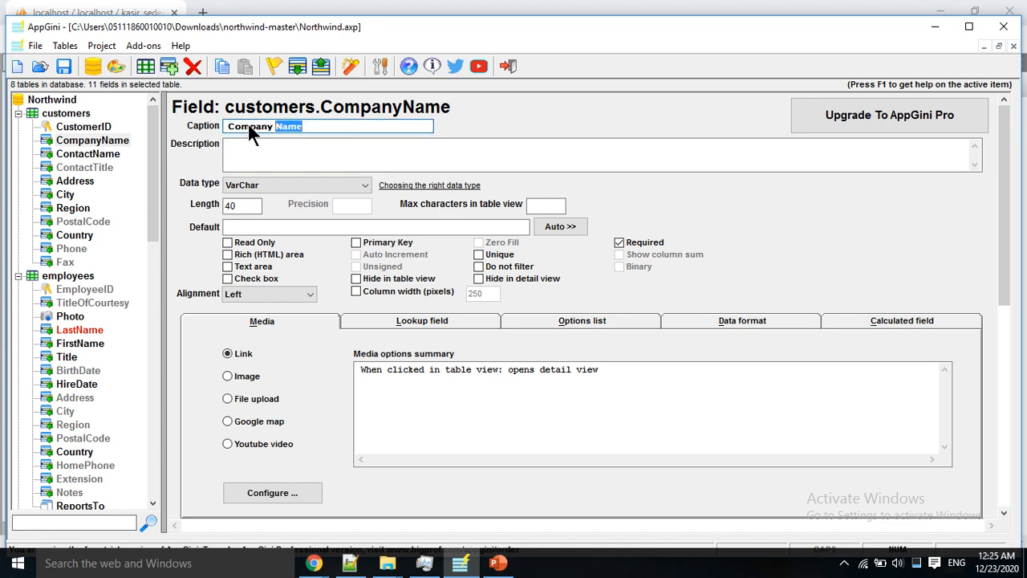
type("nama ")
type("Nama Perusahaan")
left_click(350, 66)
left_click(431, 282)
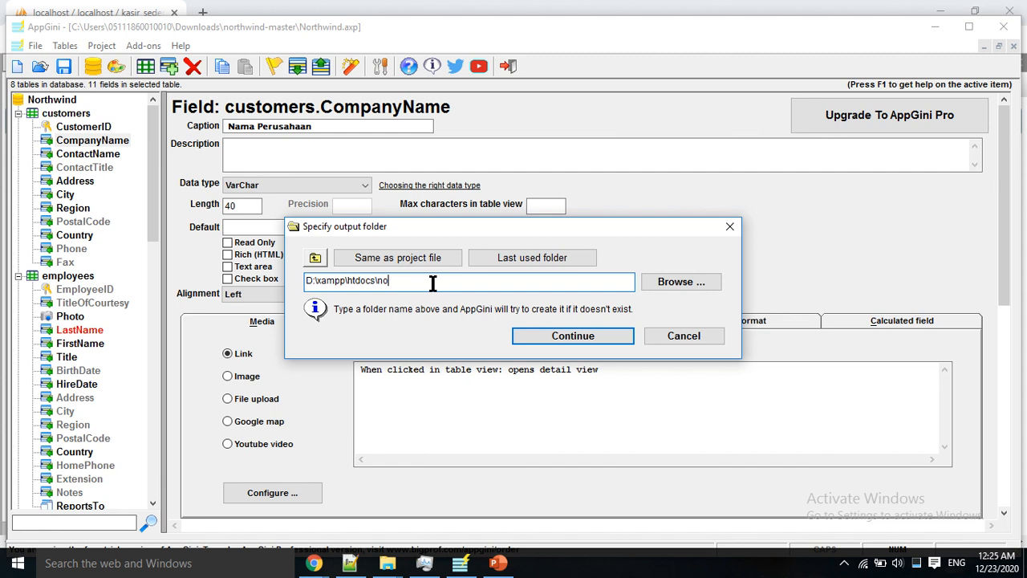
type("kasirsederhana")
key("Return")
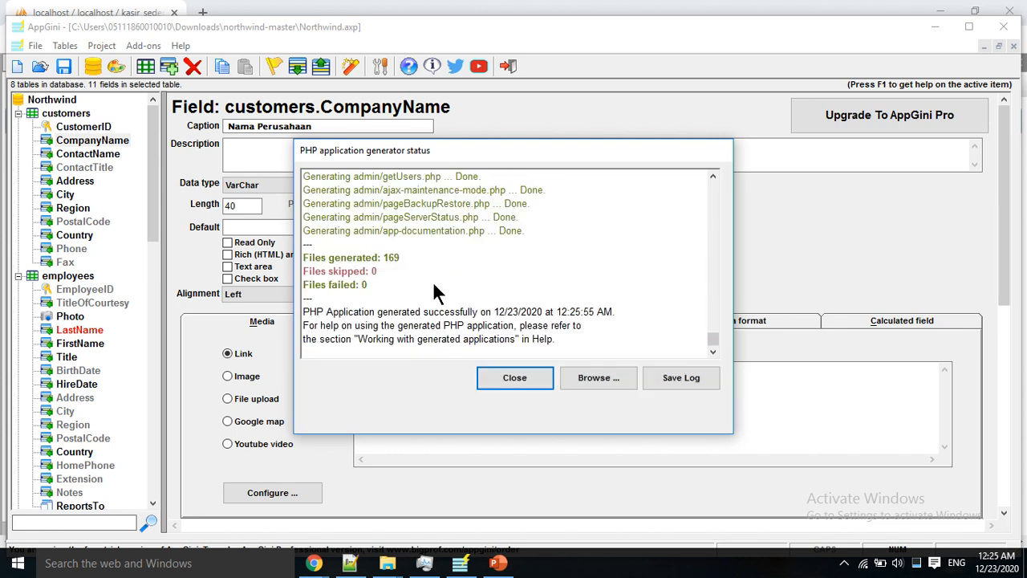
left_click(496, 375)
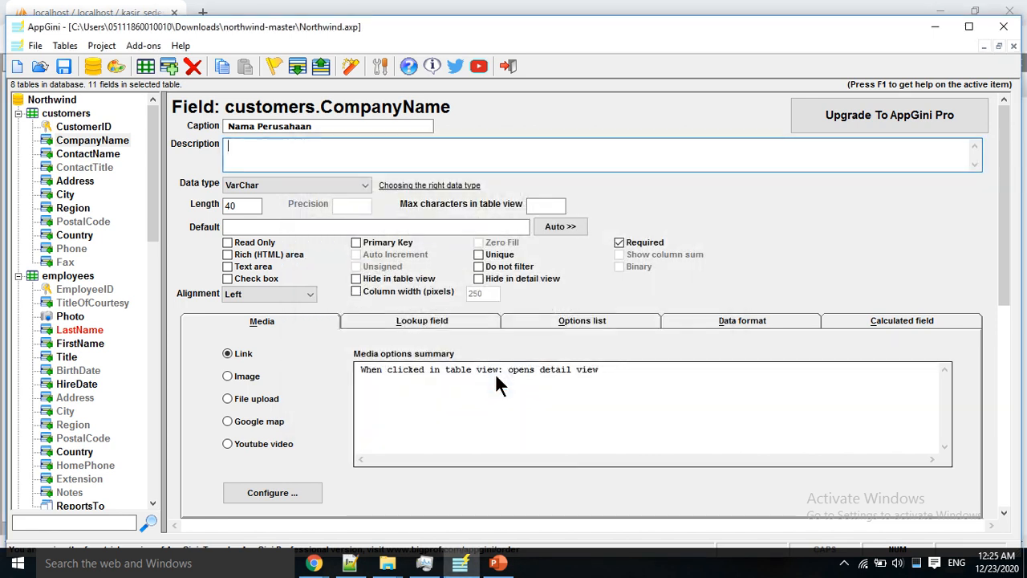
Step: In a new Chrome tab, load localhost/kasirsederhana to reach the app's setup page
left_click(315, 565)
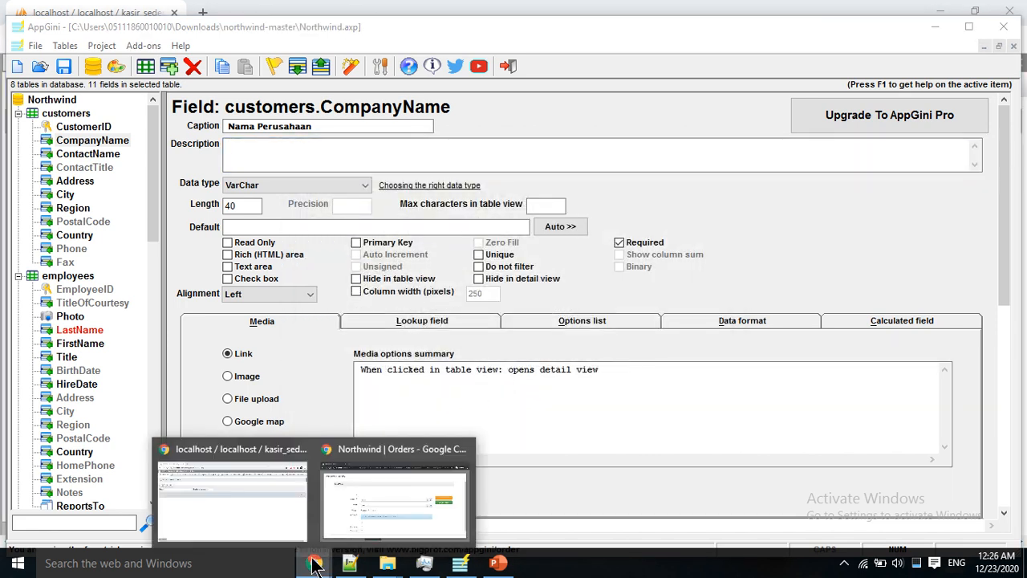
left_click(257, 514)
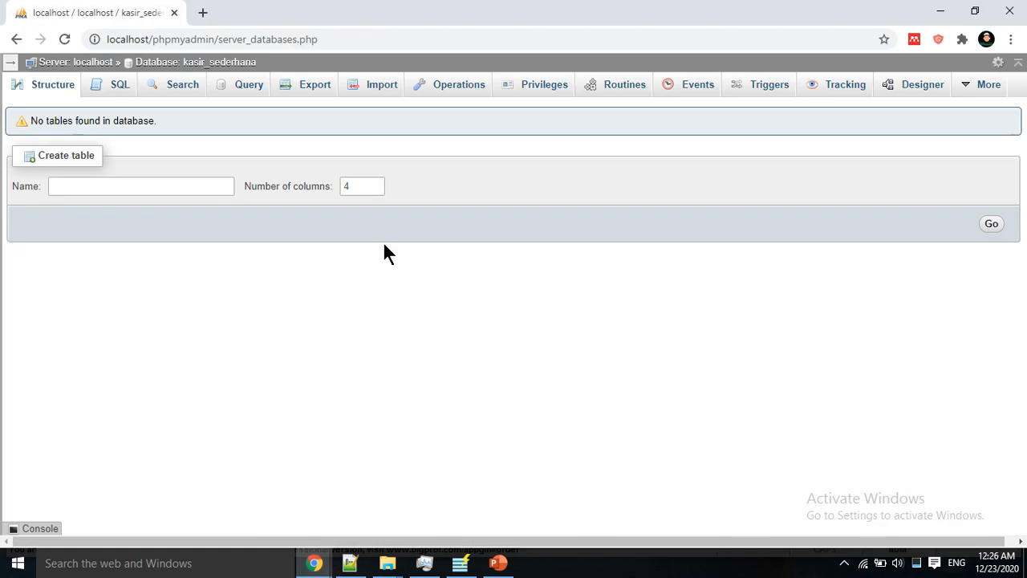
left_click(203, 14)
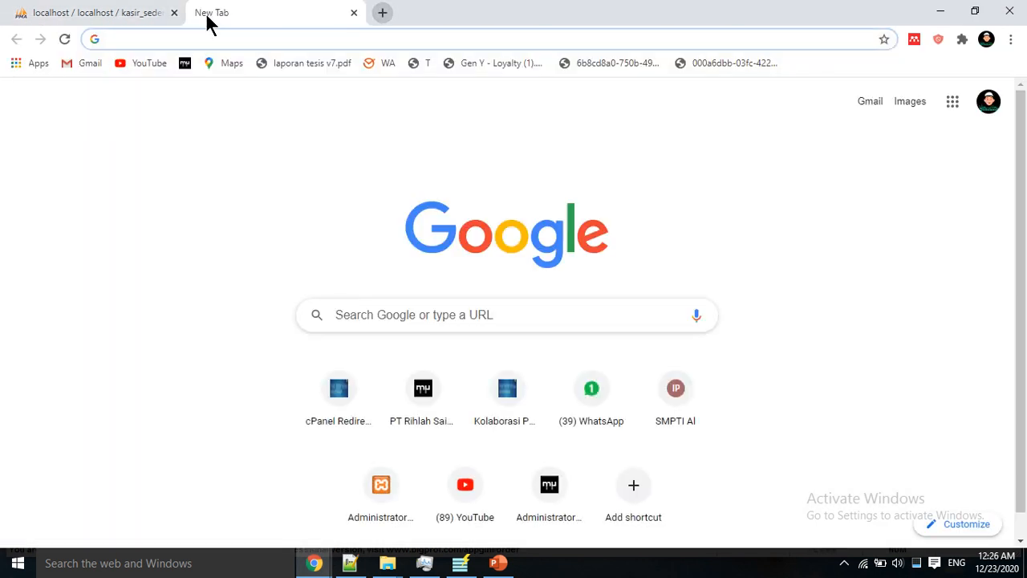
type("localhost/ka")
key("BackSpace")
key("BackSpace")
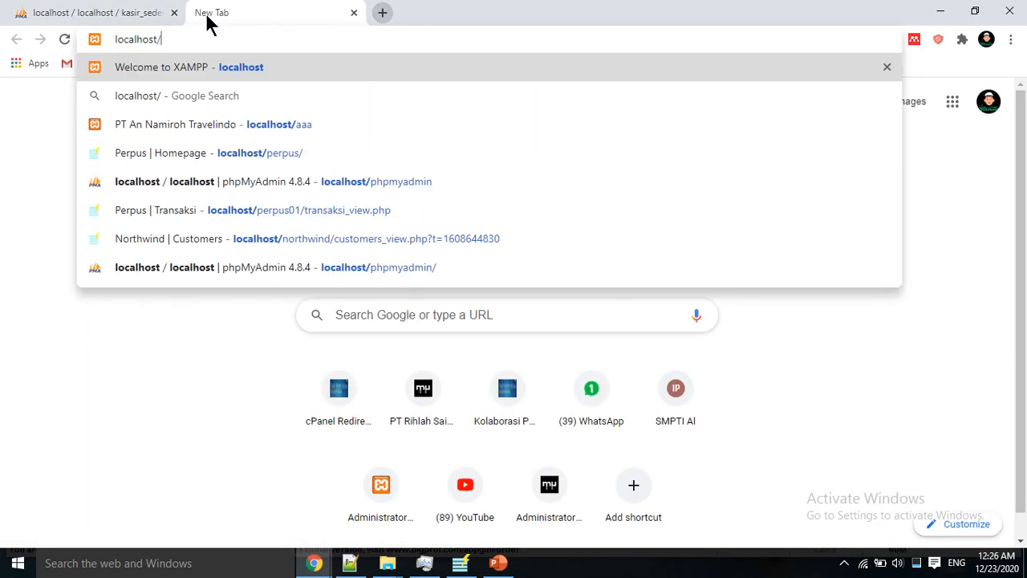
type("kasirder")
key("BackSpace")
key("BackSpace")
key("BackSpace")
key("BackSpace")
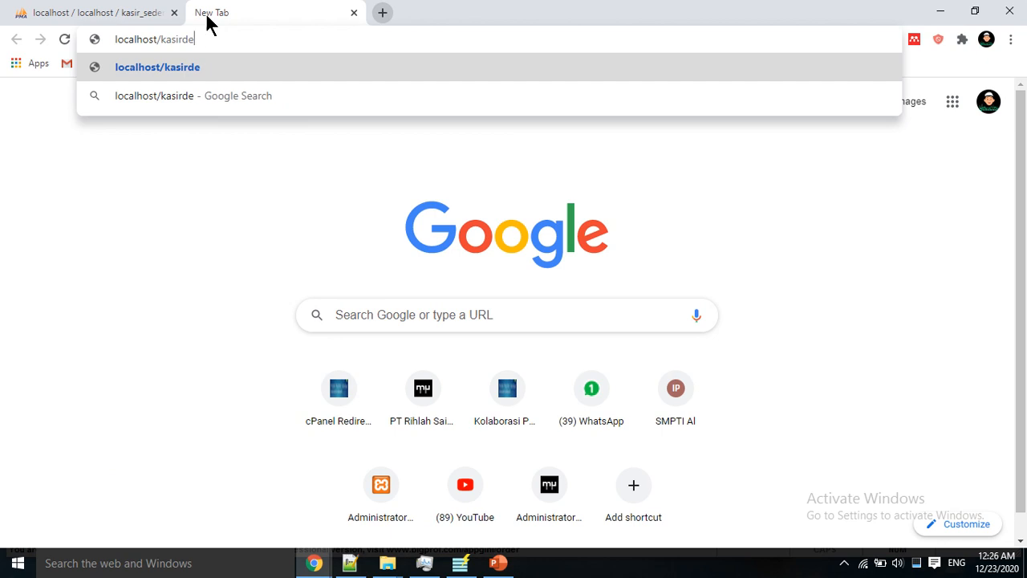
type("rsederhana")
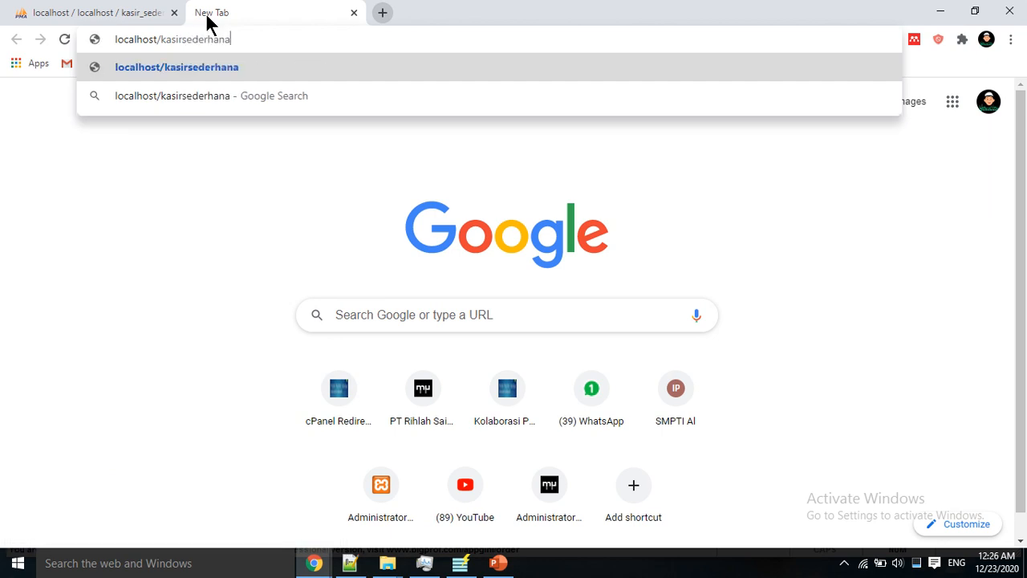
key("Return")
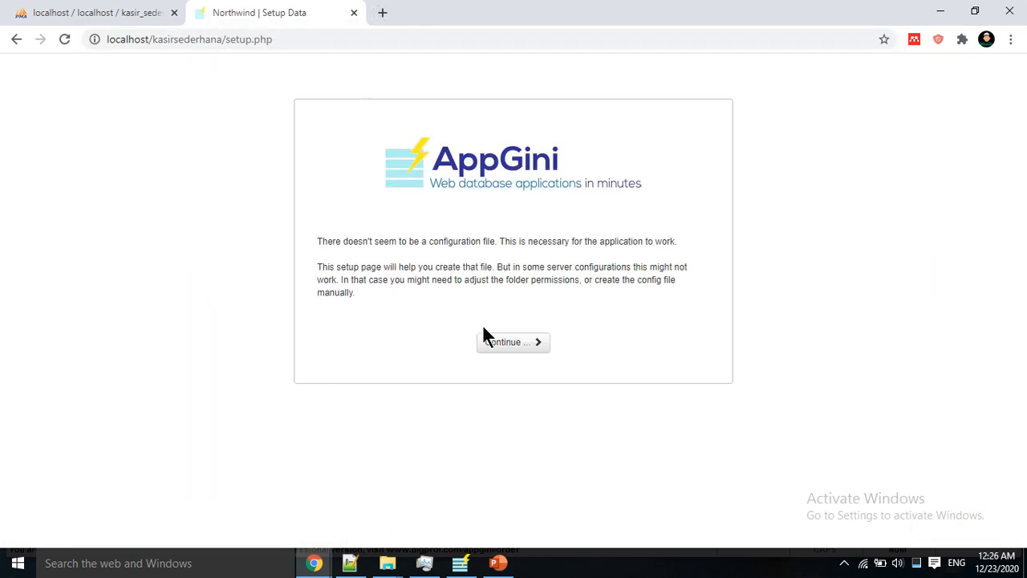
Step: Proceed to the setup form and enter database kasir_sederhana with MySQL user root
left_click(485, 334)
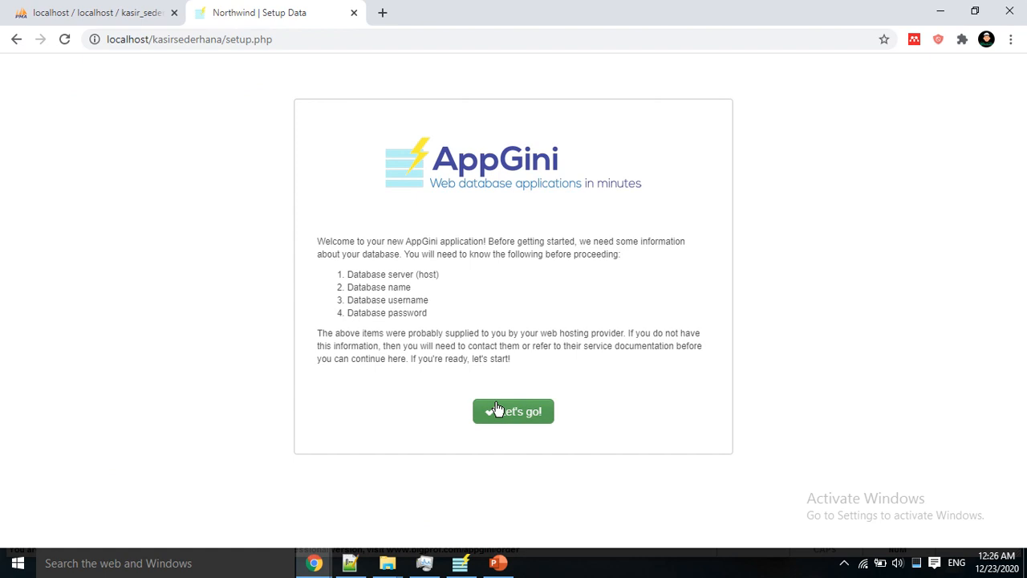
left_click(514, 411)
left_click(473, 214)
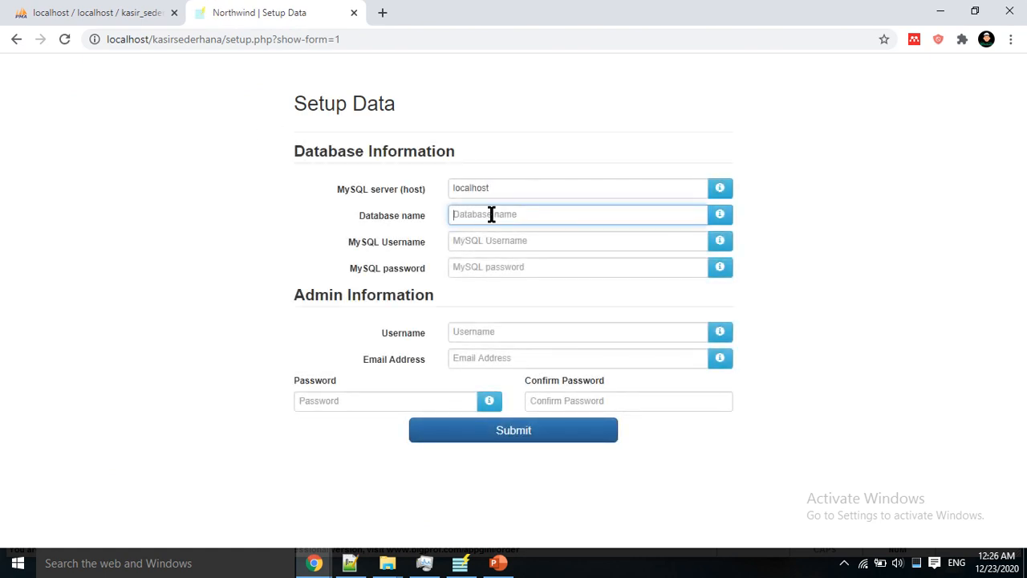
type("kroot")
key("Tab")
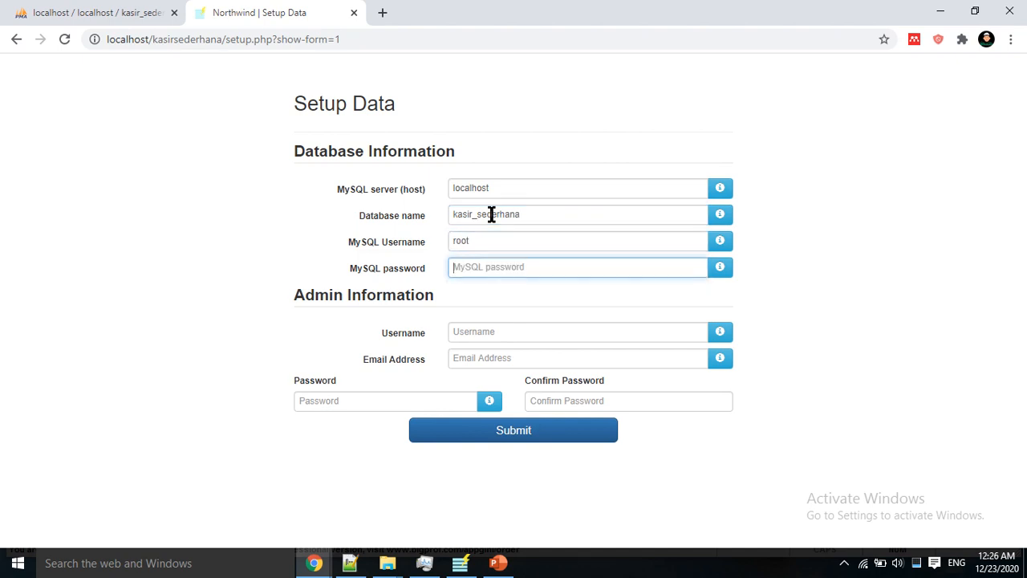
key("Tab")
Step: Create the admin account with username admin, an e-mail and a password, and submit setup
type("admin")
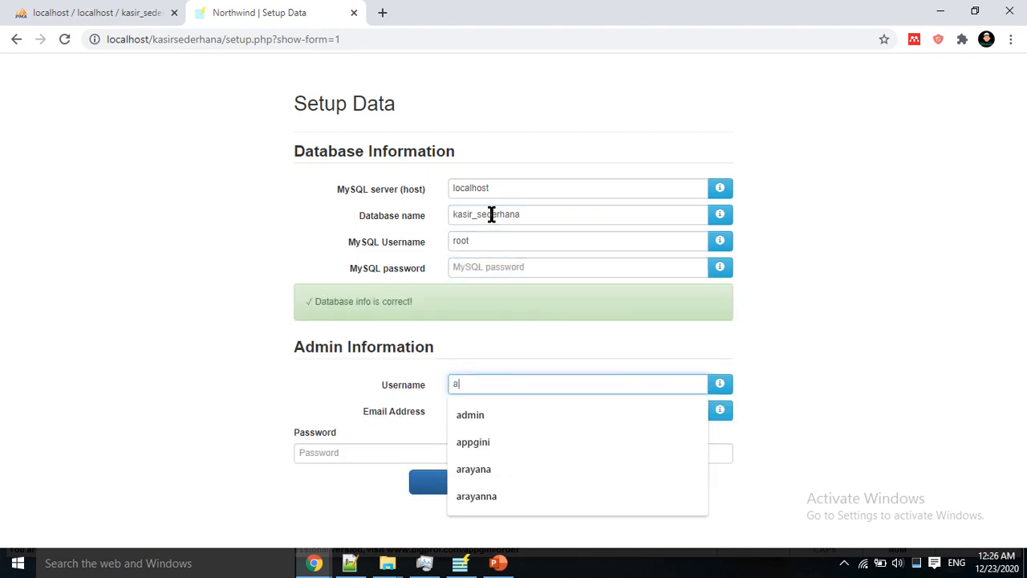
key("Tab")
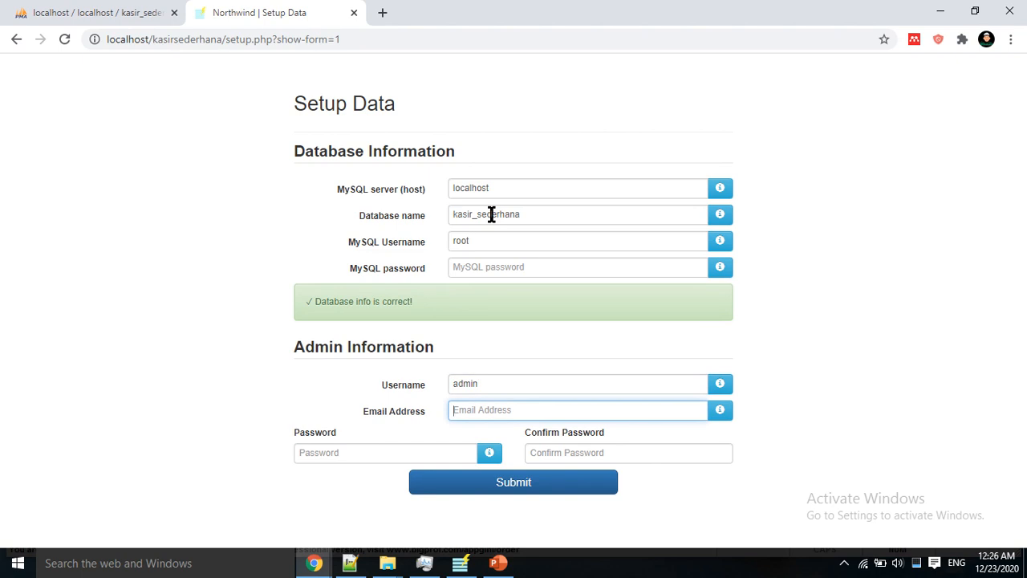
type("tes@admin.com")
key("Tab")
type("admin")
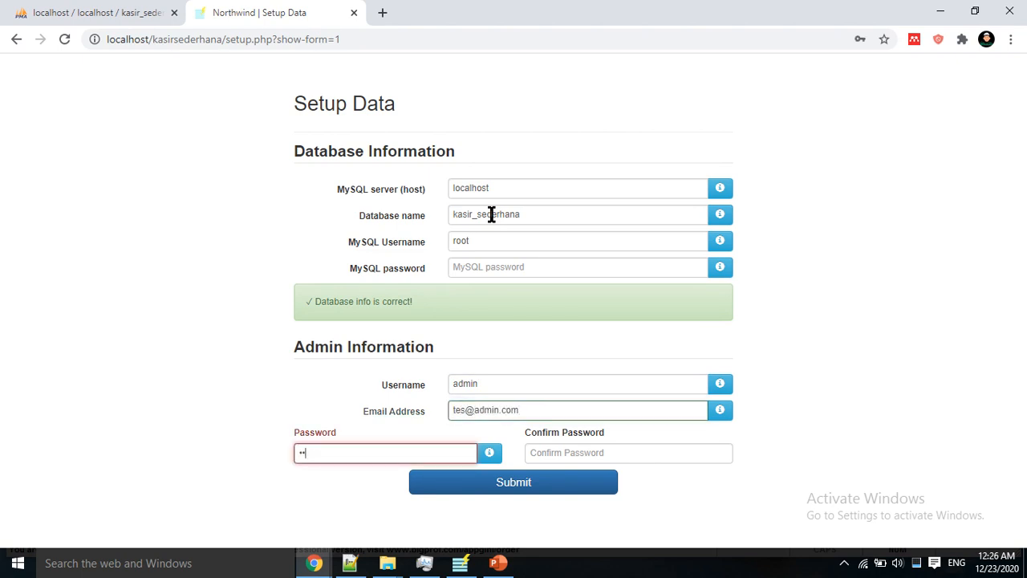
key("Tab")
type("admi")
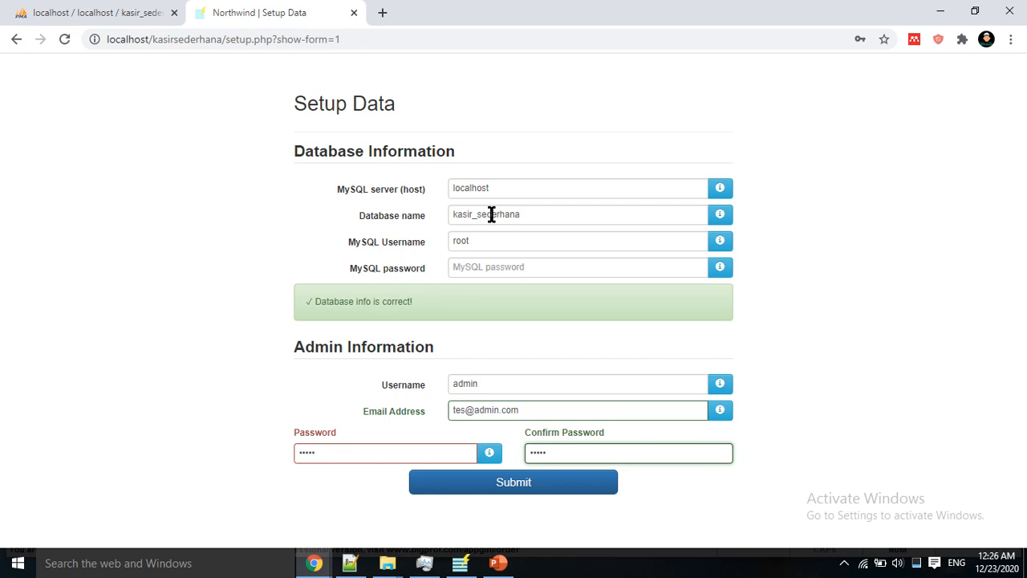
key("Return")
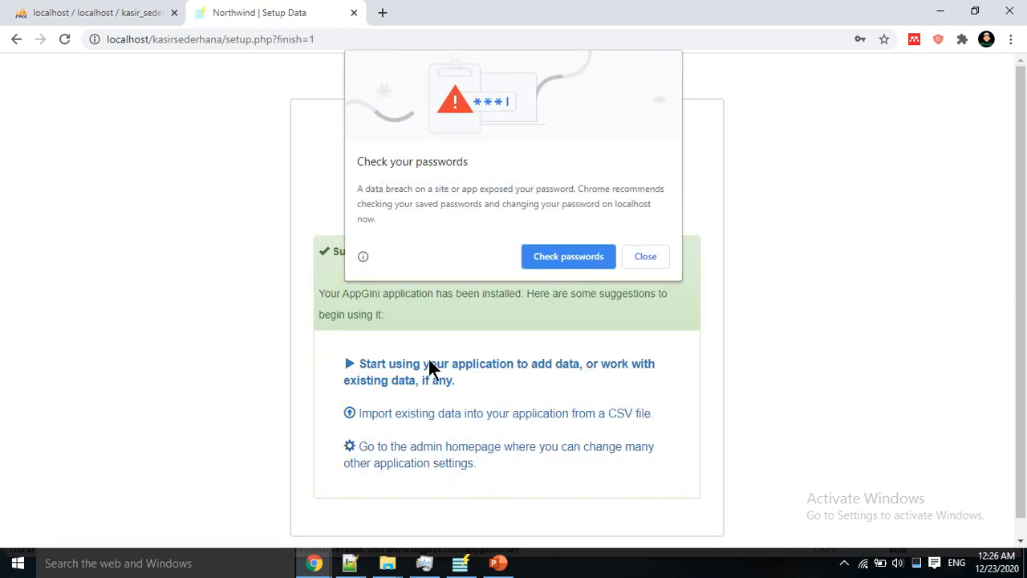
Step: Dismiss the password bubble, start using the app, and open Operations > Customers
left_click(626, 255)
left_click(562, 363)
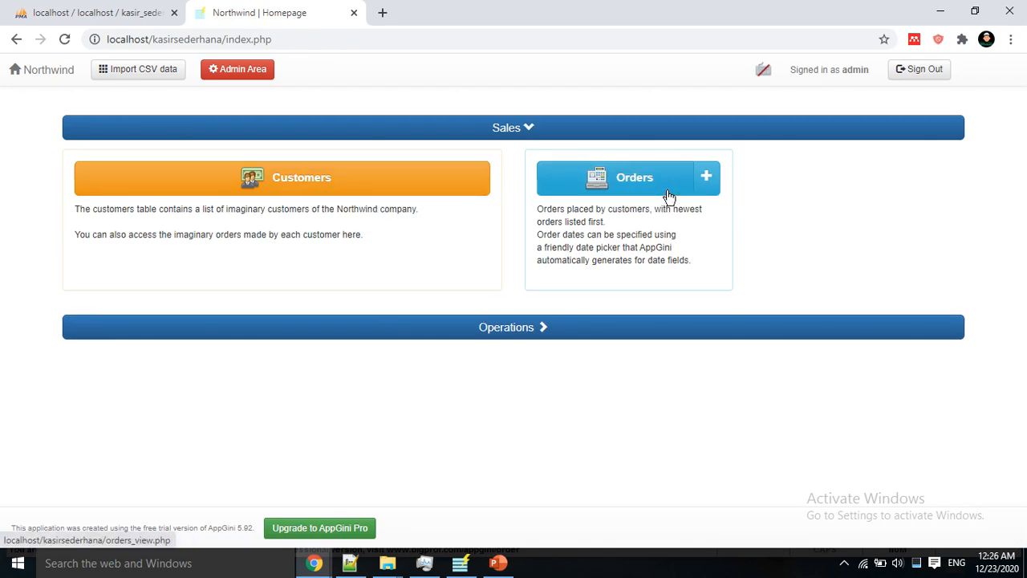
left_click(538, 329)
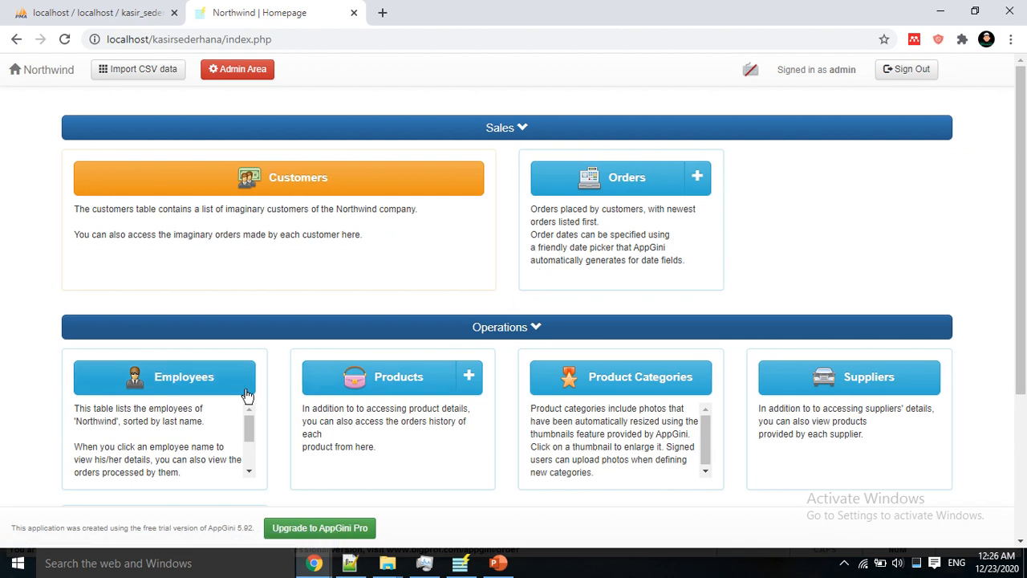
left_click(115, 11)
left_click(245, 11)
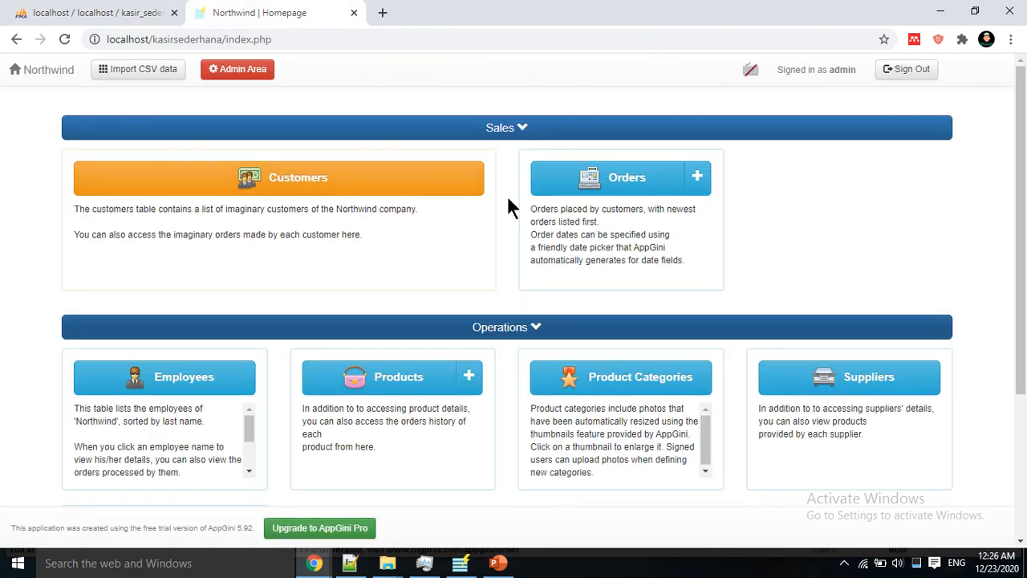
left_click(360, 176)
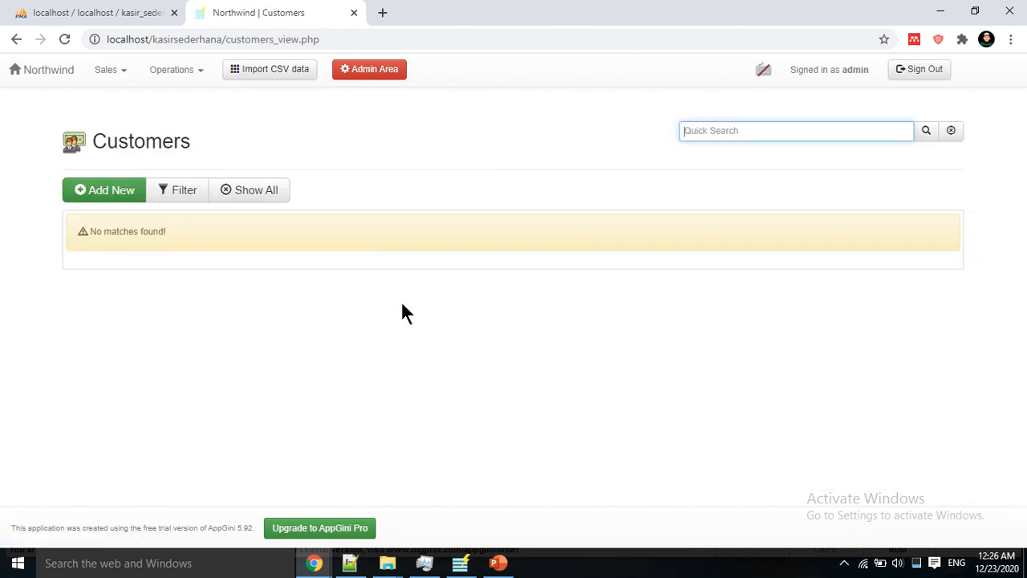
Step: Add customer Pesantren Al Hidayah from the autofill suggestion, enter a customer ID, and save it
left_click(135, 196)
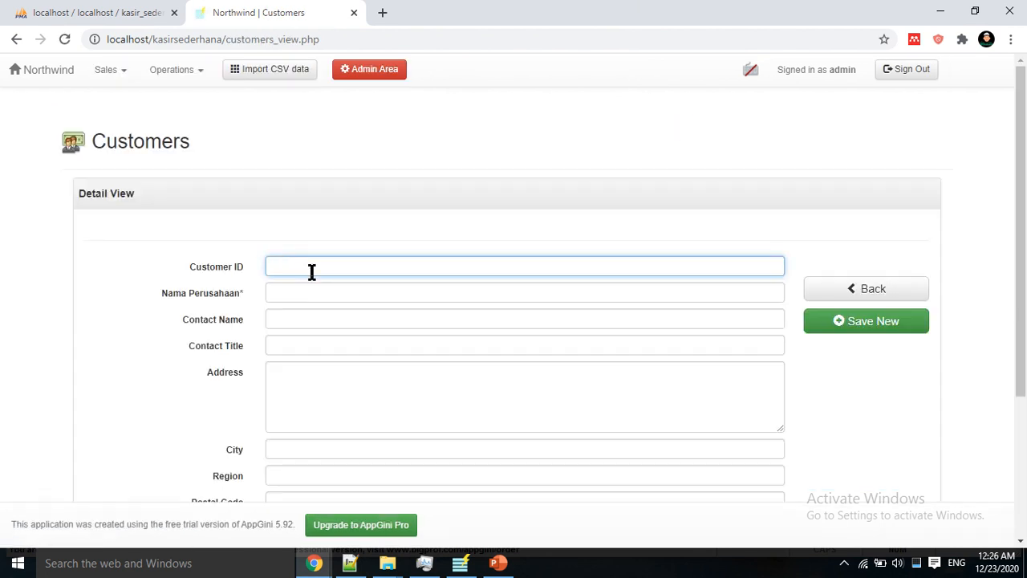
left_click(316, 294)
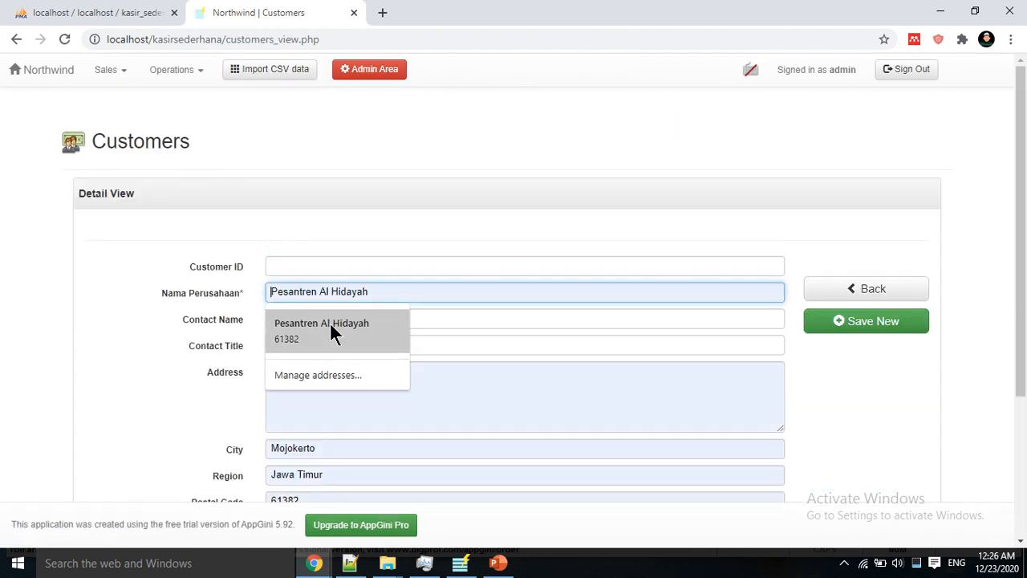
left_click(330, 322)
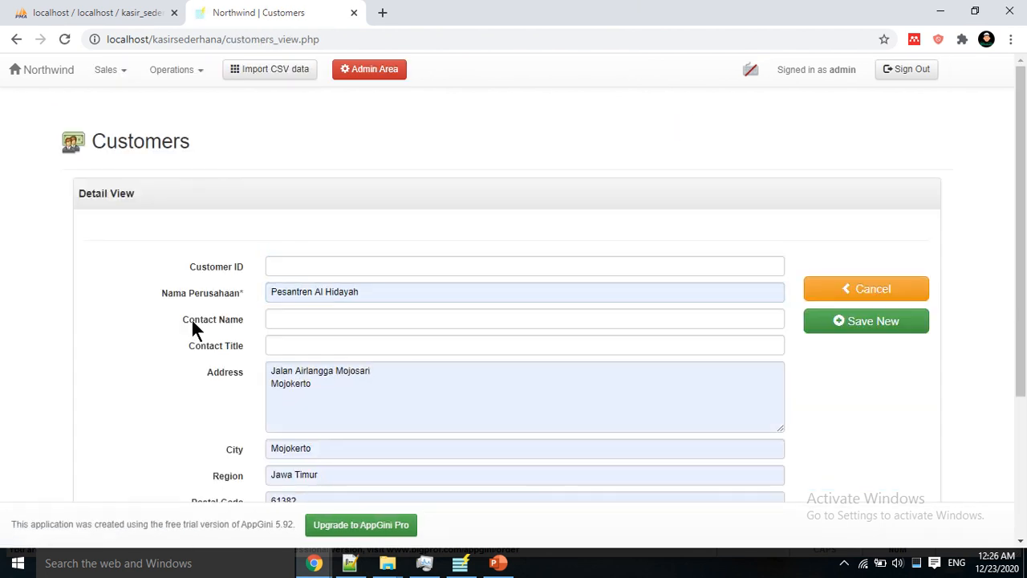
left_click(835, 322)
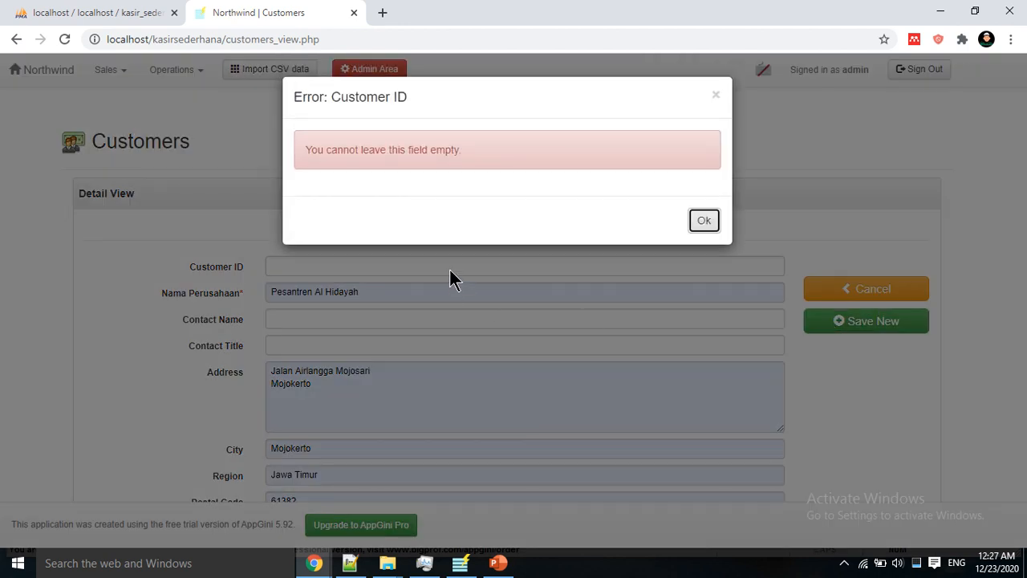
left_click(702, 223)
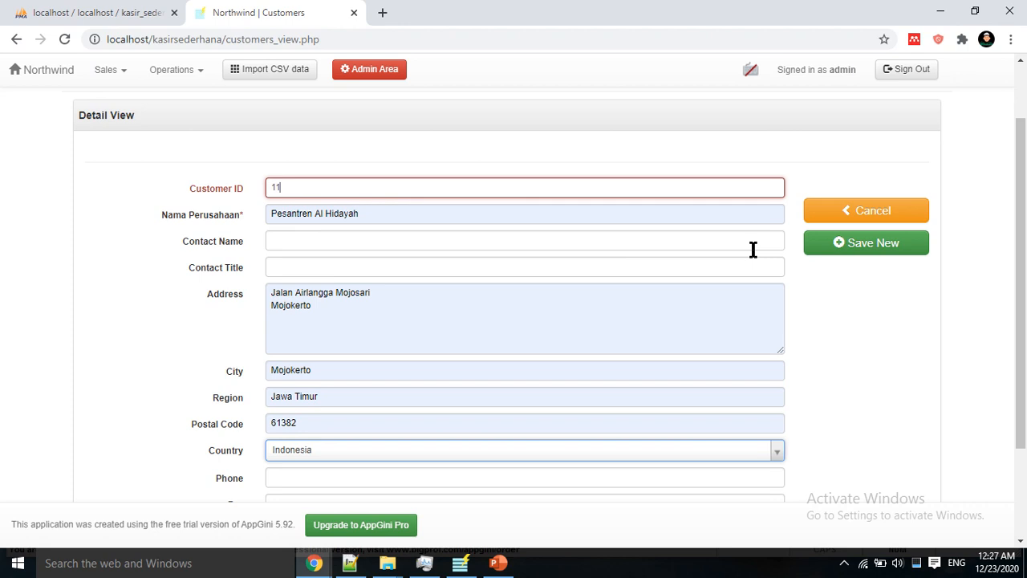
left_click(830, 250)
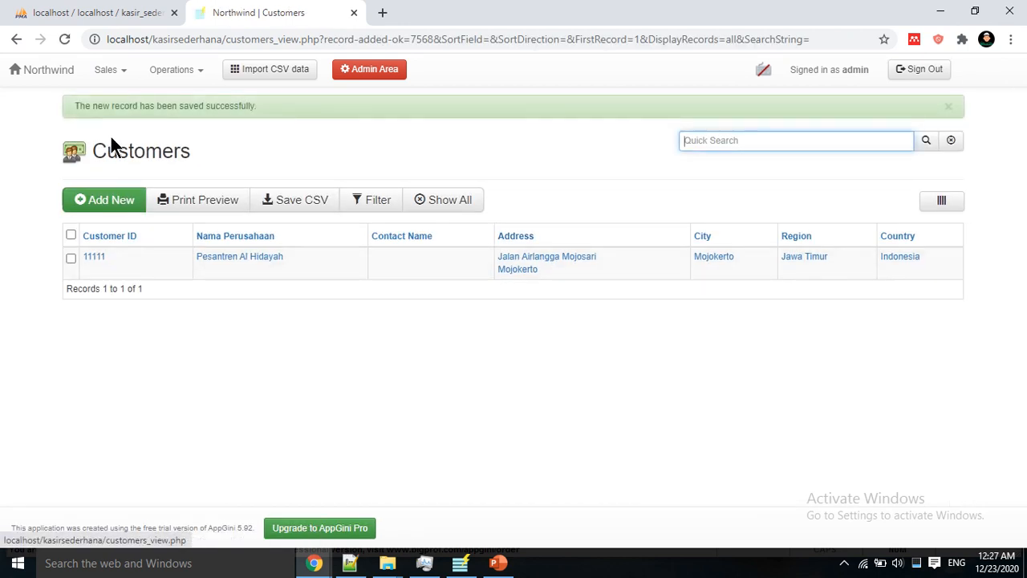
Step: Start a new record in Operations > Employees with title Mr and the employee's last name
left_click(119, 80)
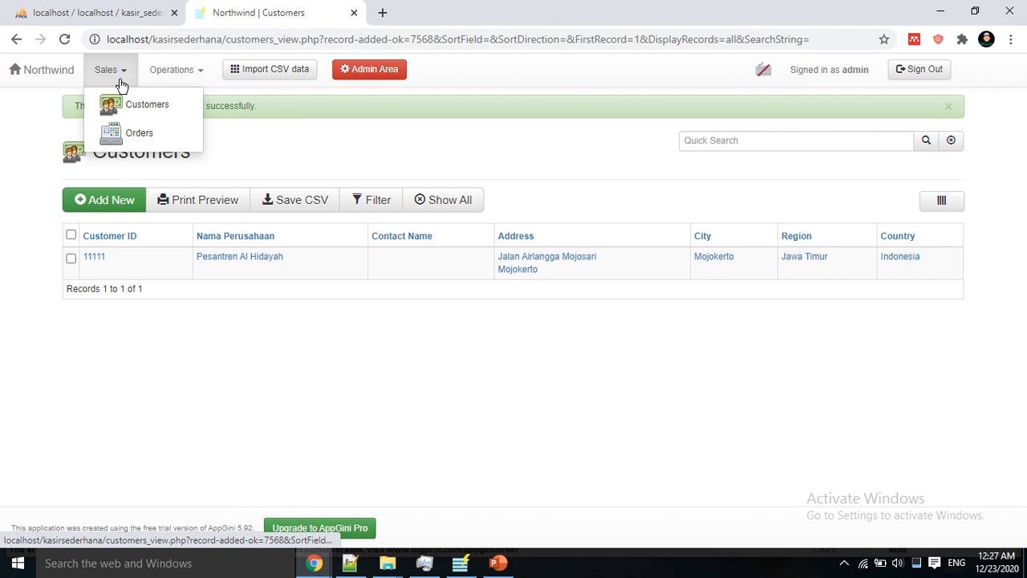
left_click(161, 77)
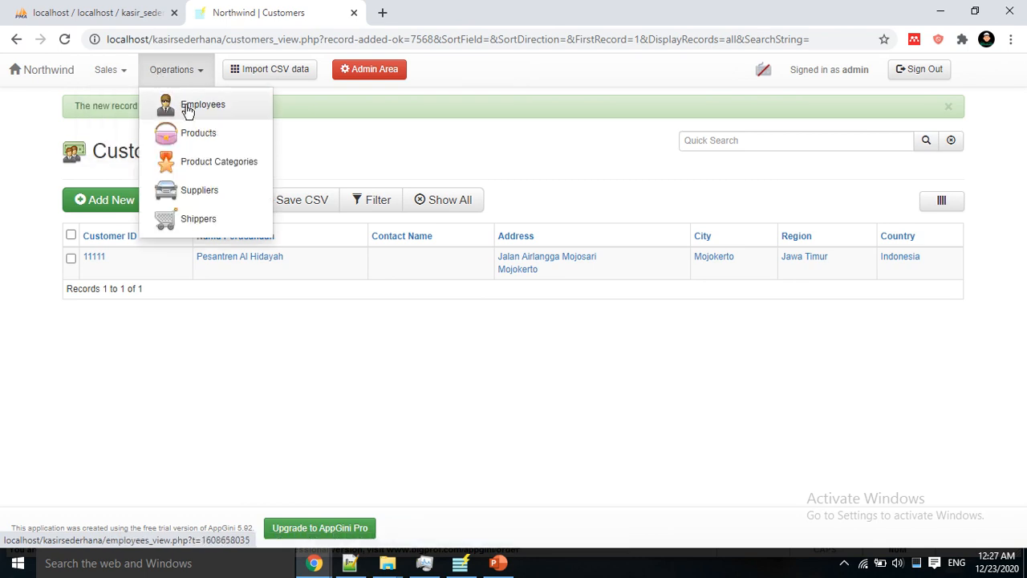
left_click(187, 107)
left_click(102, 200)
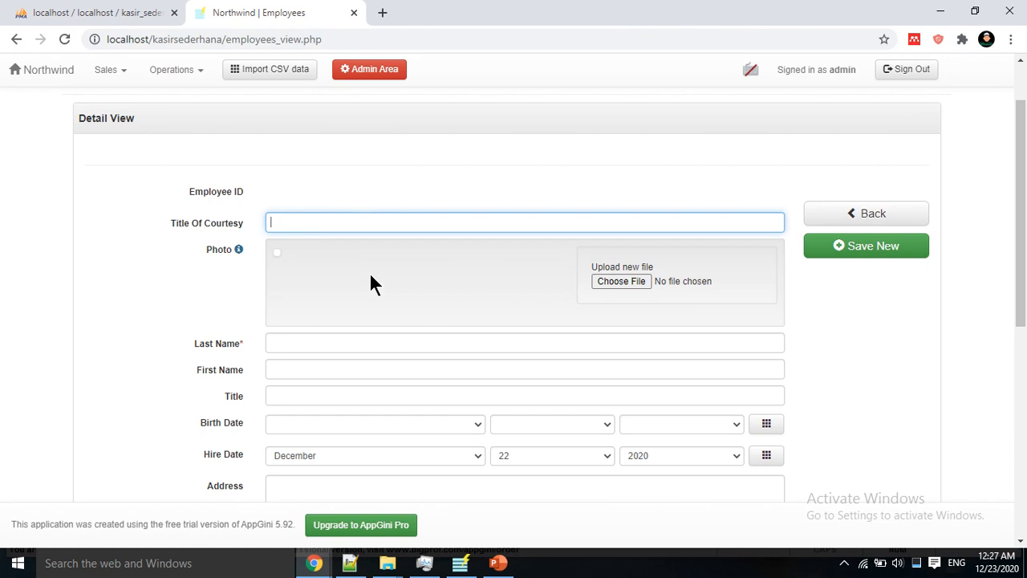
type("Mr")
left_click(359, 344)
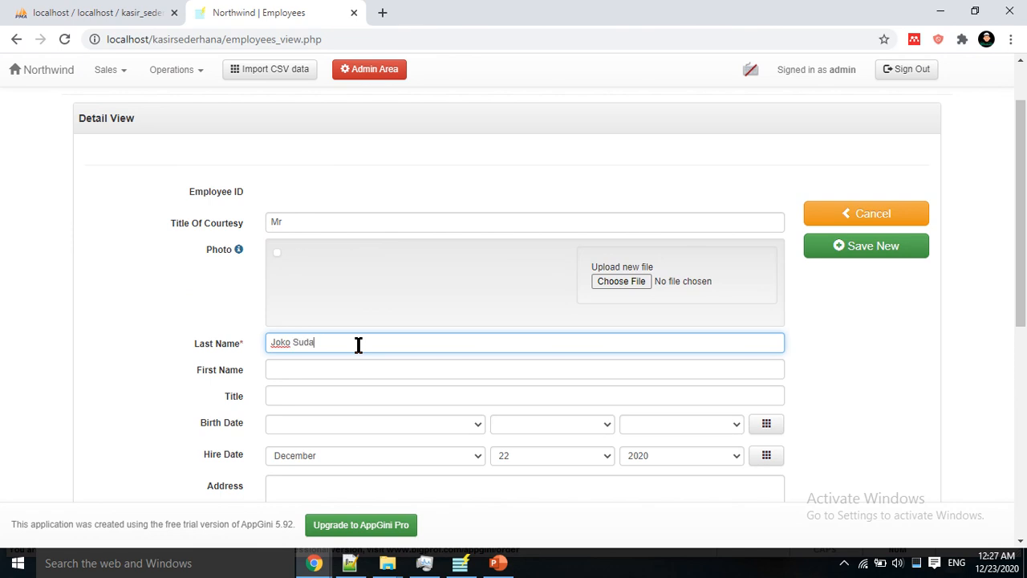
Step: Enter the employee's first name and save the new employee record
scroll(359, 344, "down", 5)
scroll(358, 344, "up", 5)
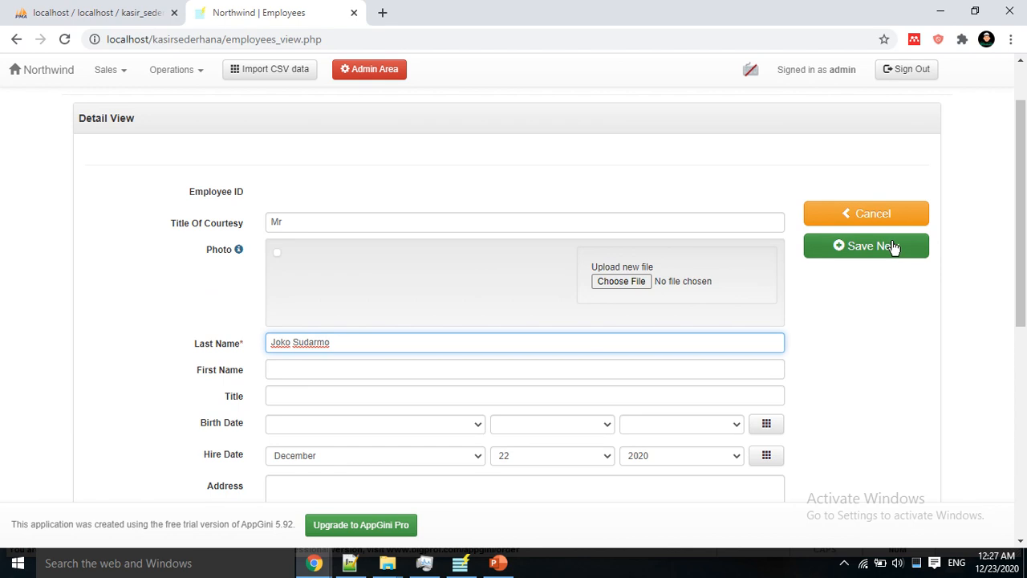
left_click(366, 369)
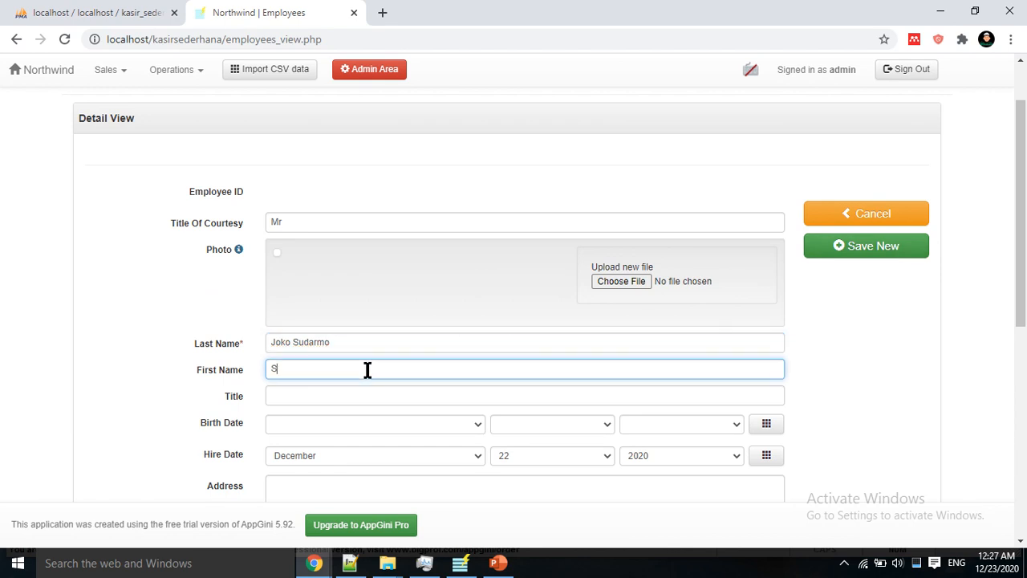
type("Sudio")
key("BackSpace")
type("ro")
left_click(907, 256)
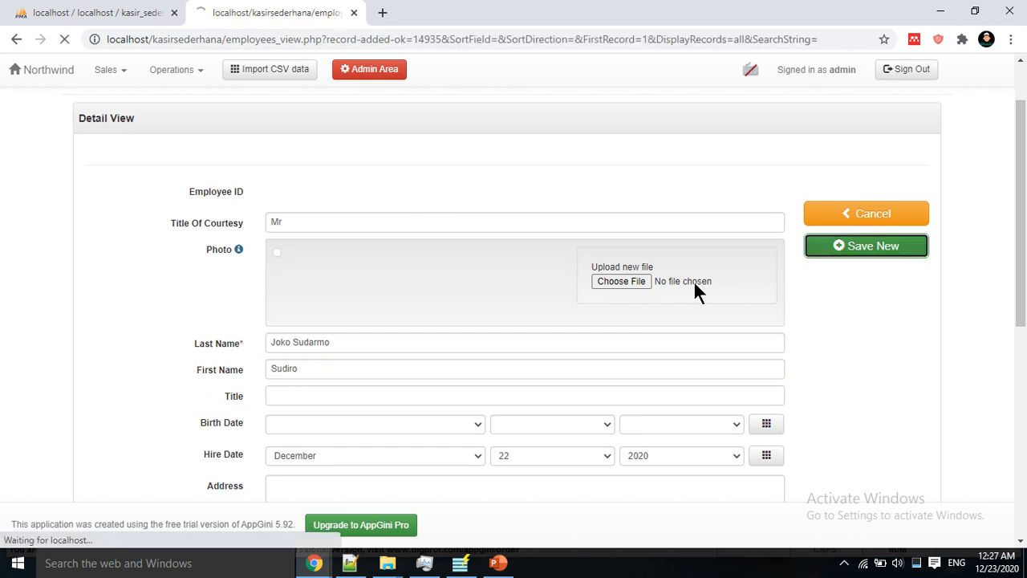
left_click(169, 74)
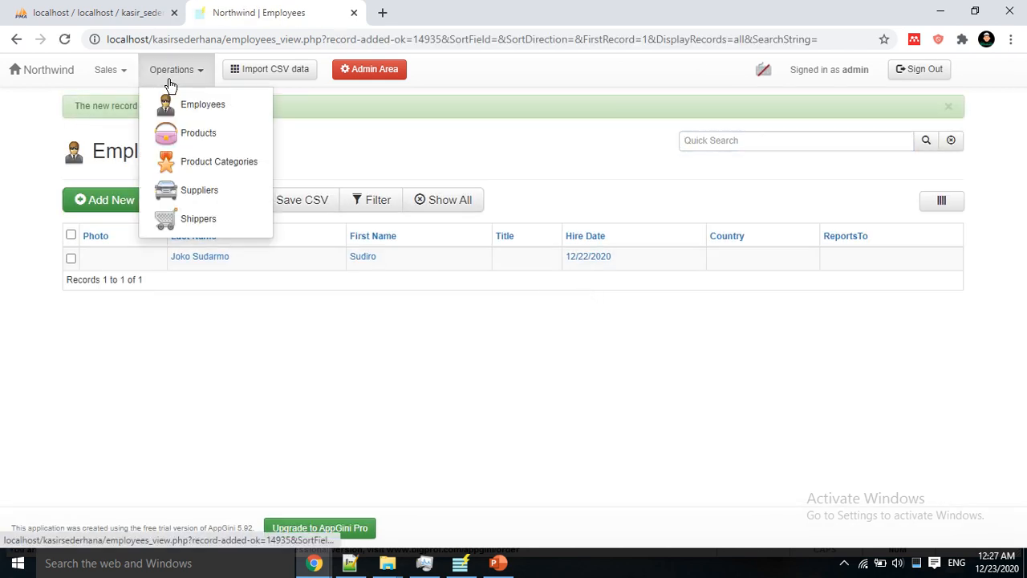
Step: Add a supplier with Company Name 'PT Arum Jeram' in Operations > Suppliers and save it
left_click(192, 135)
left_click(128, 195)
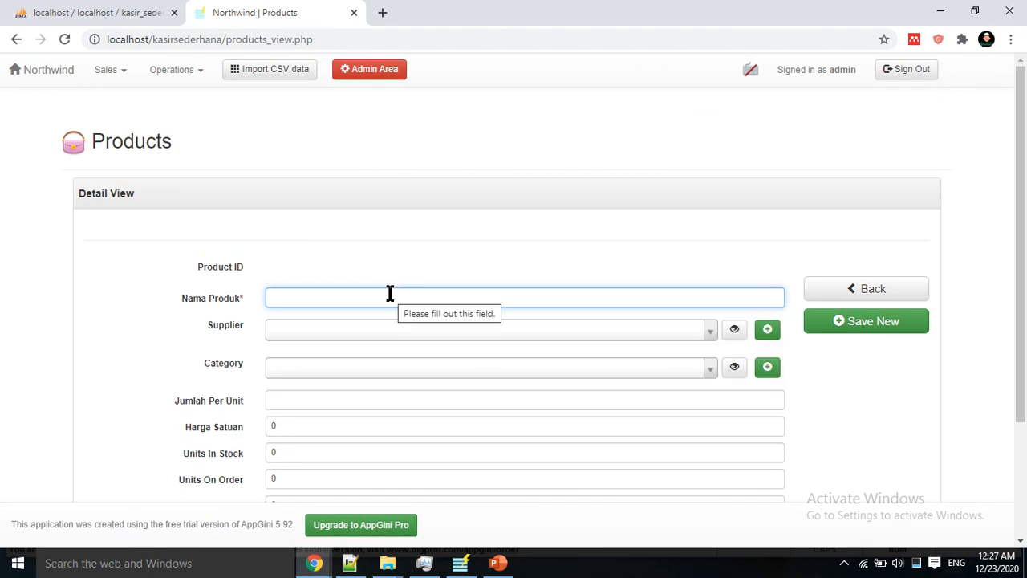
left_click(183, 80)
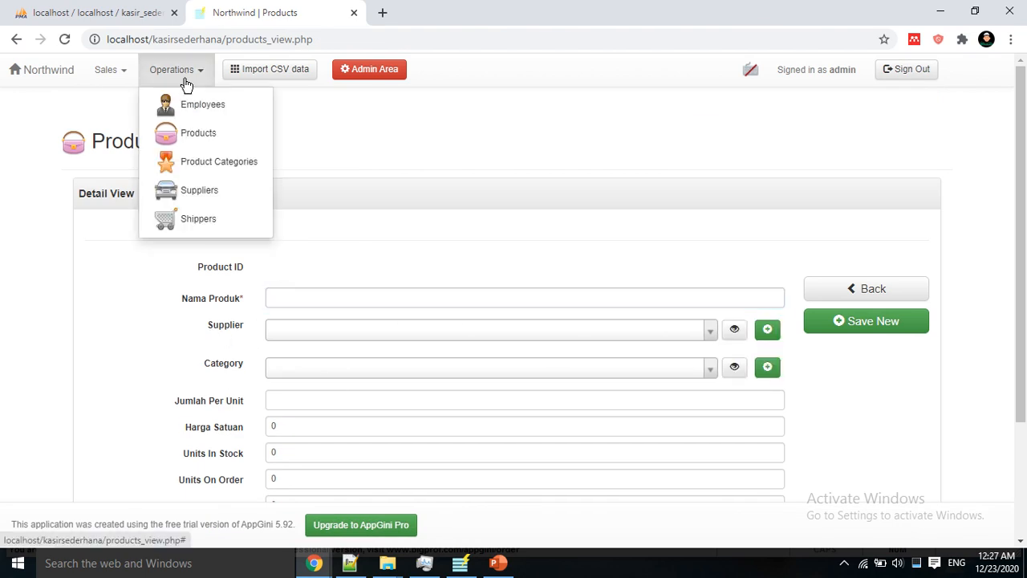
left_click(199, 190)
left_click(126, 197)
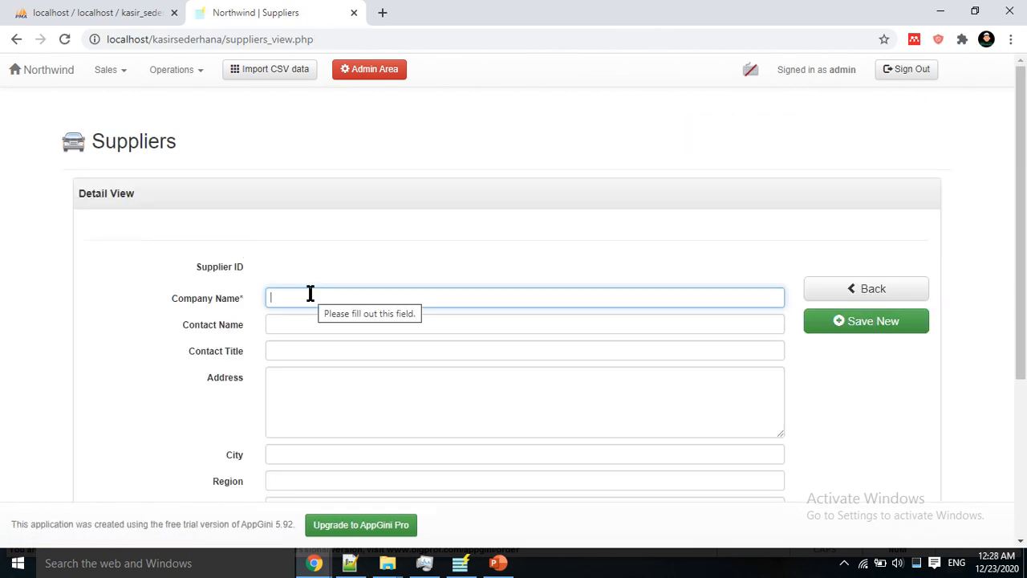
type("PT")
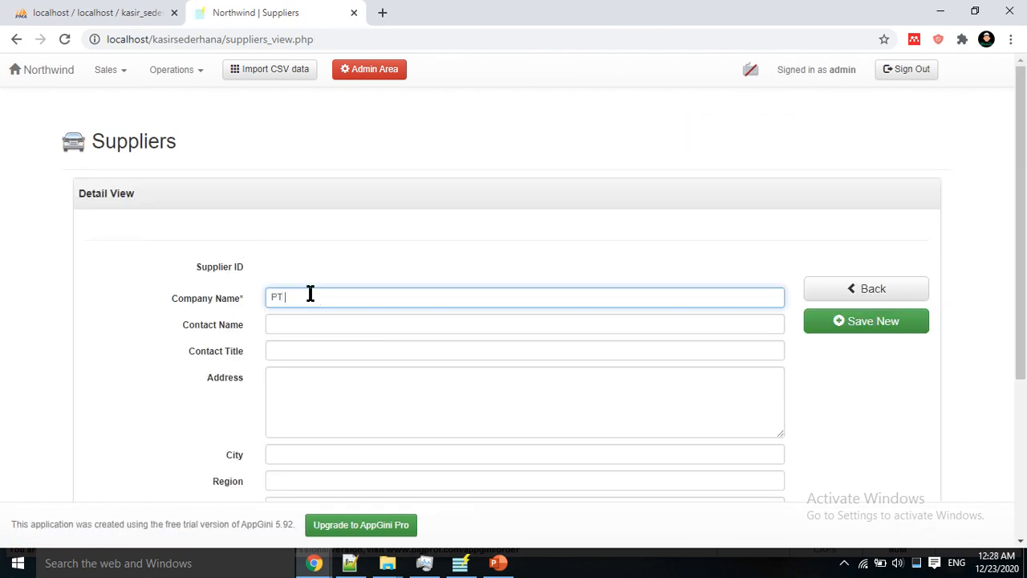
type(" Arum Jeram")
left_click(839, 331)
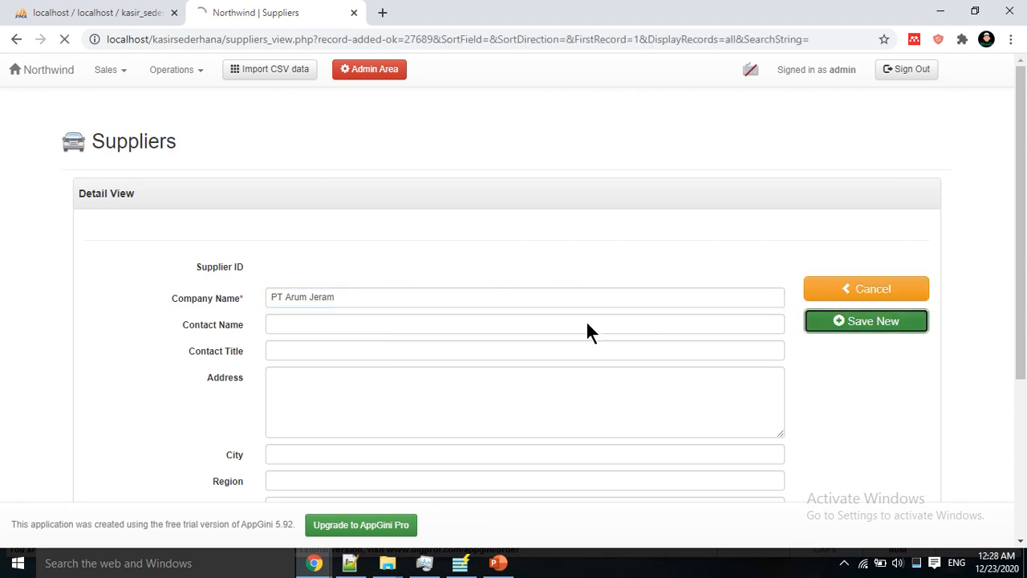
left_click(175, 74)
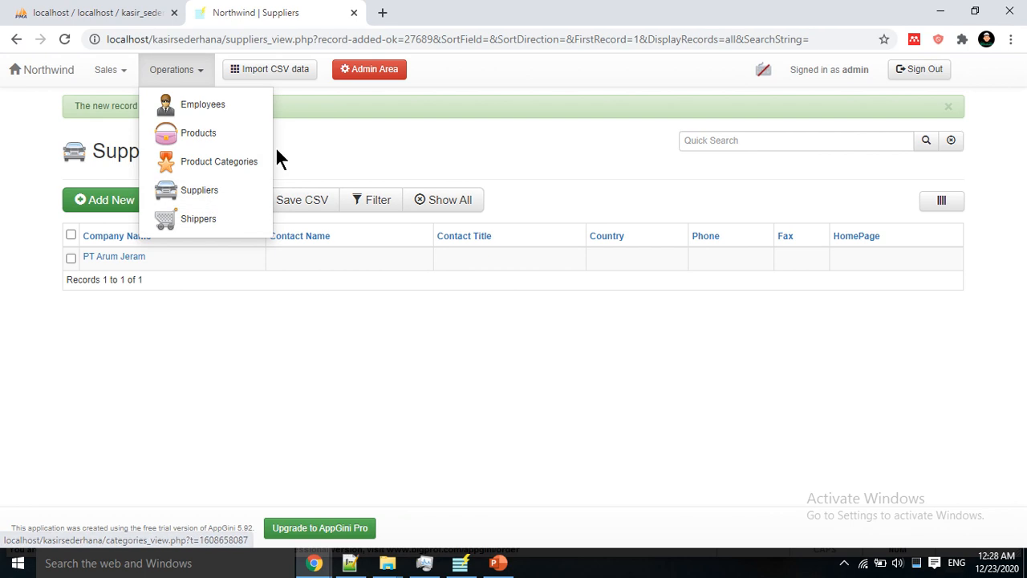
Step: Add and save a new shipper named JNE
left_click(200, 222)
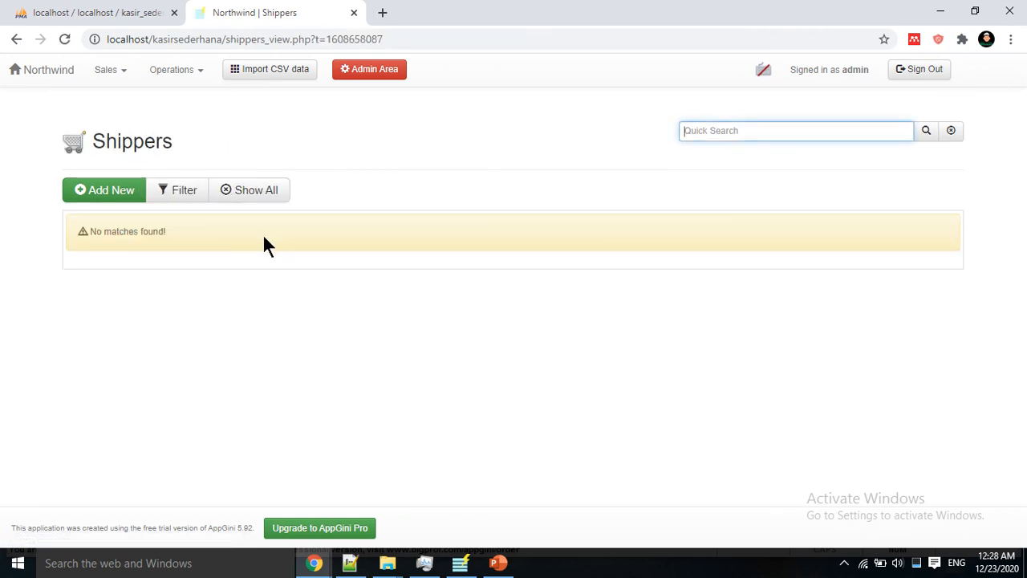
left_click(110, 197)
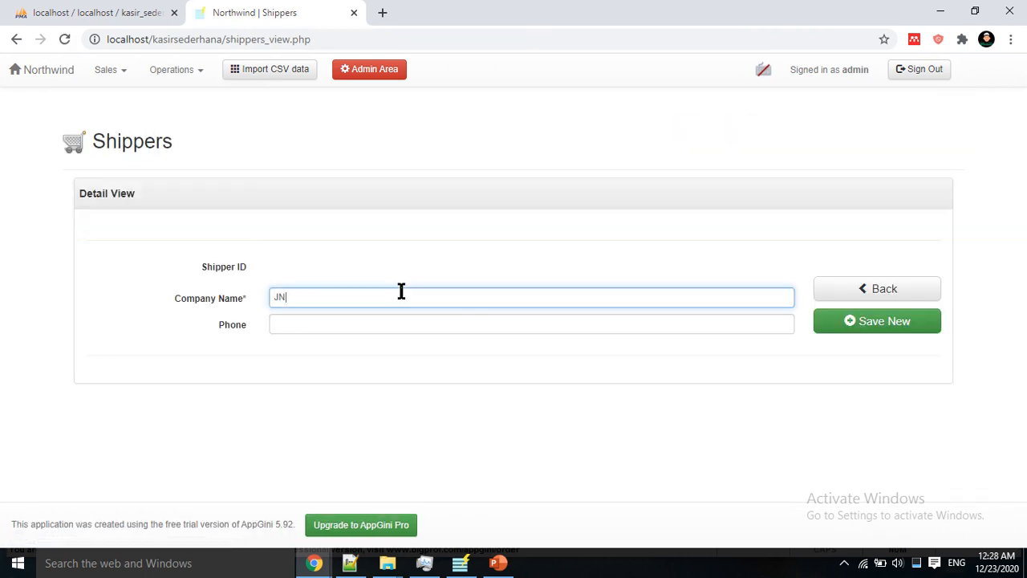
left_click(846, 325)
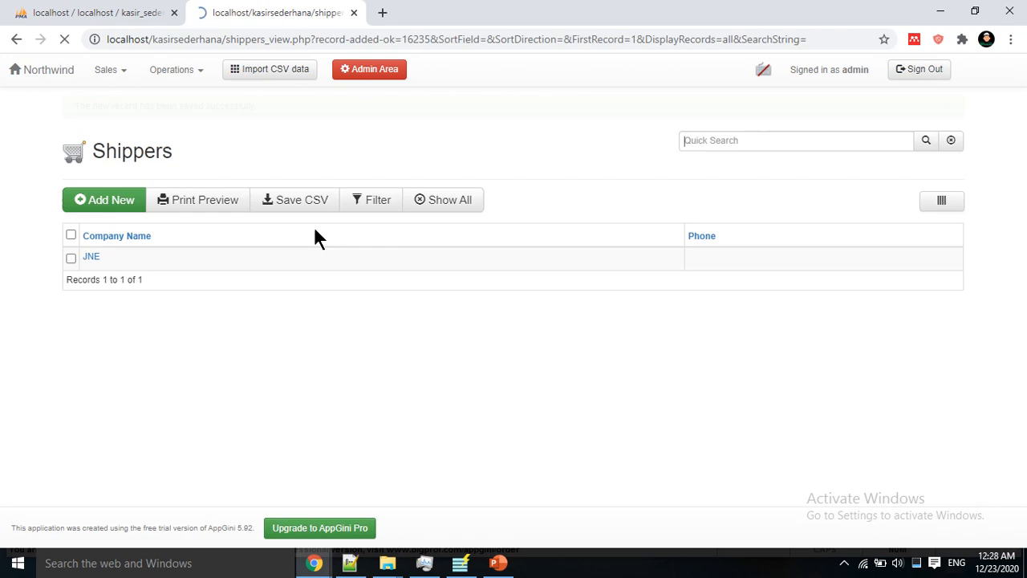
Step: Add and save a new product category named Garmen
left_click(175, 70)
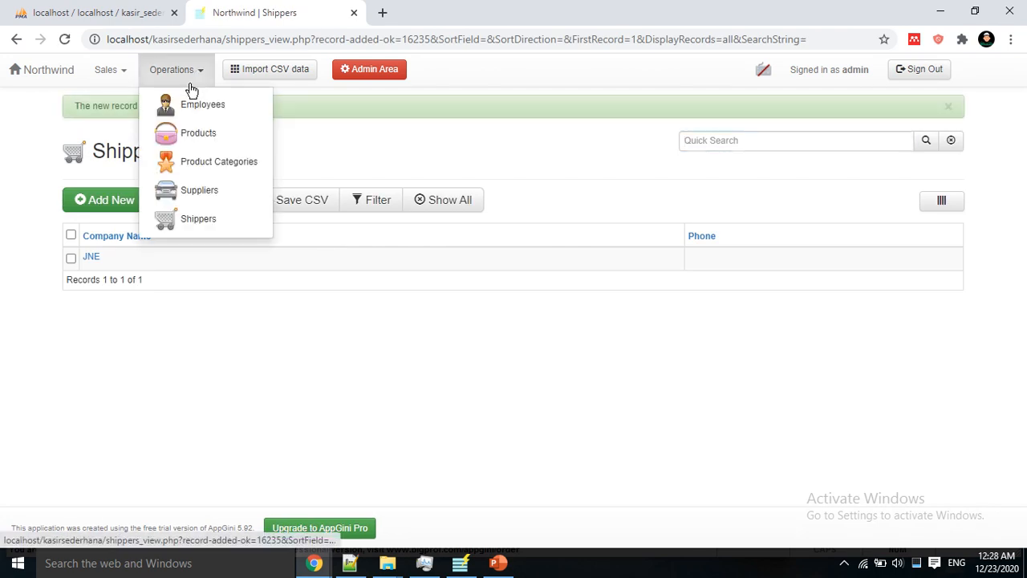
left_click(218, 162)
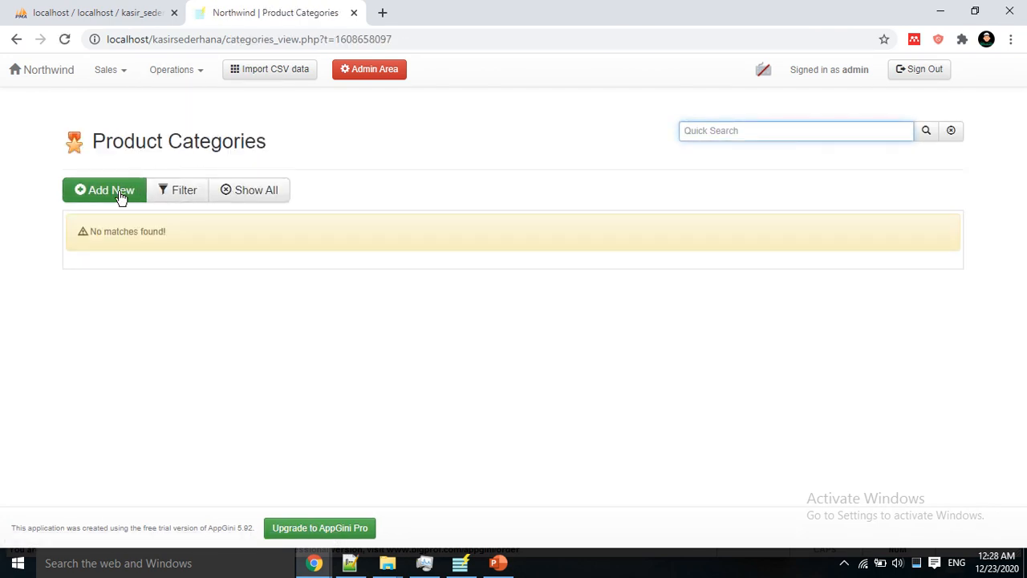
left_click(120, 198)
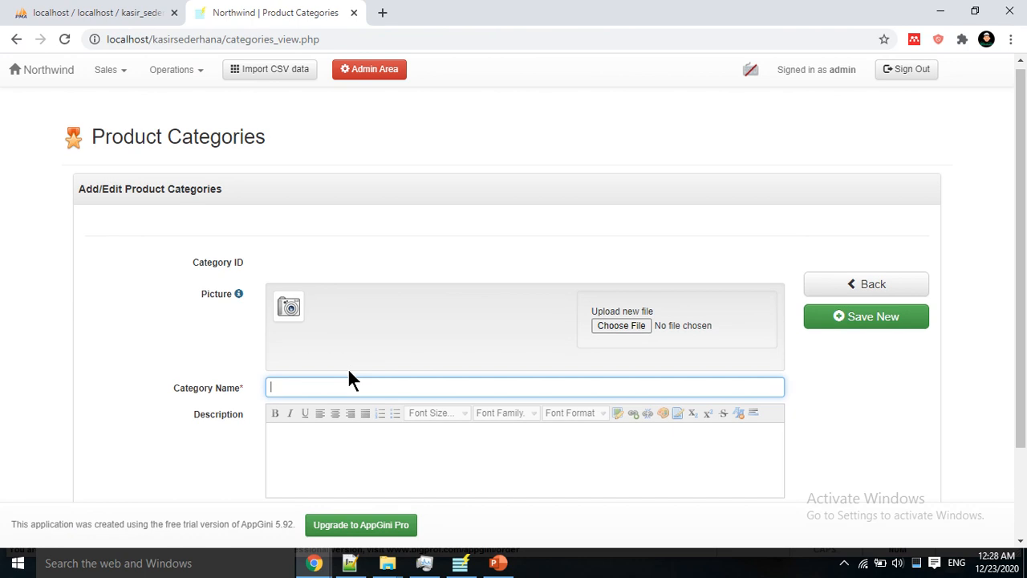
scroll(348, 367, "down", 1)
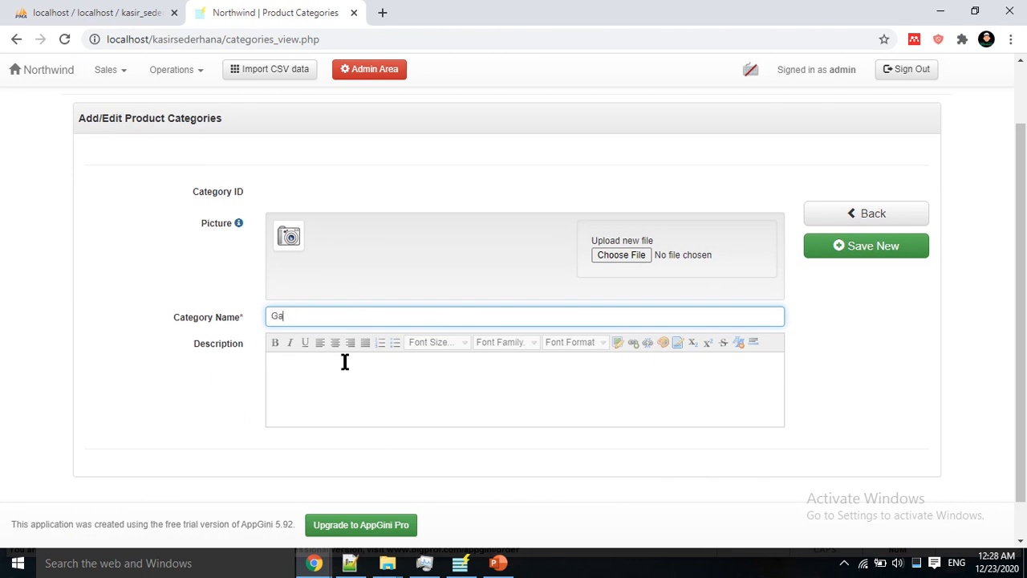
type("Gae")
key("BackSpace")
type("rmen")
left_click(862, 252)
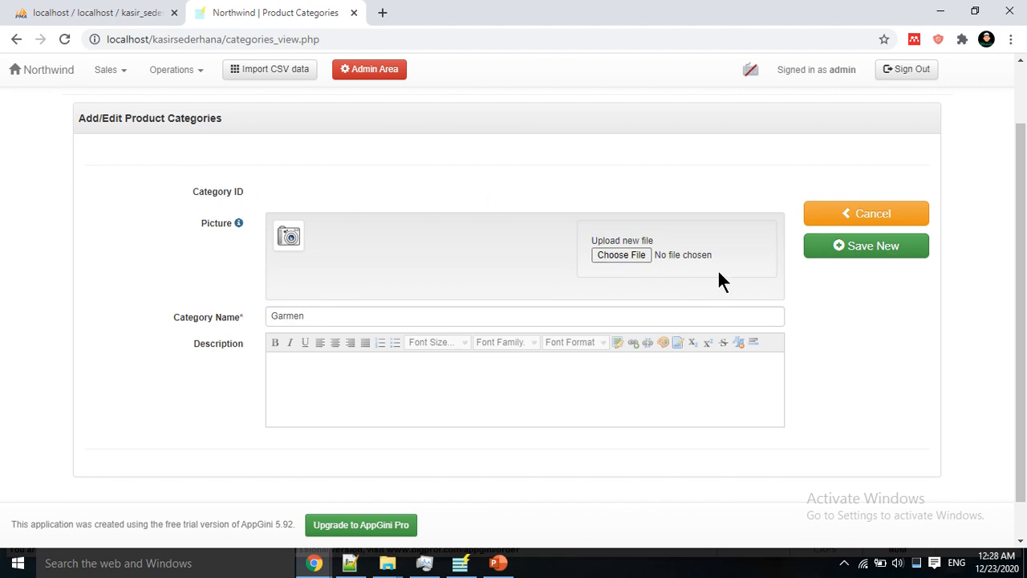
left_click(811, 249)
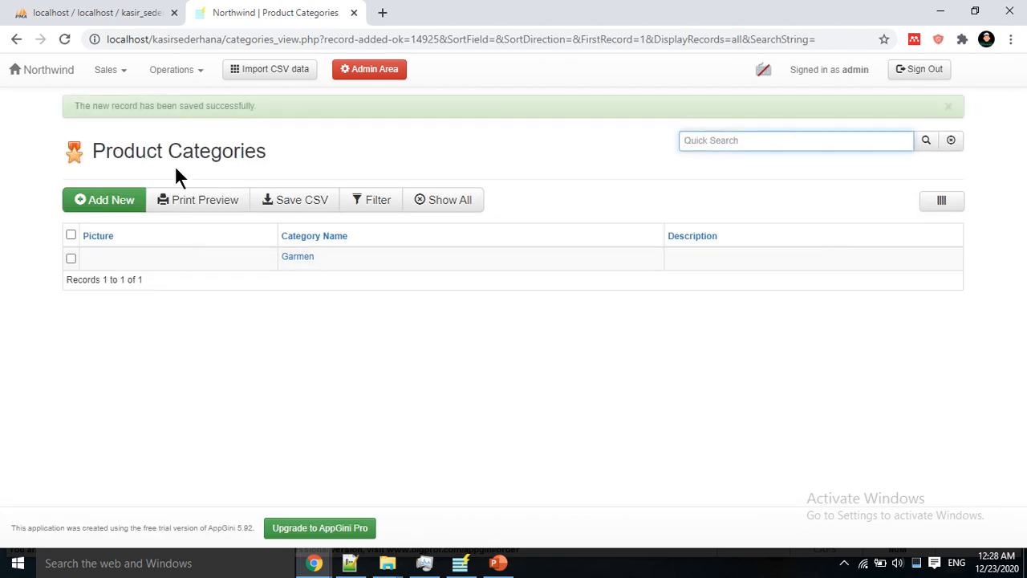
left_click(182, 71)
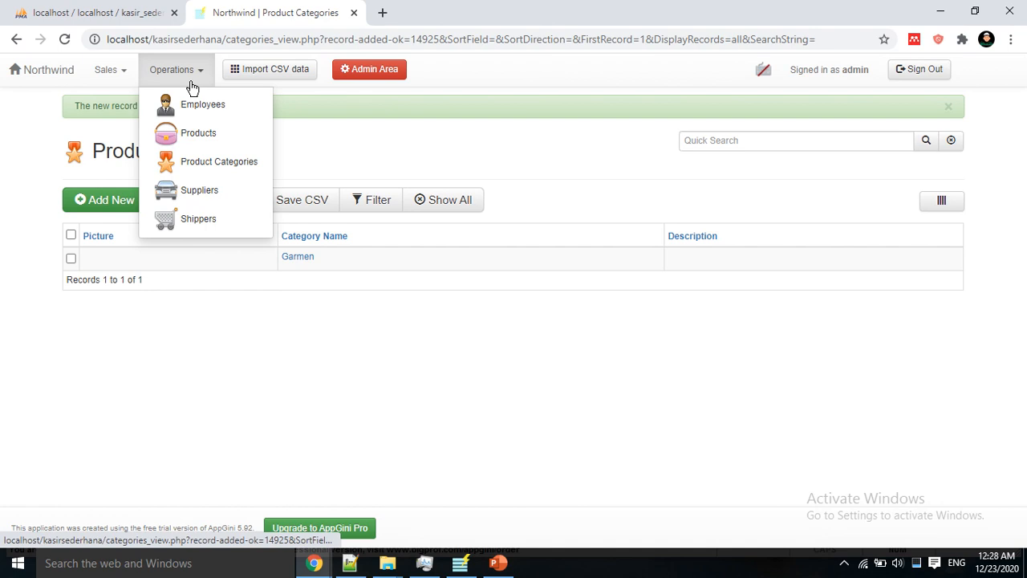
Step: Start a new product Baju Koko with supplier PT Arum Jeram and category Garmen
left_click(201, 135)
left_click(125, 198)
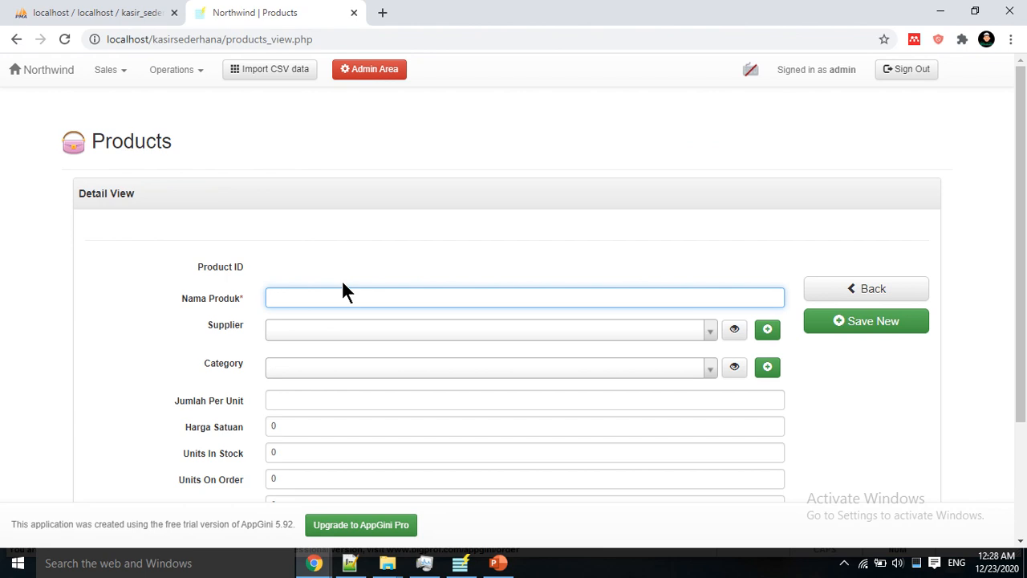
type("Baju Koko")
left_click(350, 329)
left_click(343, 365)
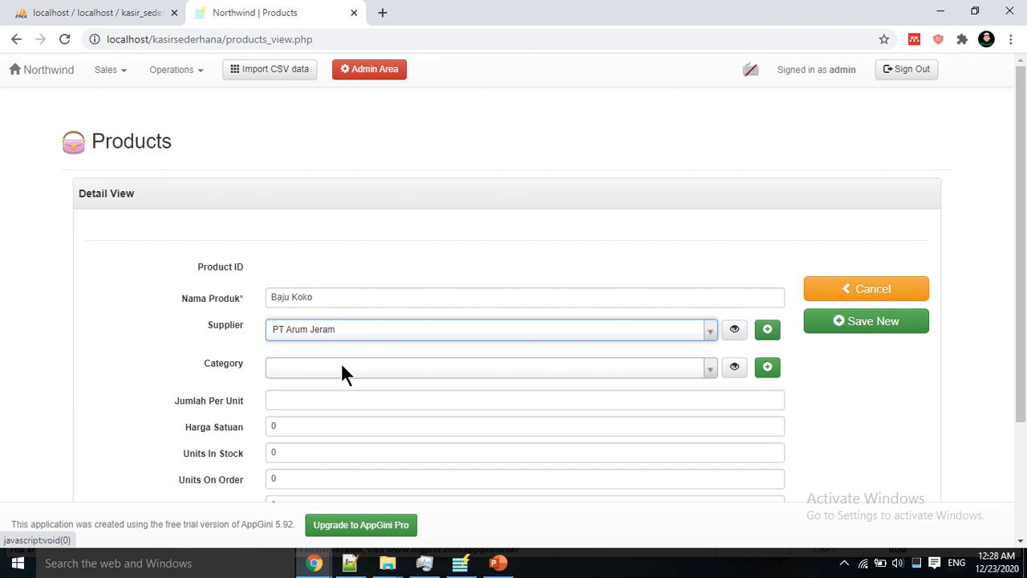
left_click(343, 369)
left_click(344, 400)
Step: Enter 85 per unit, price 56000 and 56 in stock, save it, then open Employees
left_click(343, 398)
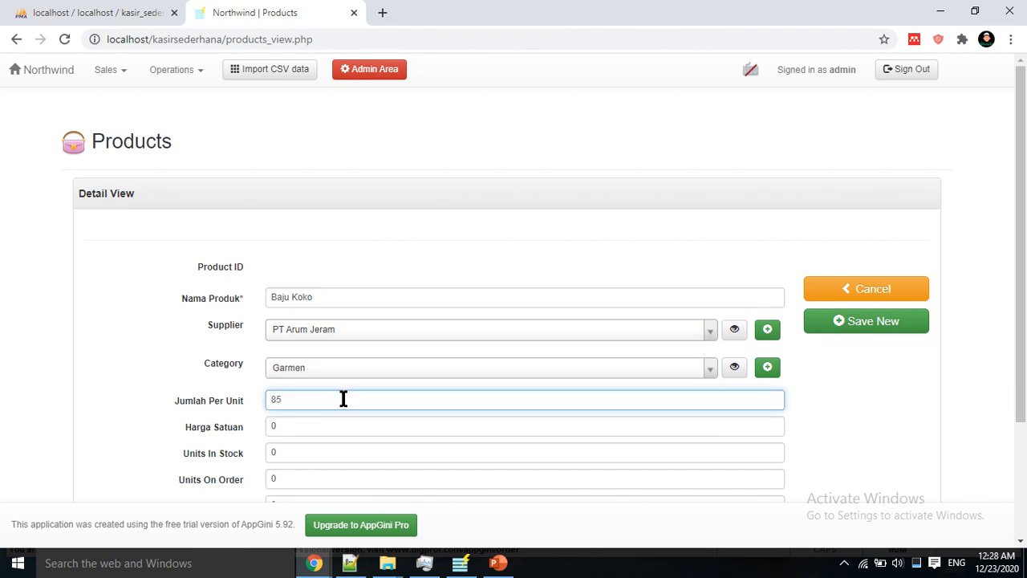
left_click(323, 424)
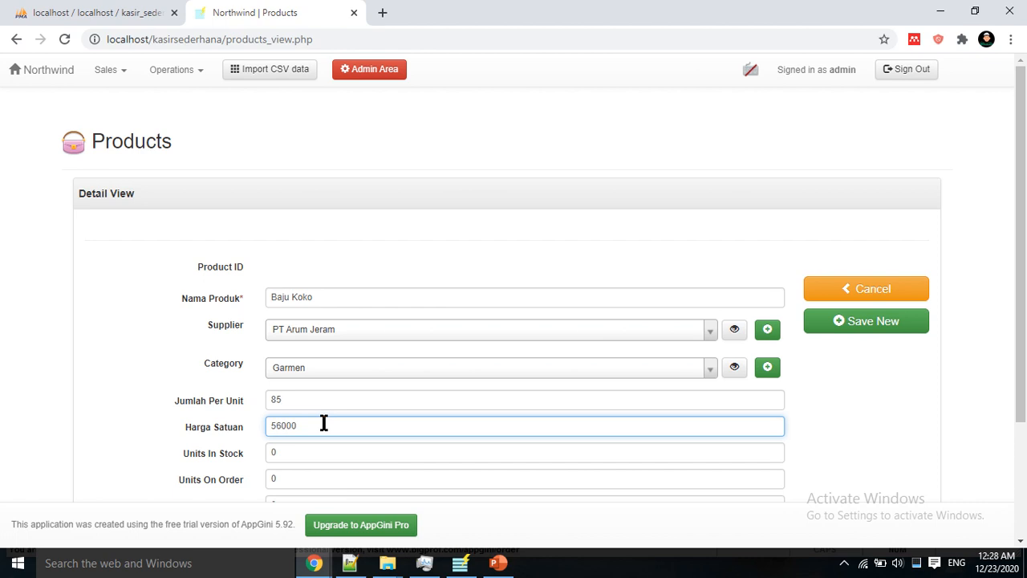
type("560")
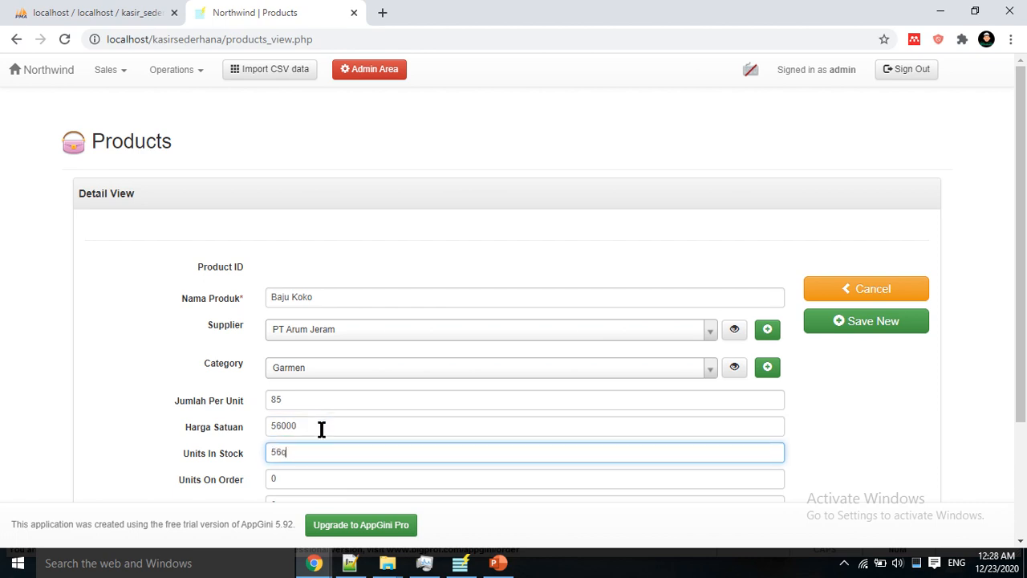
key("BackSpace")
key("Tab")
scroll(323, 431, "down", 2)
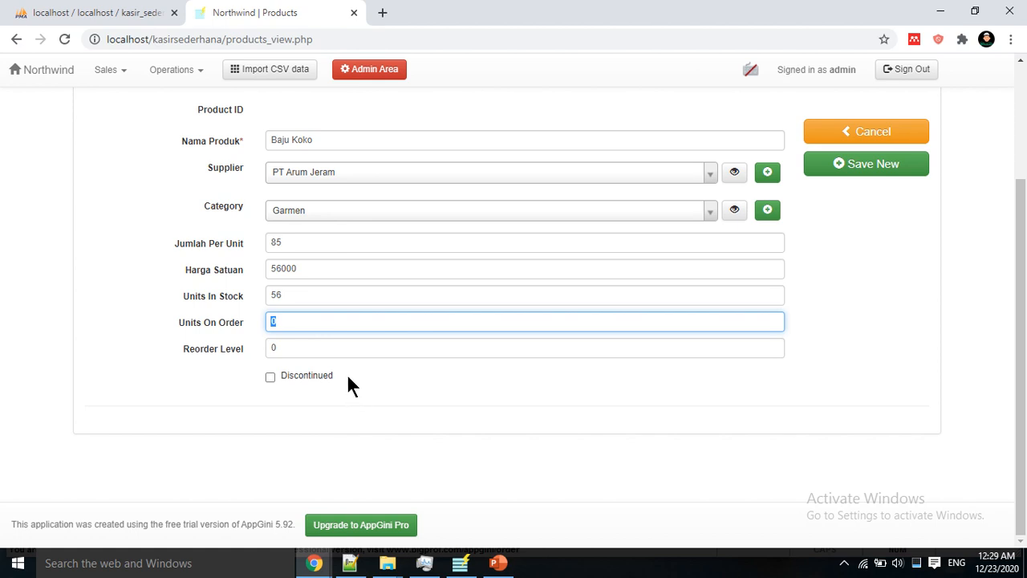
scroll(405, 338, "up", 2)
left_click(857, 329)
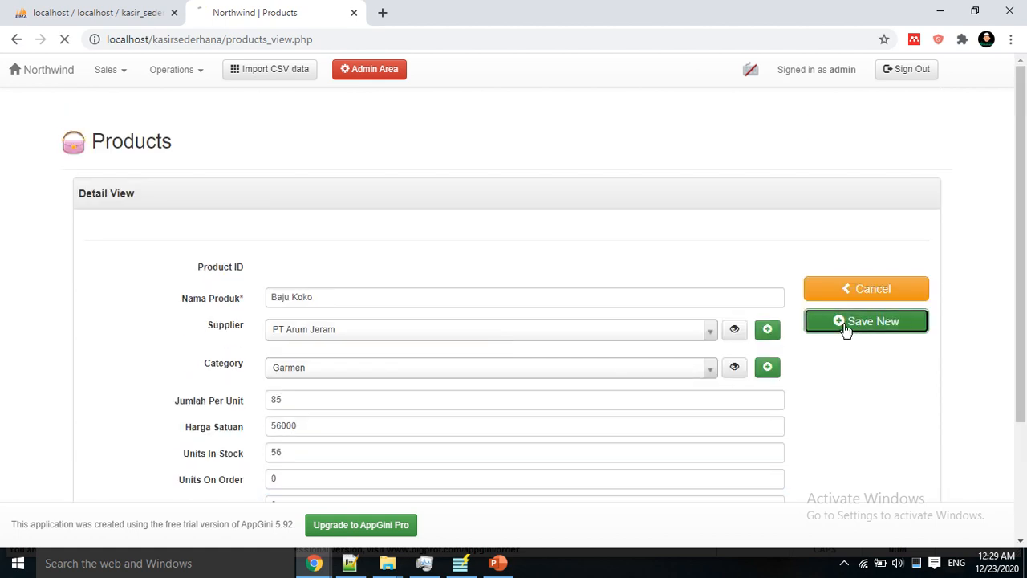
left_click(167, 72)
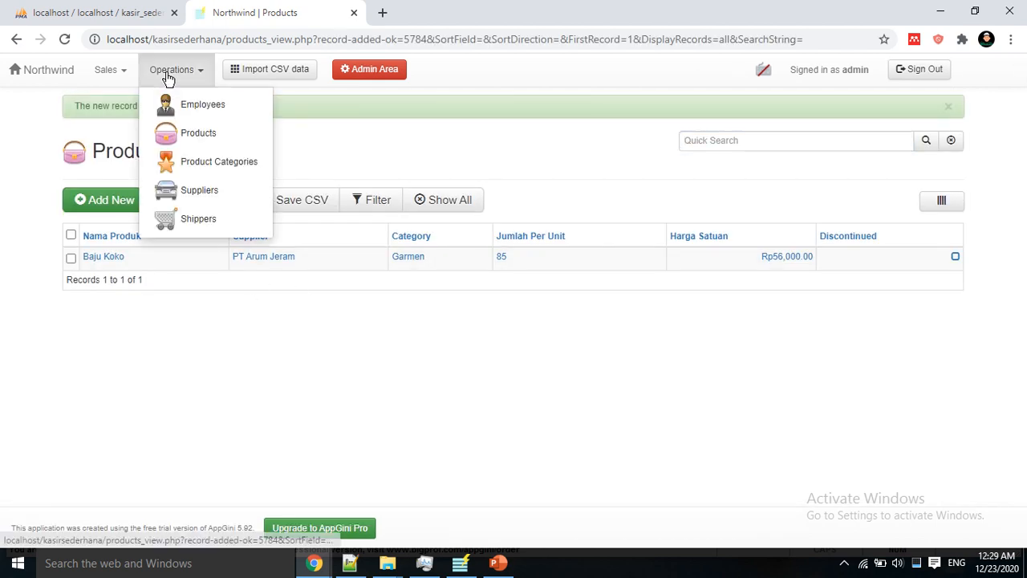
left_click(215, 106)
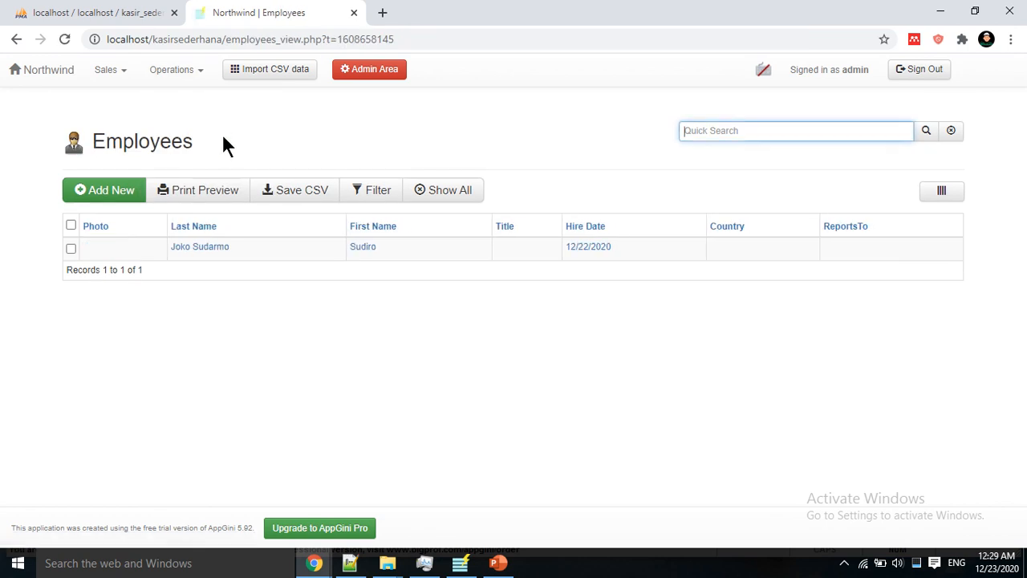
Step: Add product Baju Renang from PT Arum Jeram, category Garmen, with 6778 per unit
left_click(110, 74)
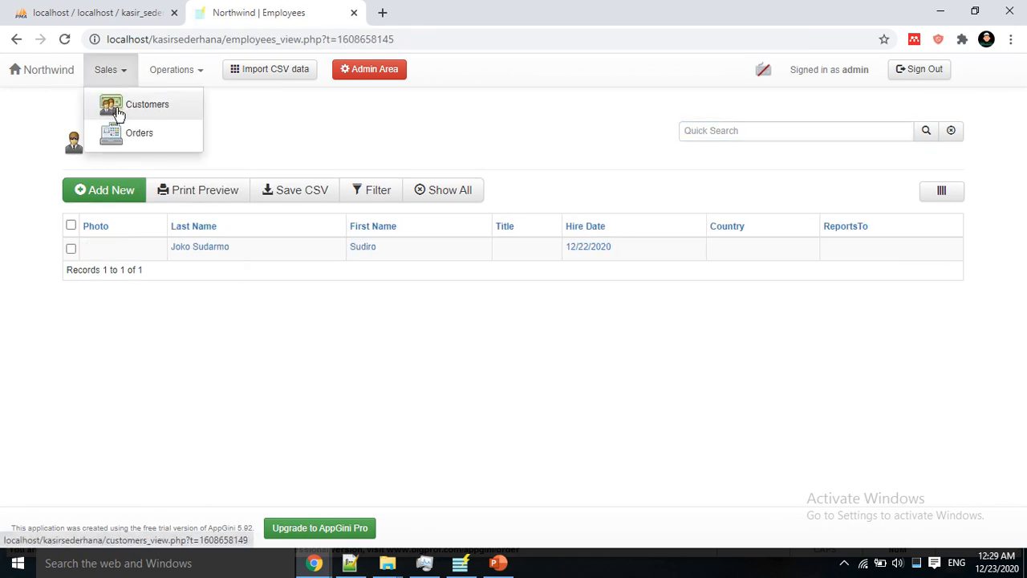
left_click(125, 133)
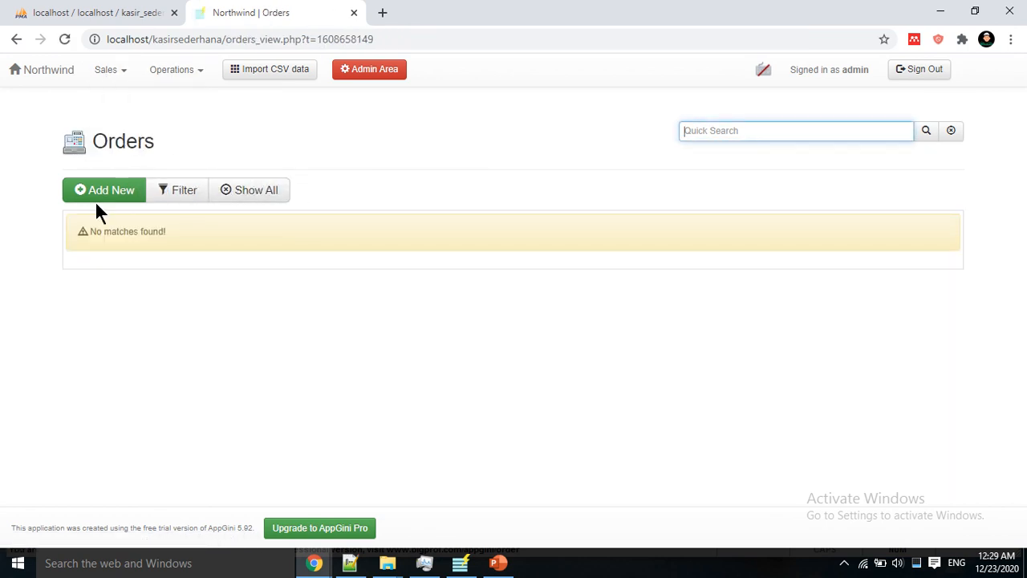
left_click(169, 71)
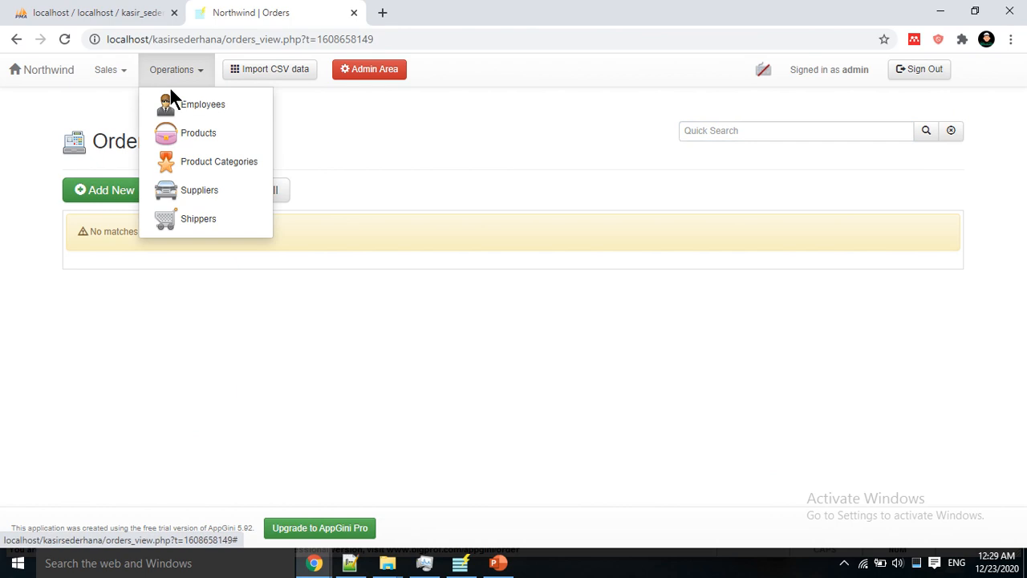
left_click(203, 141)
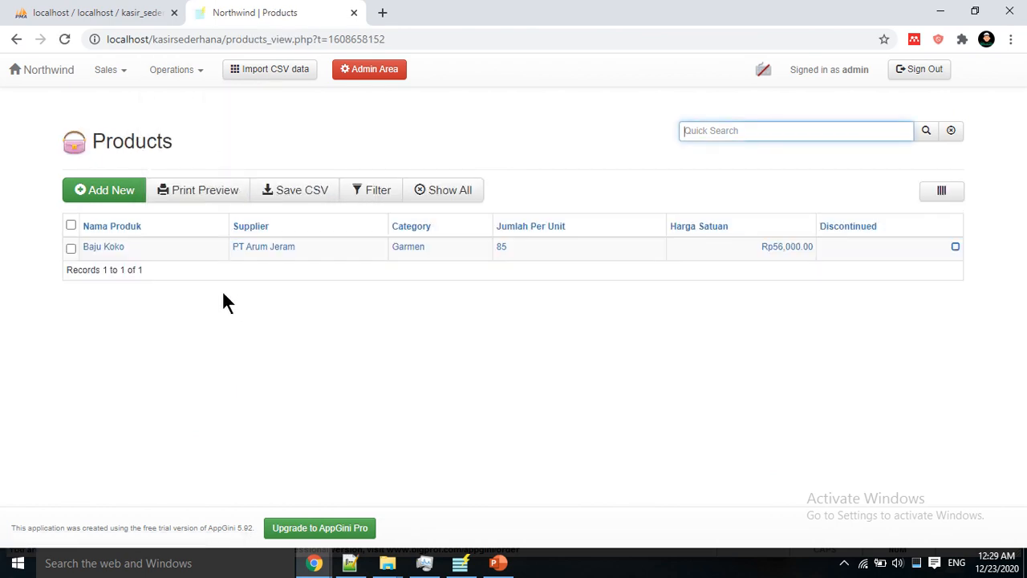
left_click(104, 189)
left_click(312, 305)
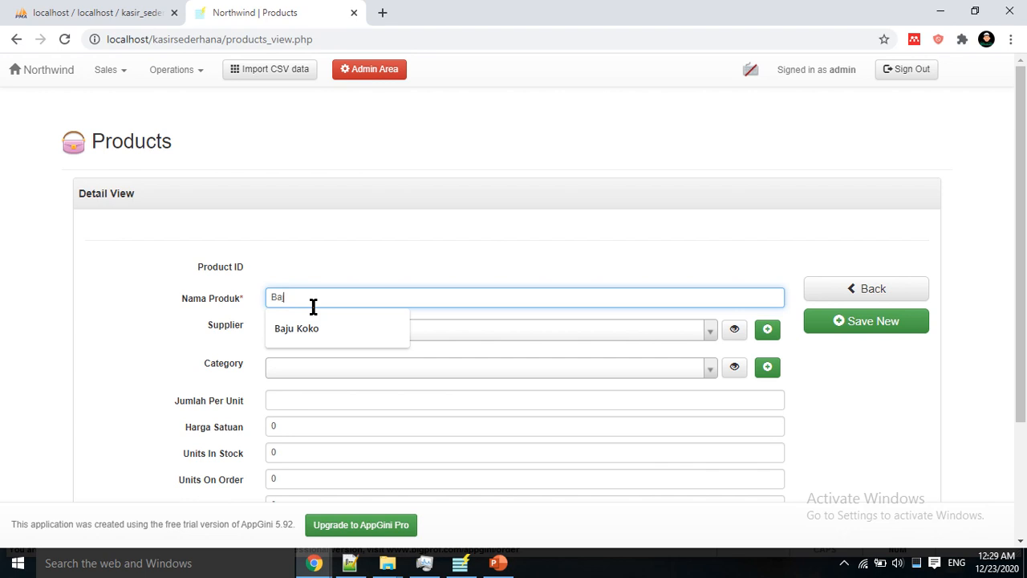
type("Renang")
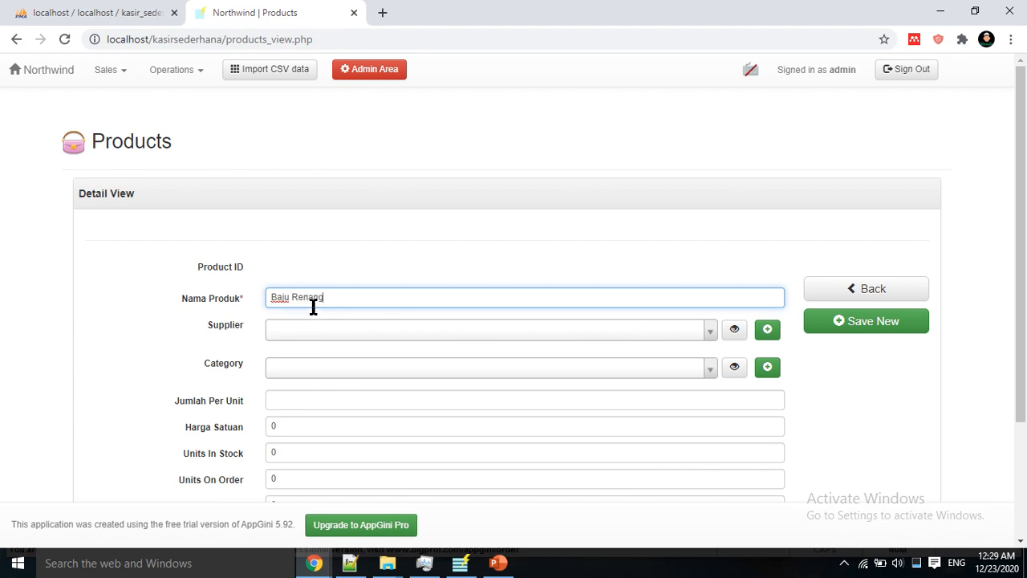
left_click(352, 329)
left_click(319, 372)
left_click(327, 374)
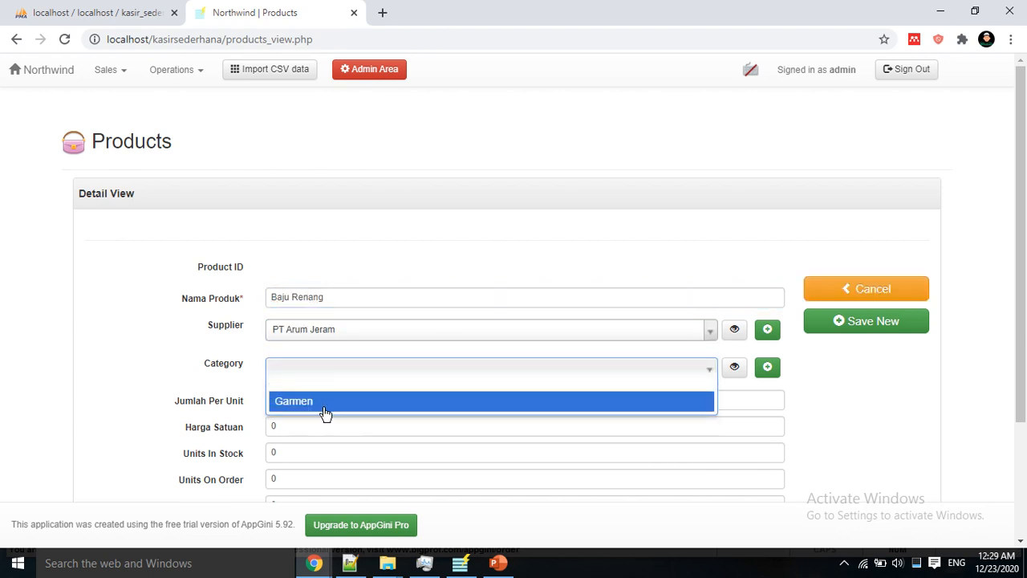
left_click(321, 403)
scroll(329, 404, "down", 2)
left_click(334, 250)
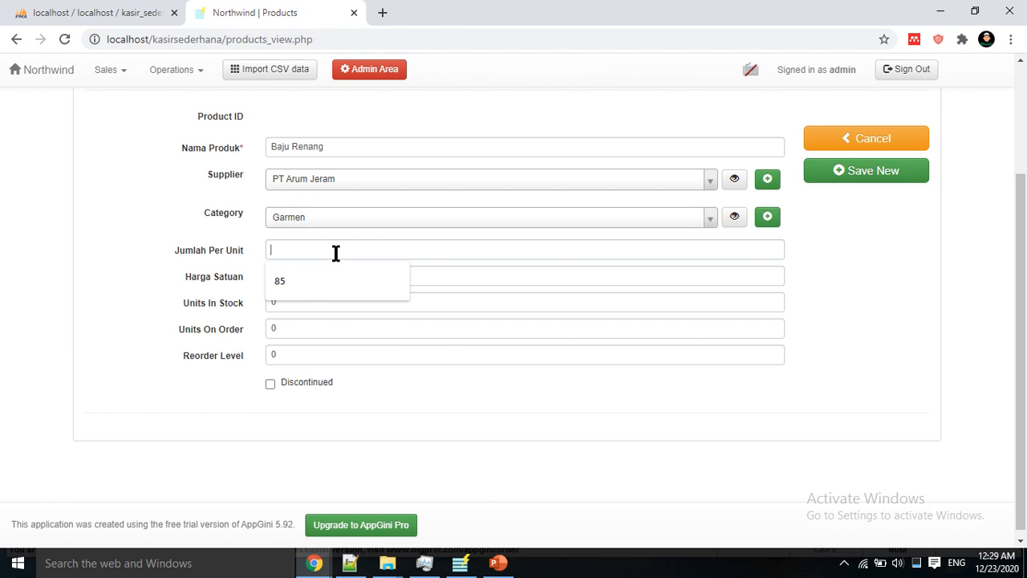
type("6778")
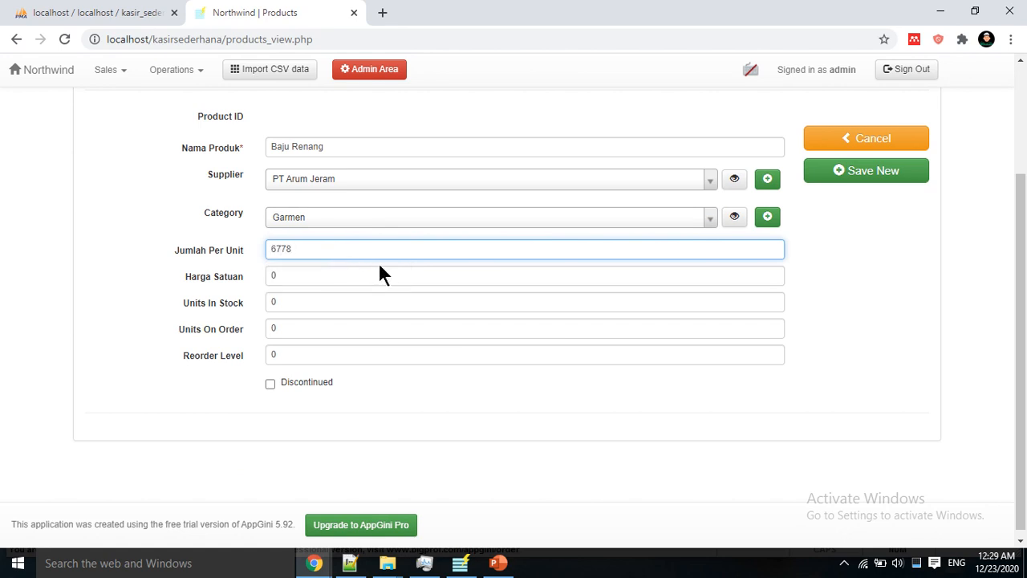
left_click(829, 178)
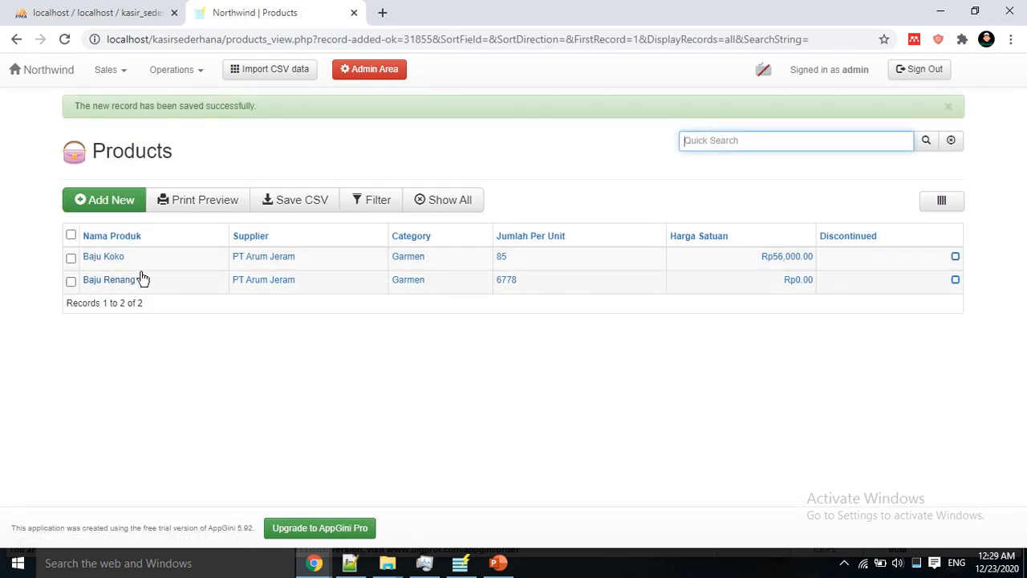
Step: Add product Kaos dalam from PT Arum Jeram, category Garmen, with 56666 per unit
left_click(118, 200)
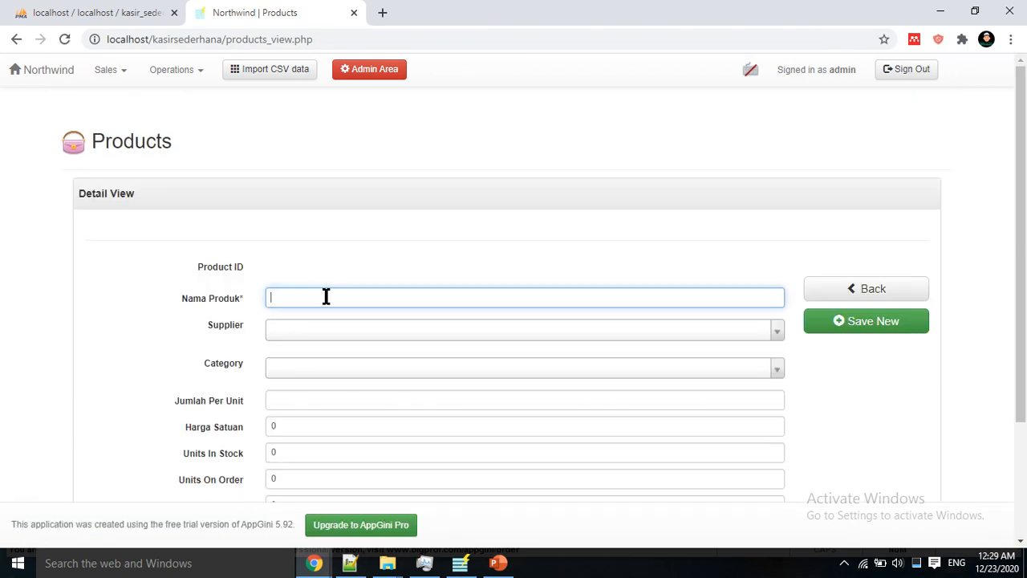
type("baj")
key("BackSpace")
key("BackSpace")
key("BackSpace")
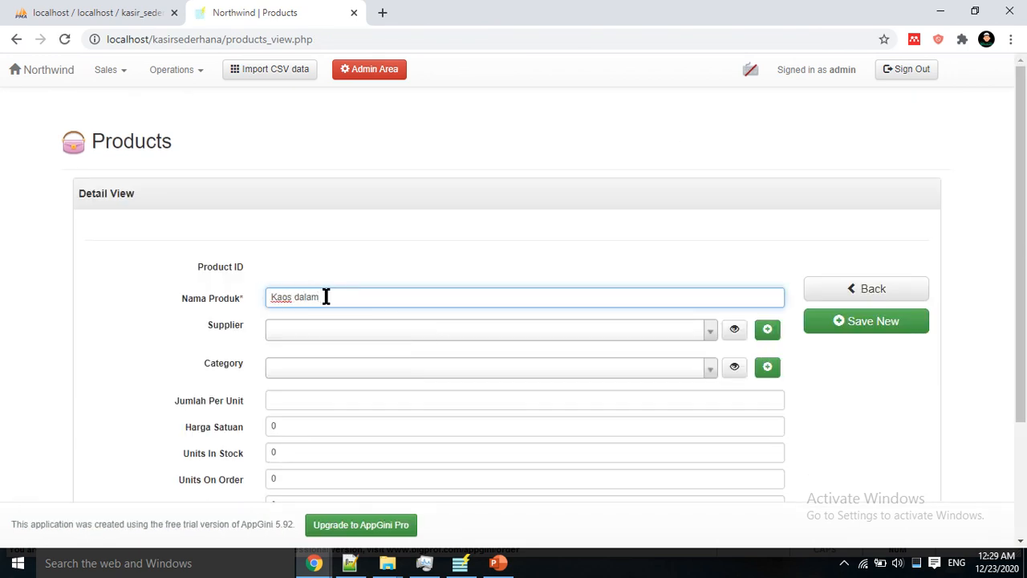
type("Kaos dalam")
left_click(380, 329)
left_click(374, 360)
left_click(371, 369)
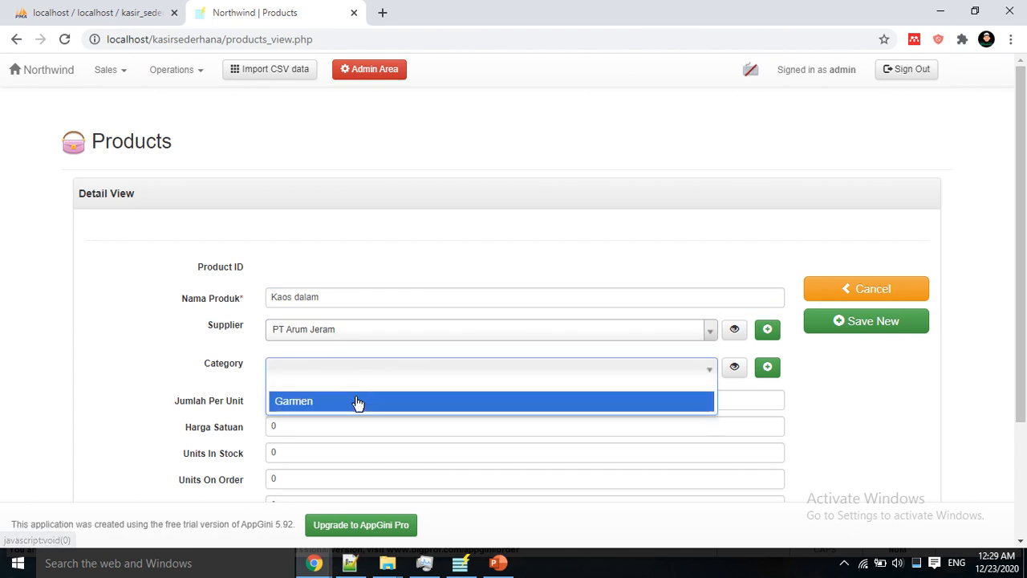
left_click(358, 402)
left_click(592, 406)
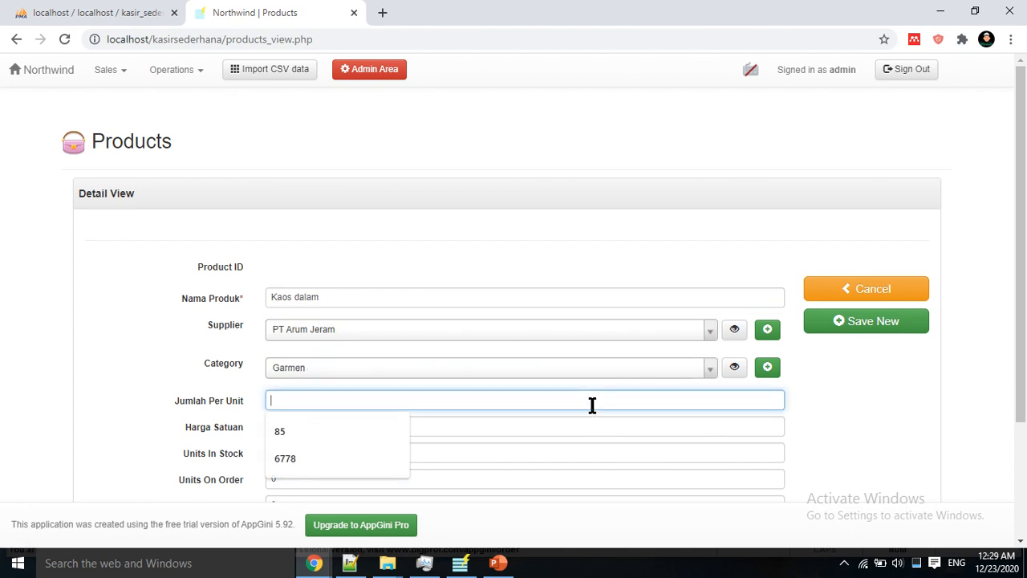
type("56666")
left_click(851, 320)
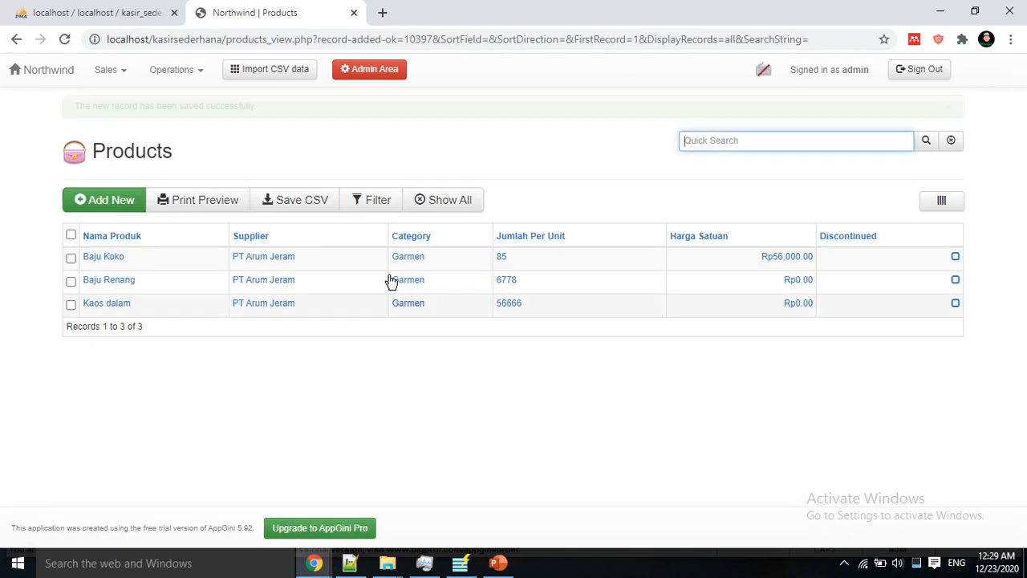
left_click(120, 81)
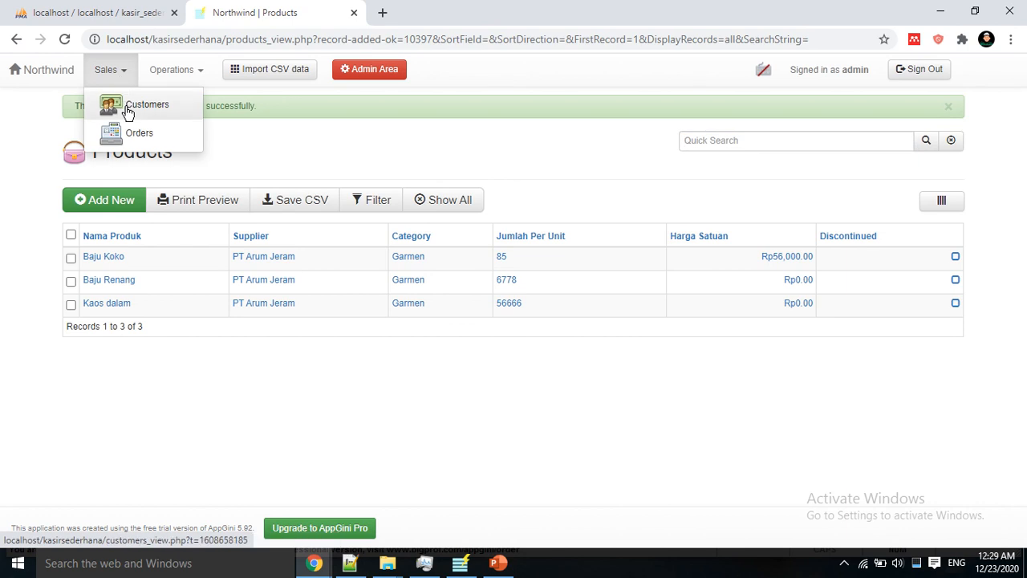
Step: Start a new order for customer Pesantren Al Hidayah with the listed employee assigned
left_click(129, 133)
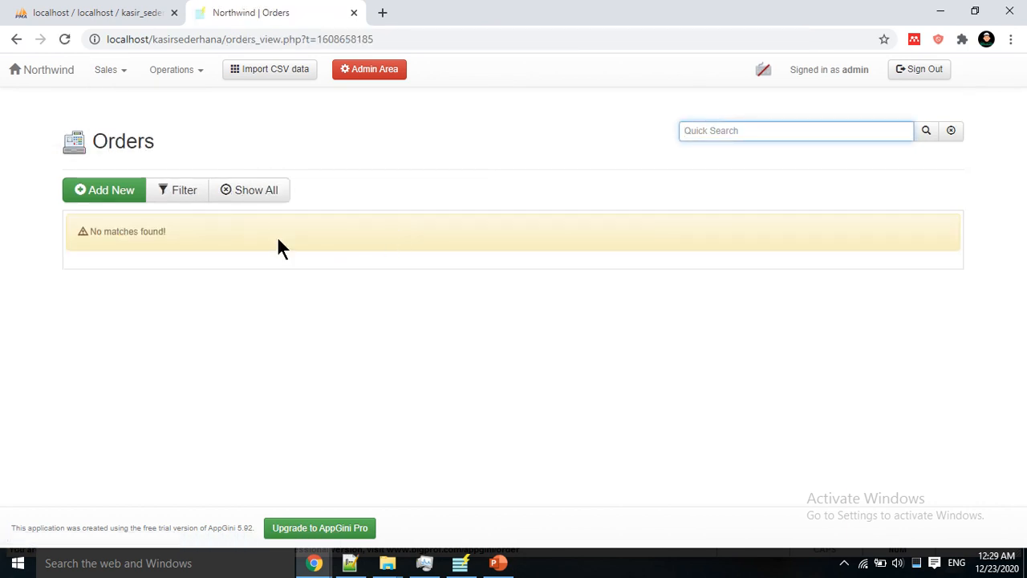
left_click(112, 198)
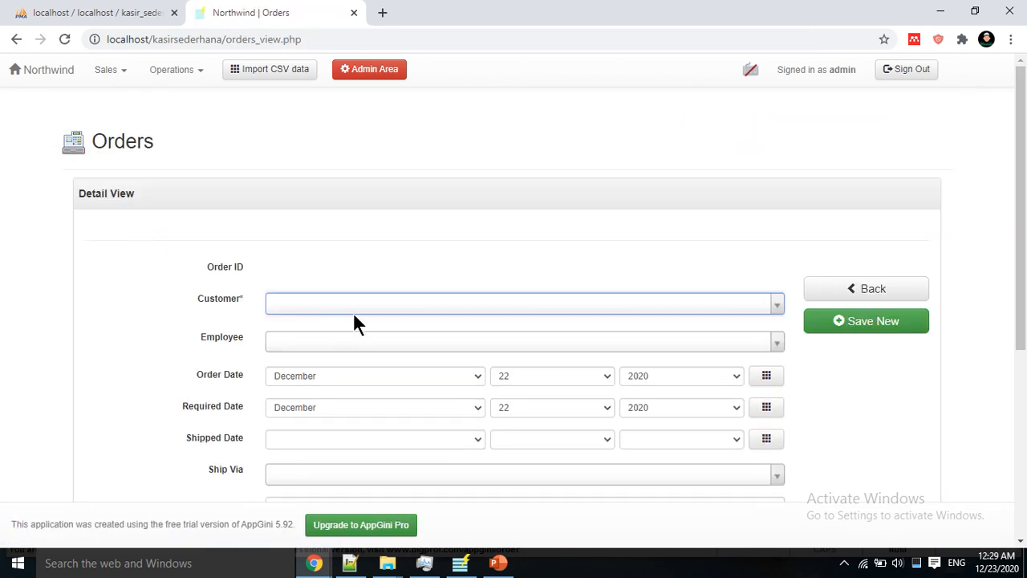
left_click(353, 309)
left_click(359, 330)
left_click(354, 347)
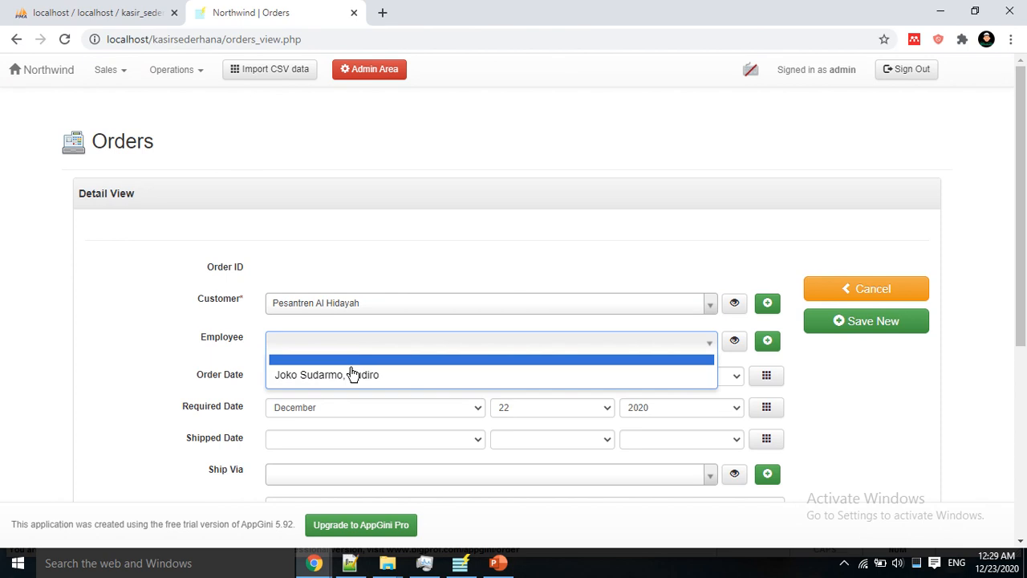
left_click(351, 373)
Step: Set the shipping method to JNE, save the order, and open order 1's details
scroll(454, 408, "down", 1)
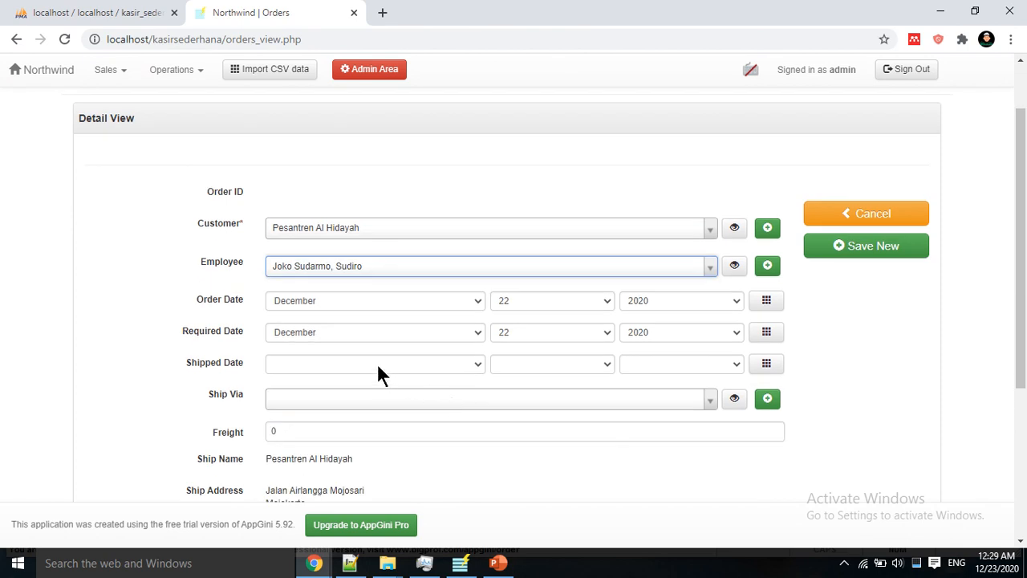
left_click(430, 395)
left_click(417, 436)
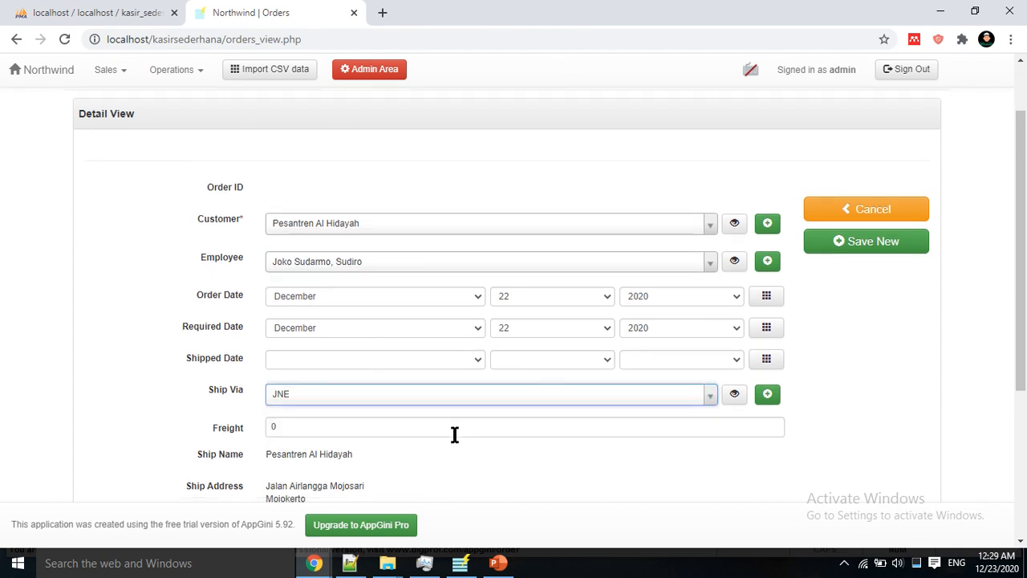
scroll(425, 395, "down", 2)
scroll(374, 360, "down", 2)
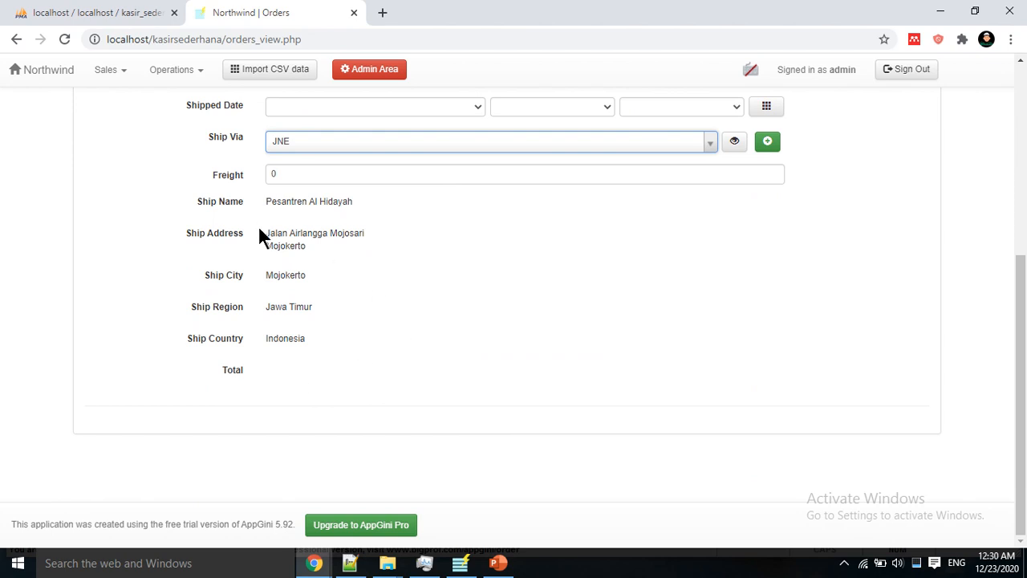
left_click_drag(276, 234, 282, 237)
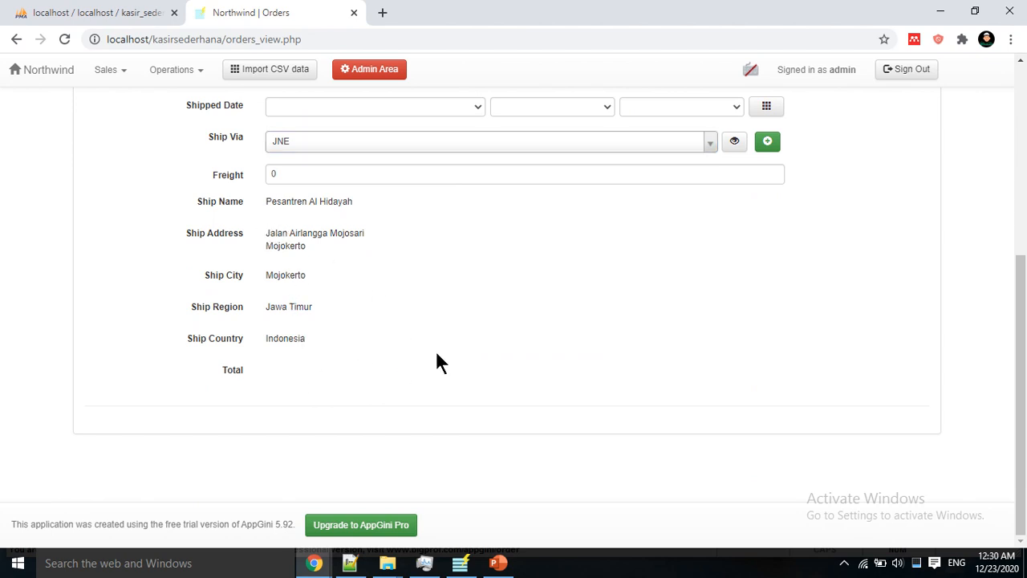
scroll(470, 346, "up", 4)
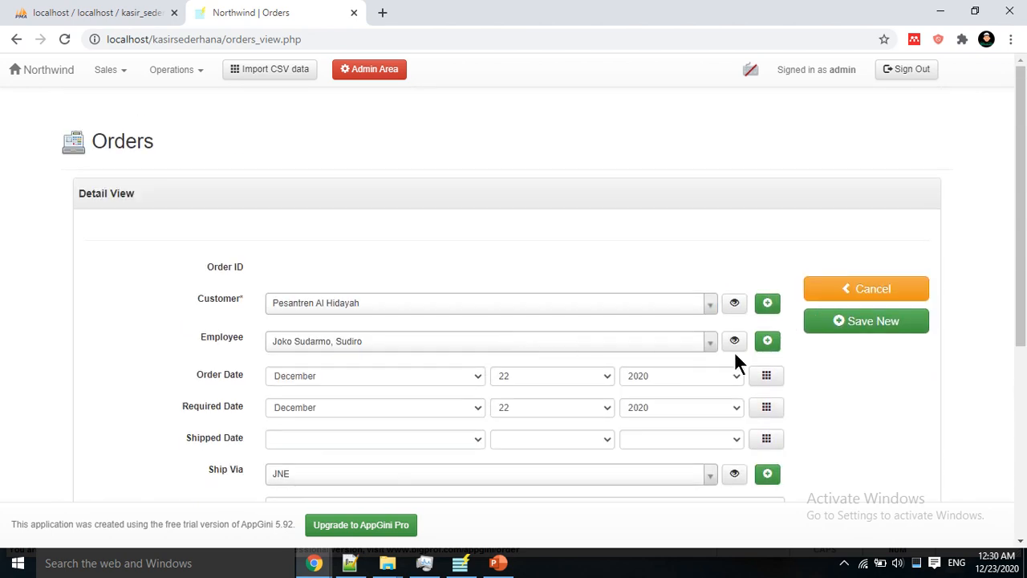
left_click(834, 325)
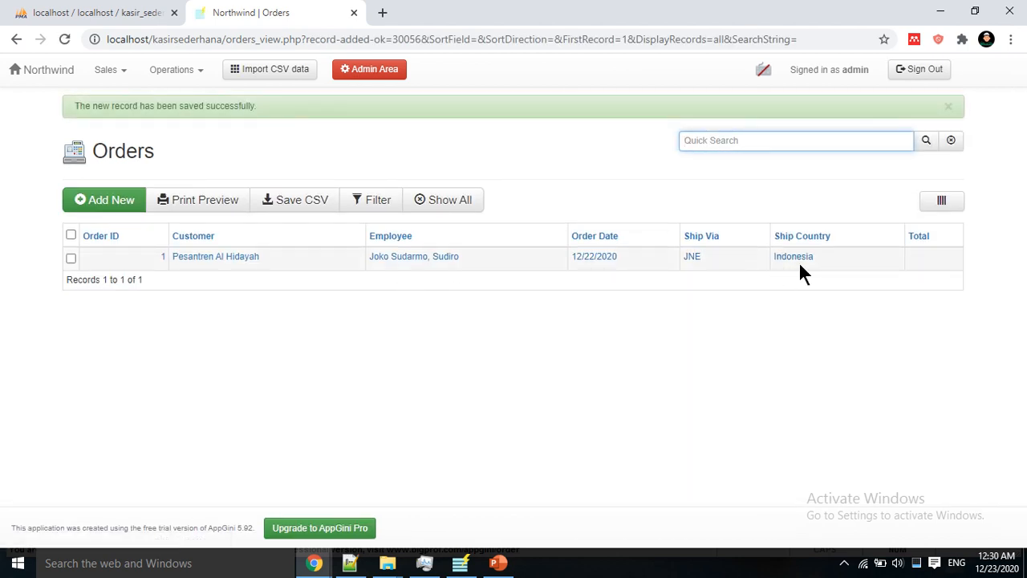
left_click(604, 259)
Step: Start an order 1 item with product Baju Renang, focus Harga Satuan, then switch to AppGini
scroll(449, 253, "down", 6)
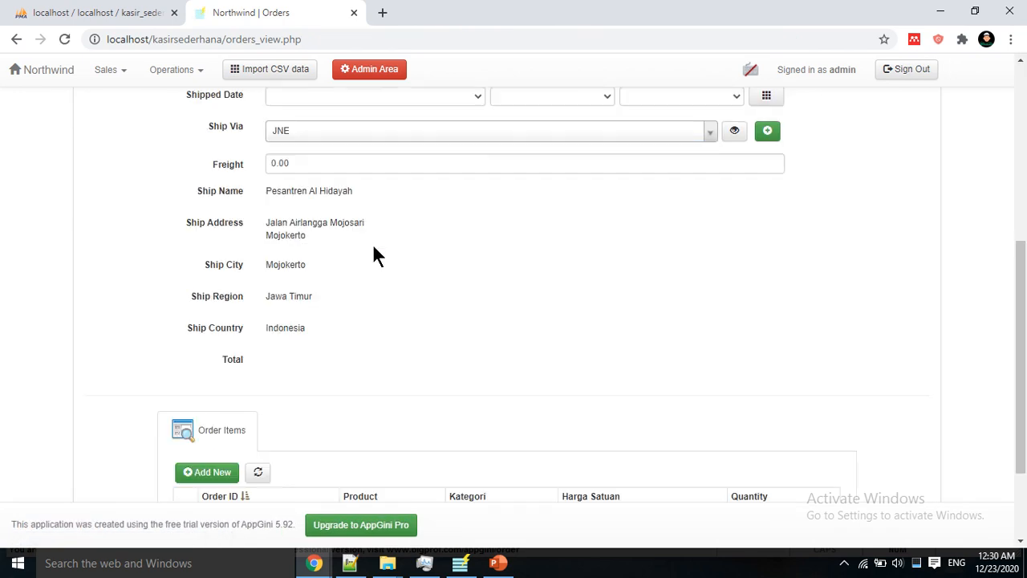
left_click(195, 343)
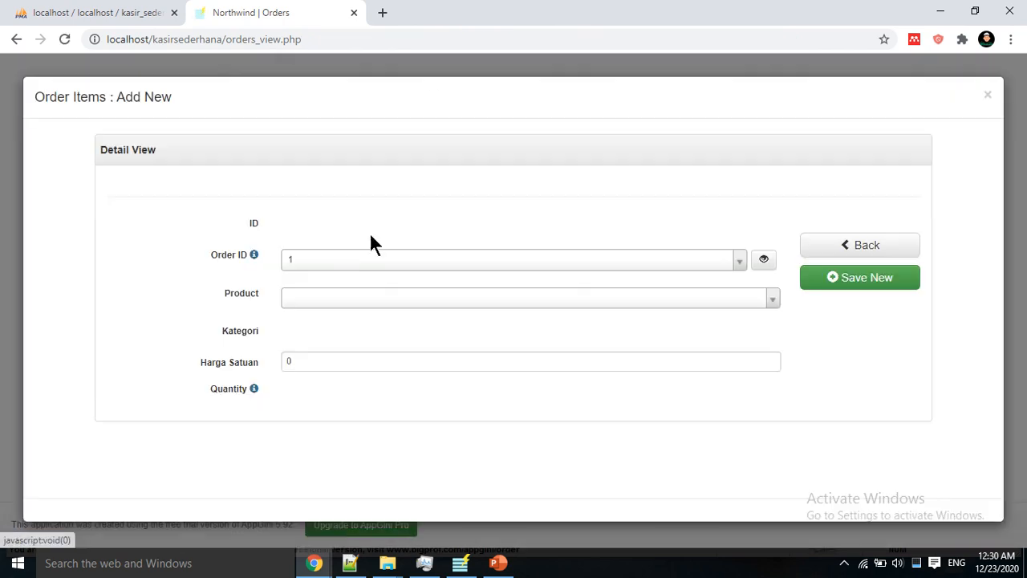
left_click(362, 300)
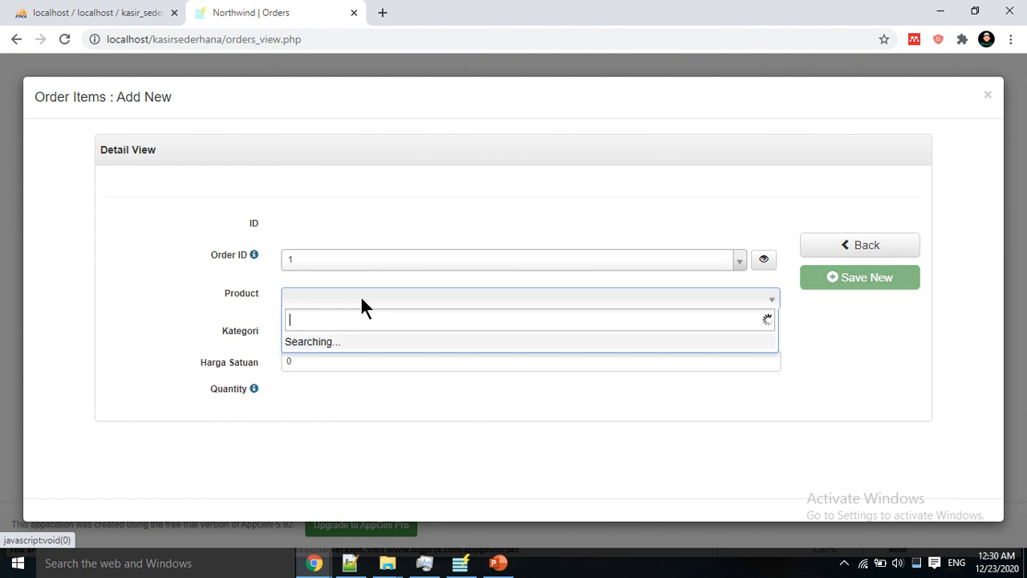
left_click(356, 351)
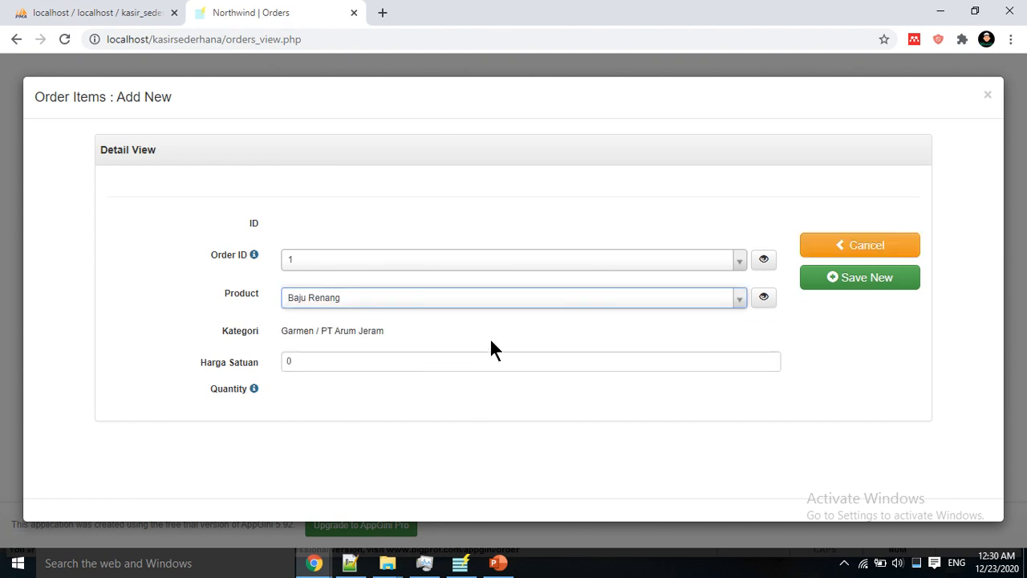
left_click(390, 361)
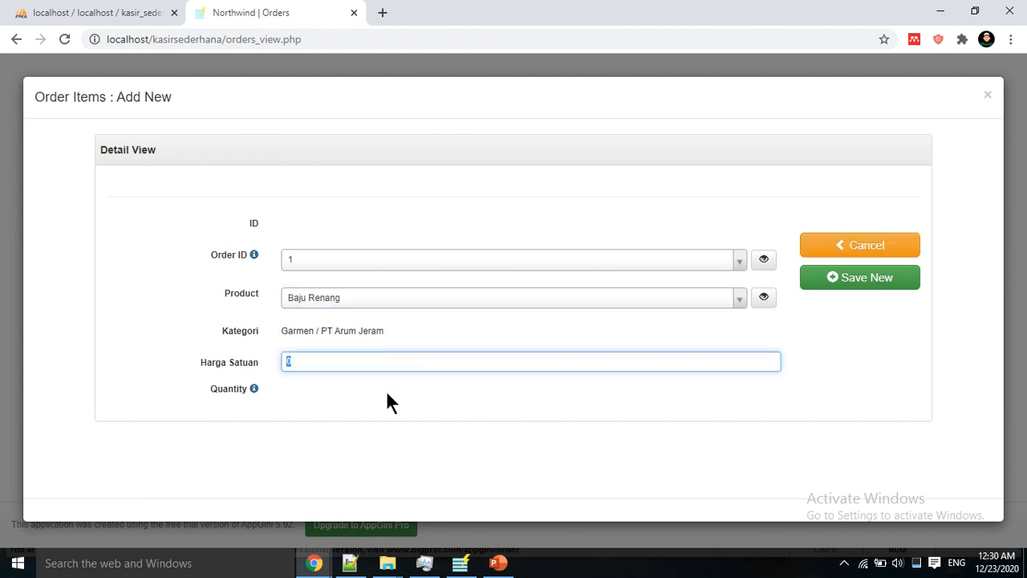
left_click(252, 390)
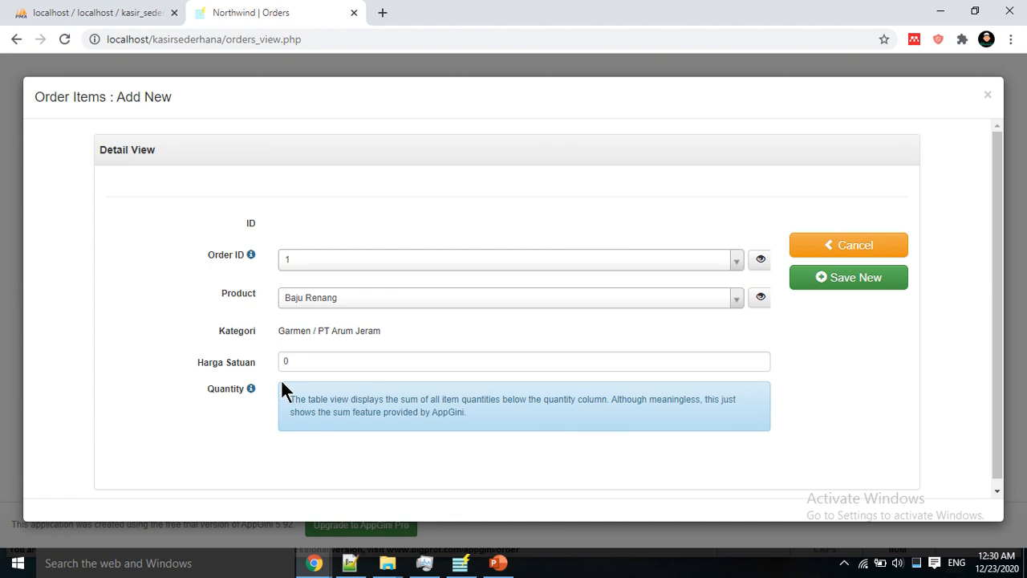
left_click(321, 362)
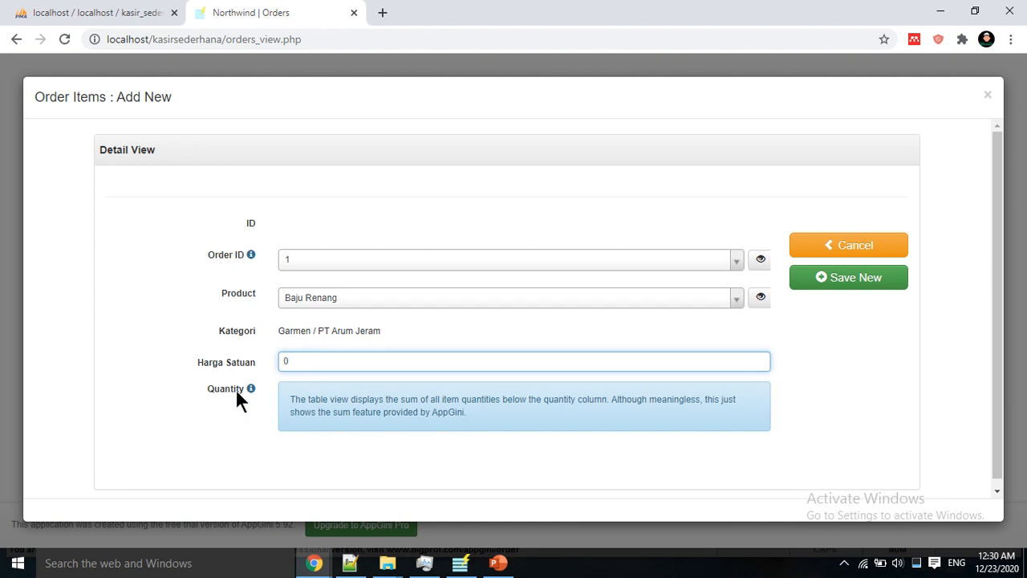
left_click(457, 562)
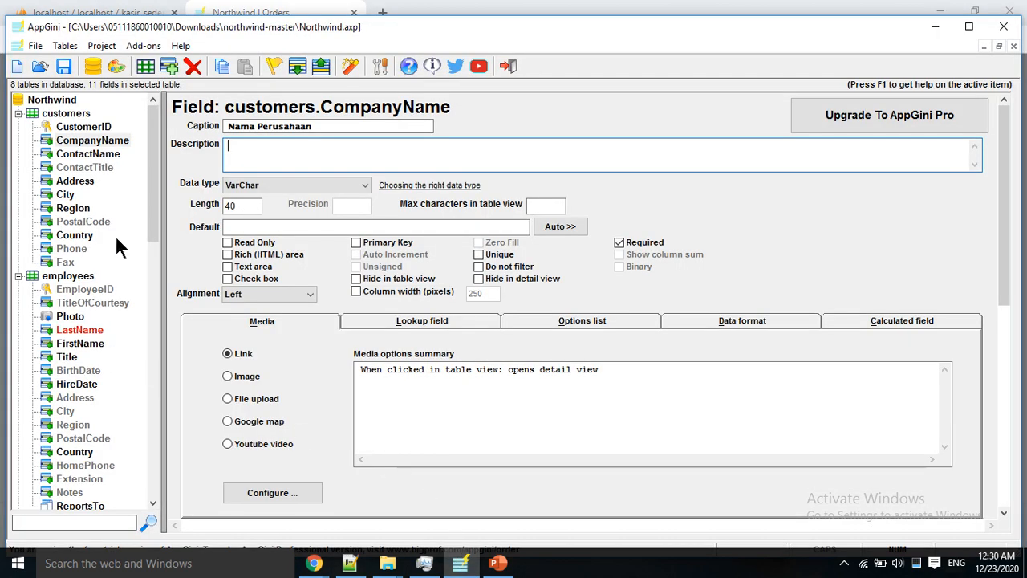
Step: Inspect the order_details Jumlah field and the orders Total calculated field
left_click_drag(155, 221, 164, 395)
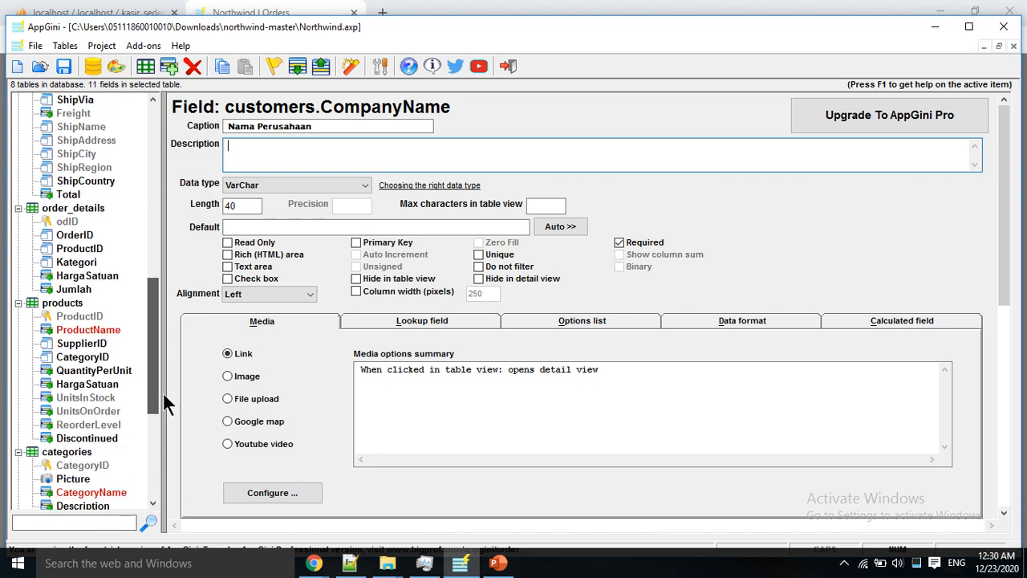
left_click(80, 289)
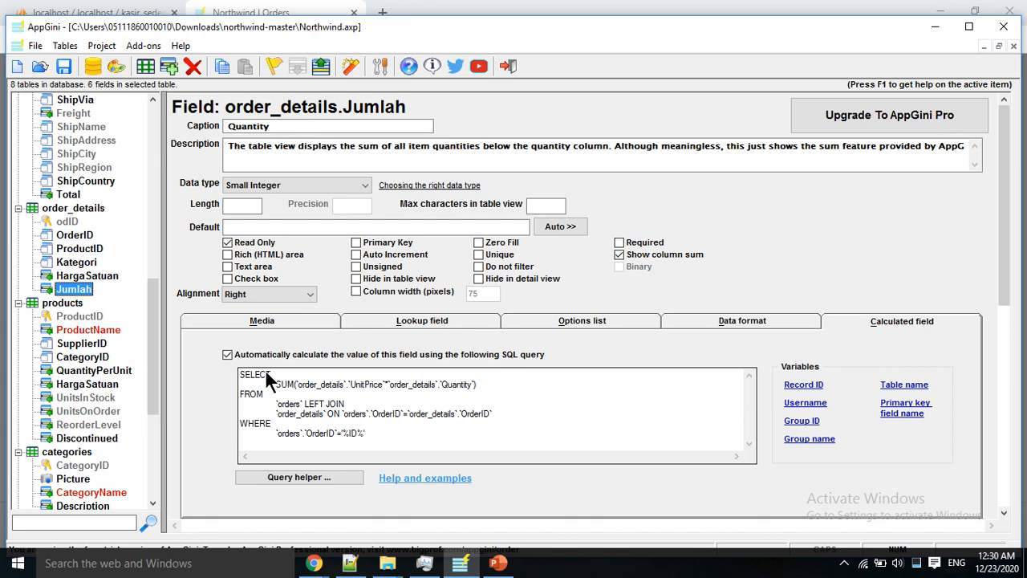
left_click_drag(161, 329, 152, 293)
left_click(78, 318)
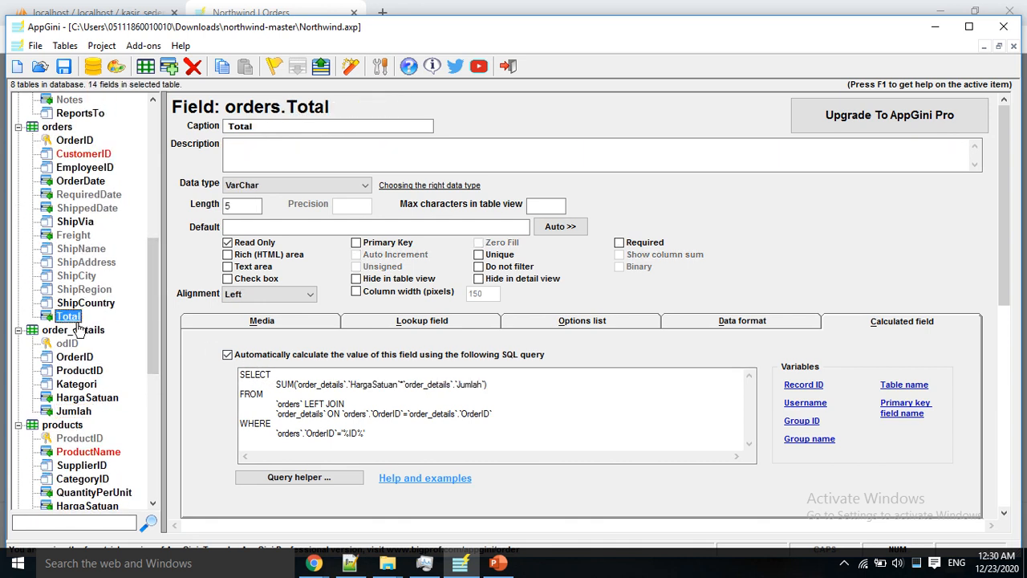
Step: Delete Jumlah's calculated SQL query and turn off automatic calculation
left_click(74, 411)
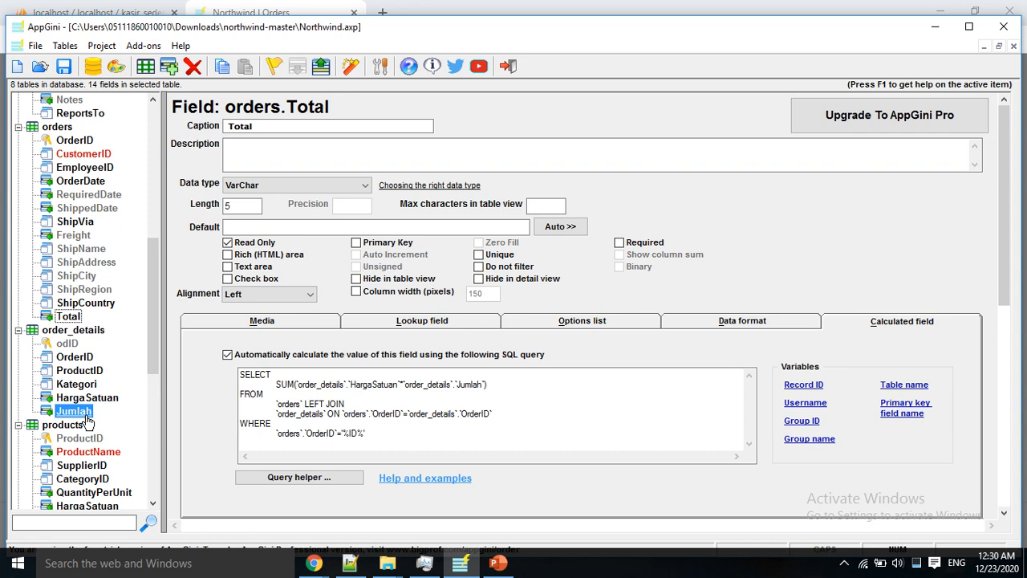
left_click(367, 433)
key("ctrl+a")
key("Delete")
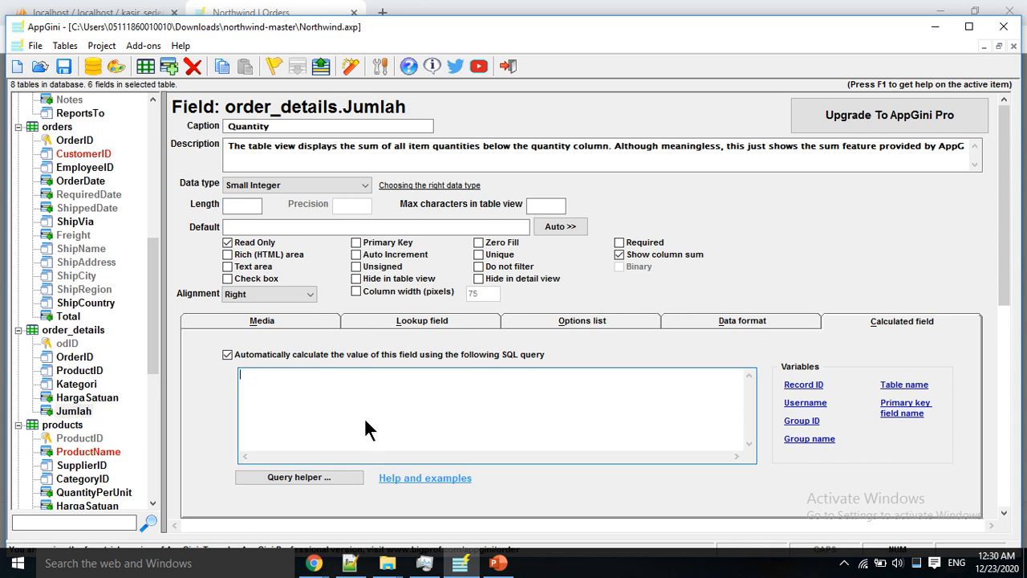
left_click(228, 355)
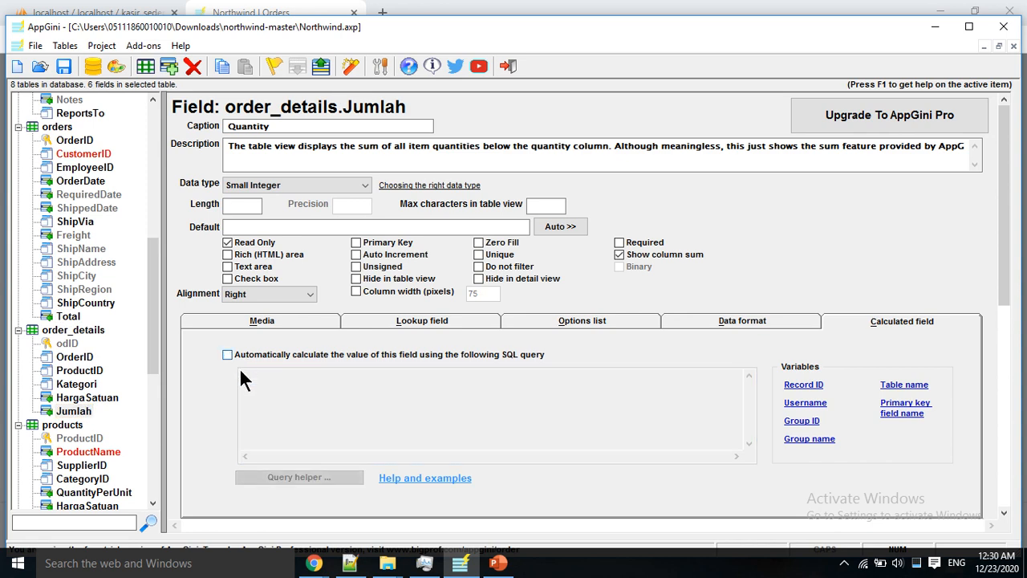
Step: Review the orders Total and order_details Jumlah settings, then launch PHP application generation
left_click(80, 318)
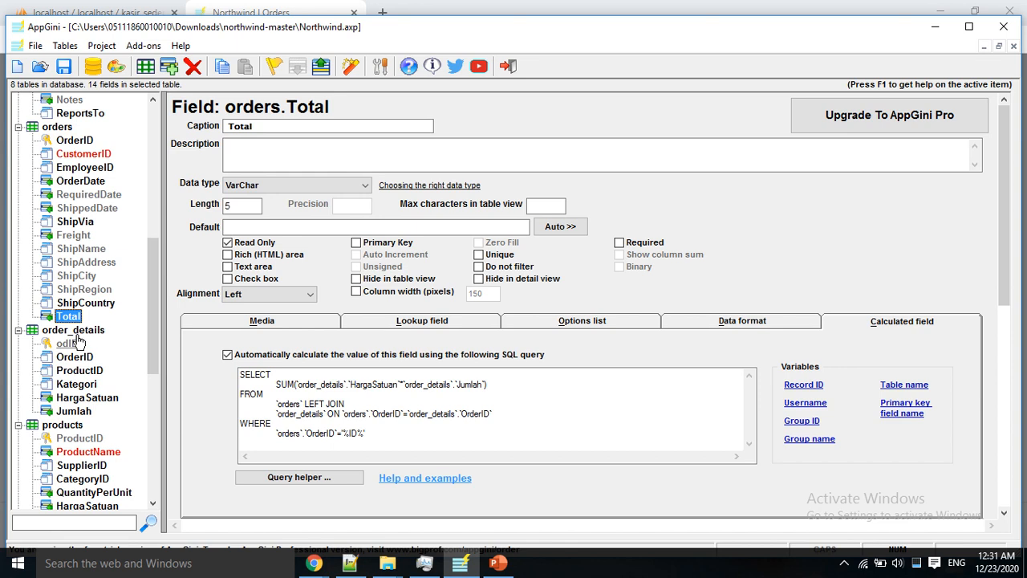
left_click(76, 329)
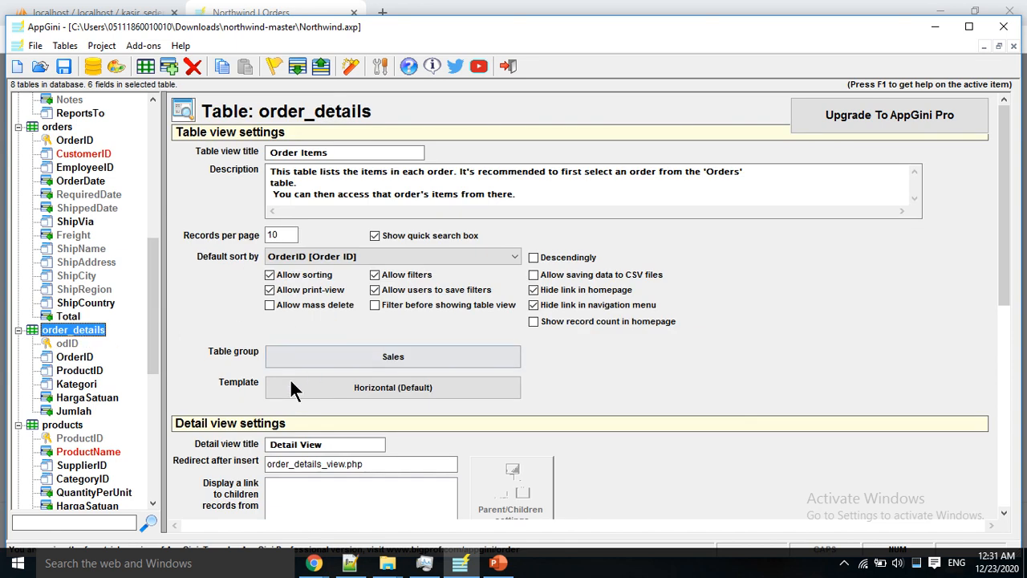
left_click(73, 411)
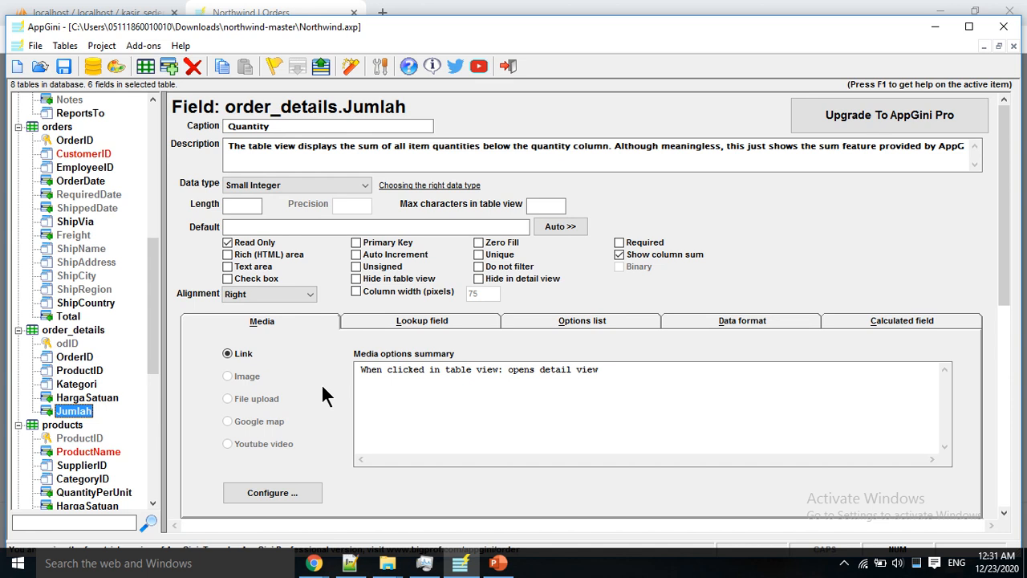
left_click(68, 316)
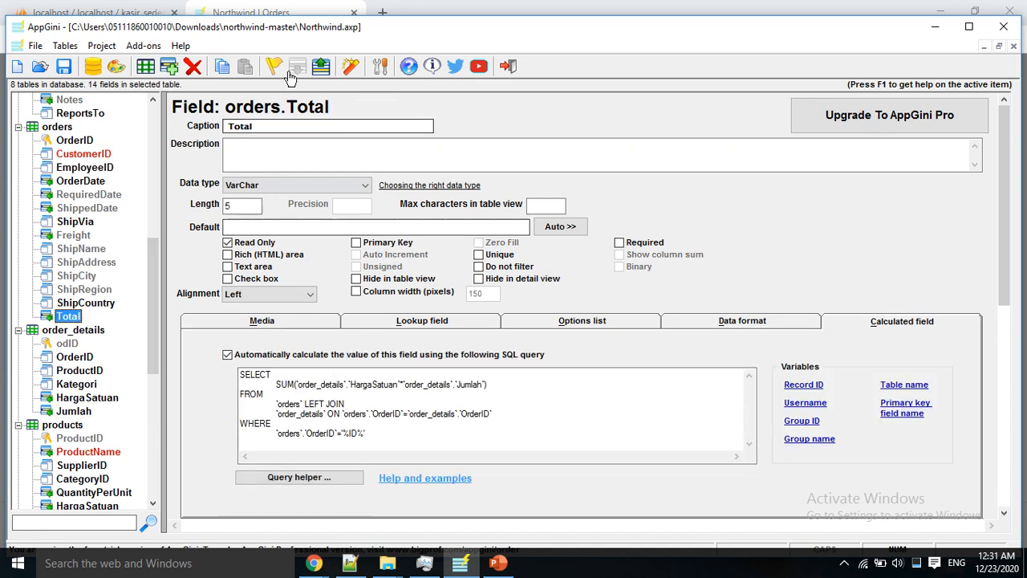
left_click(351, 66)
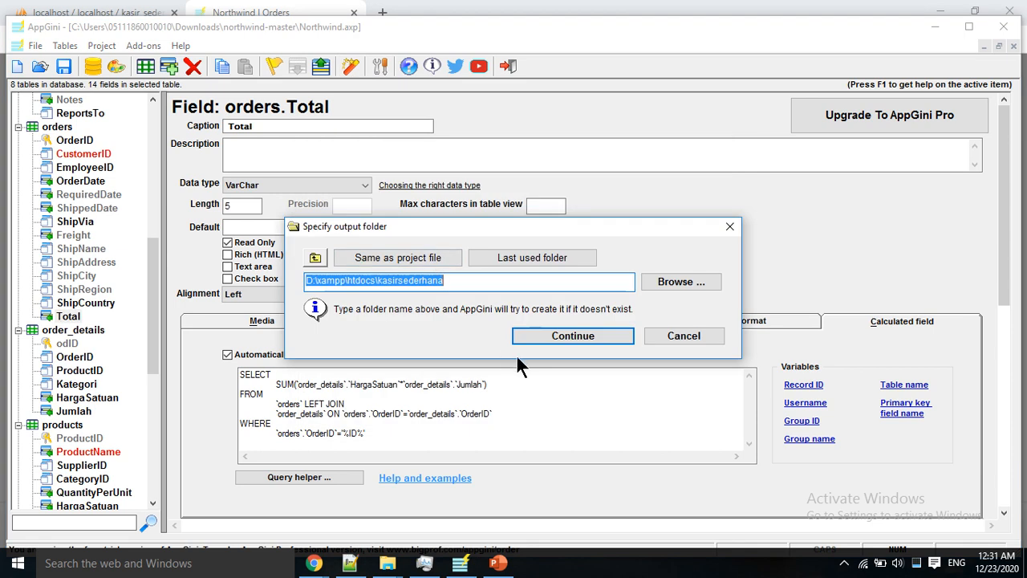
Step: Regenerate the app into D:\xampp\htdocs\kasirsederhana, overwriting existing files, and close the status window
left_click(556, 331)
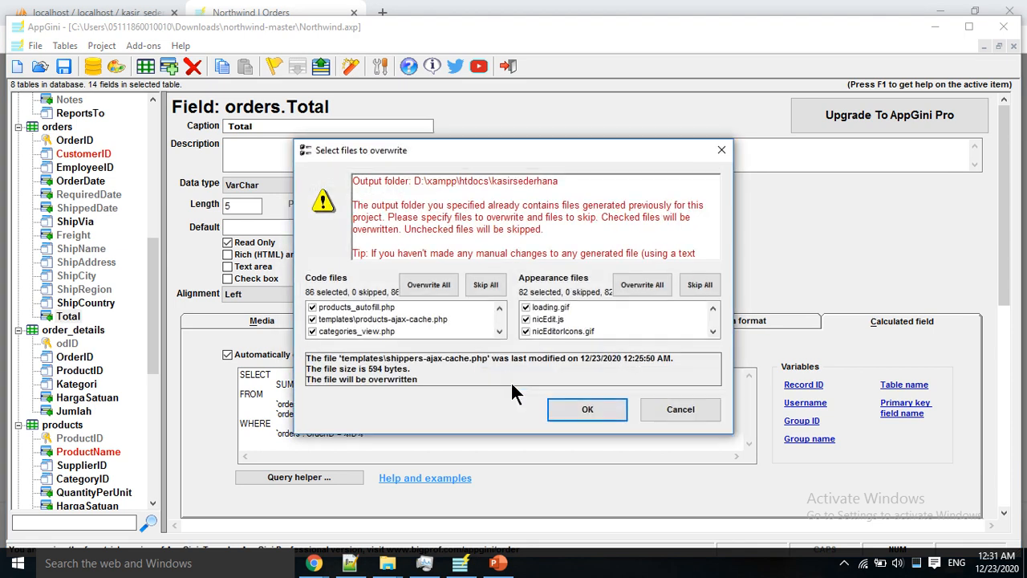
left_click(585, 411)
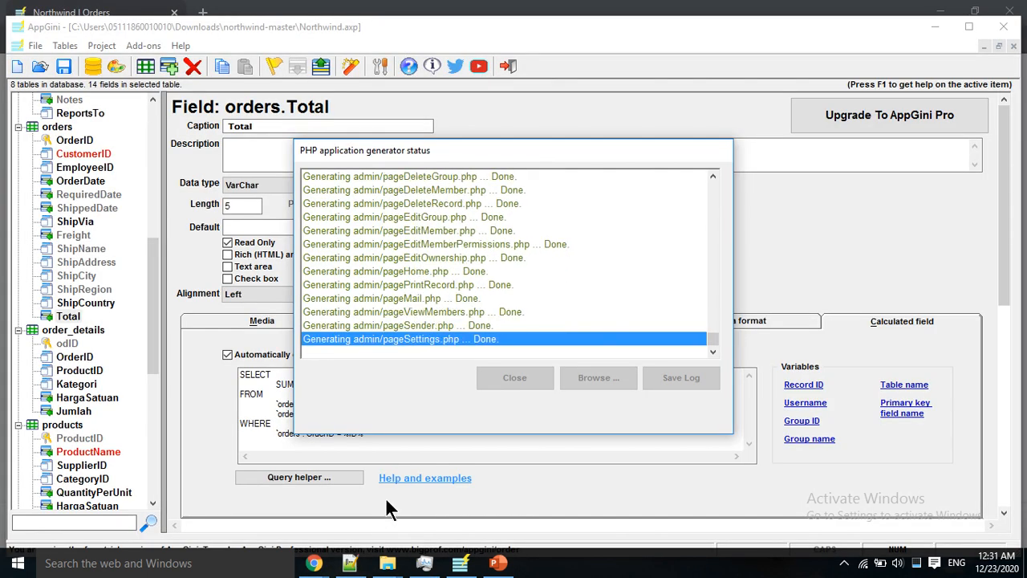
mouse_move(314, 562)
left_click(251, 514)
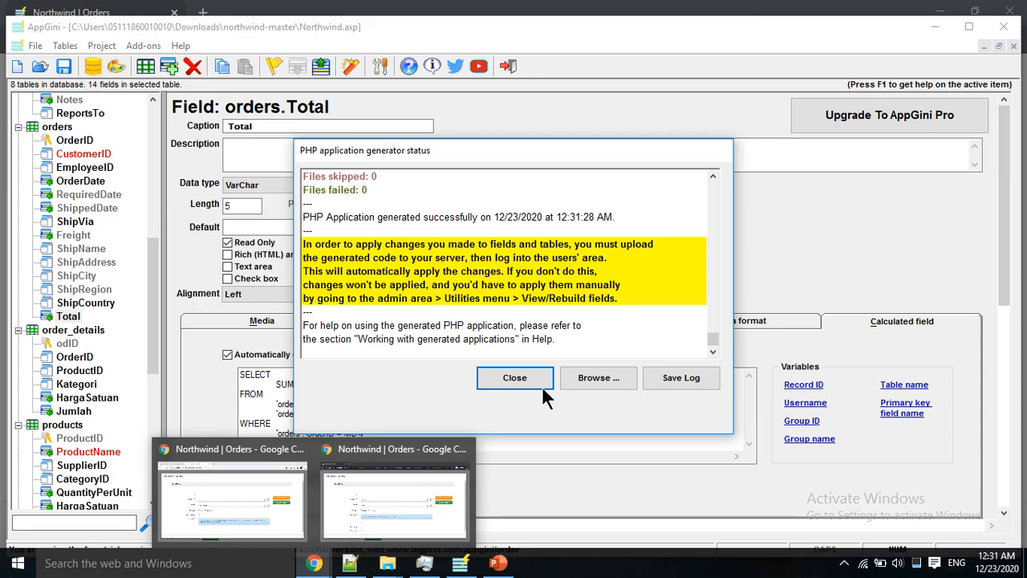
left_click(528, 375)
Step: Close the order item form and reload the order page, confirming the resubmission
mouse_move(315, 563)
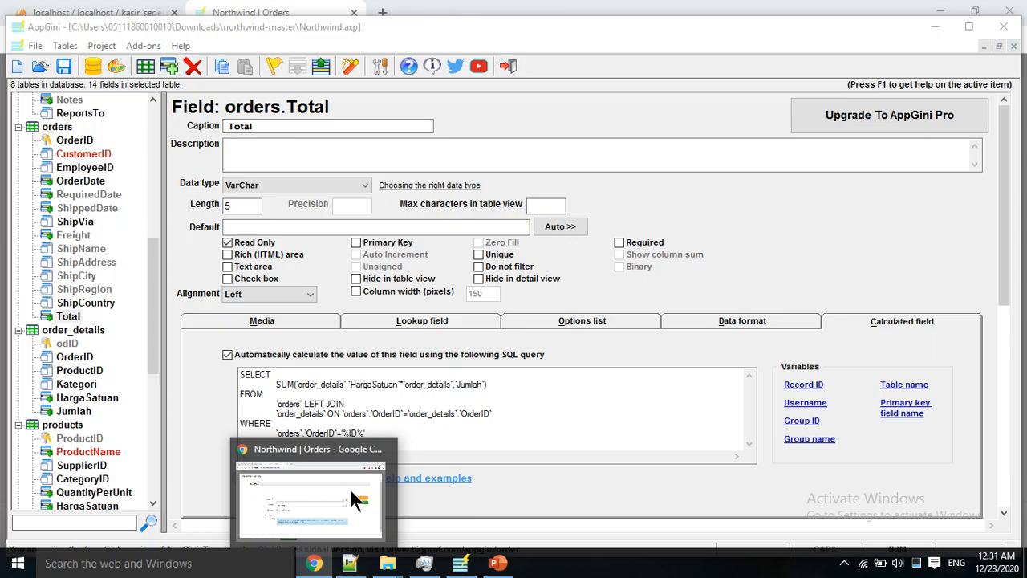
left_click(325, 496)
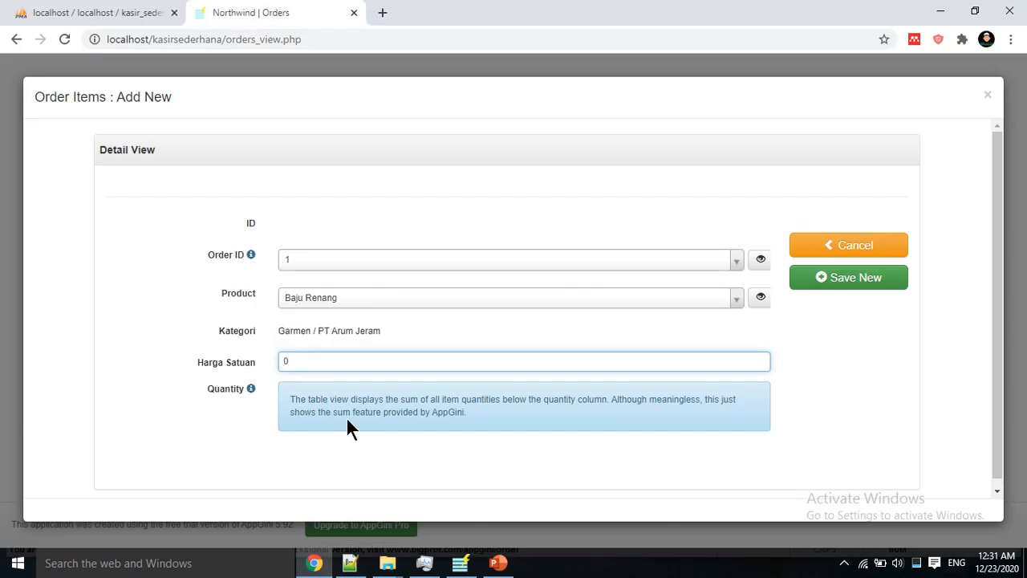
left_click(830, 250)
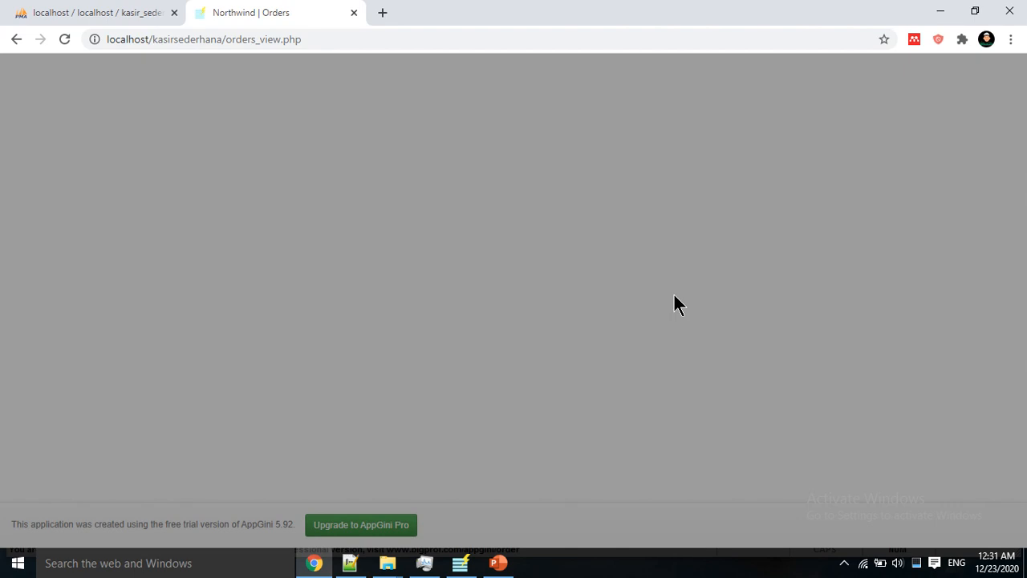
left_click(217, 344)
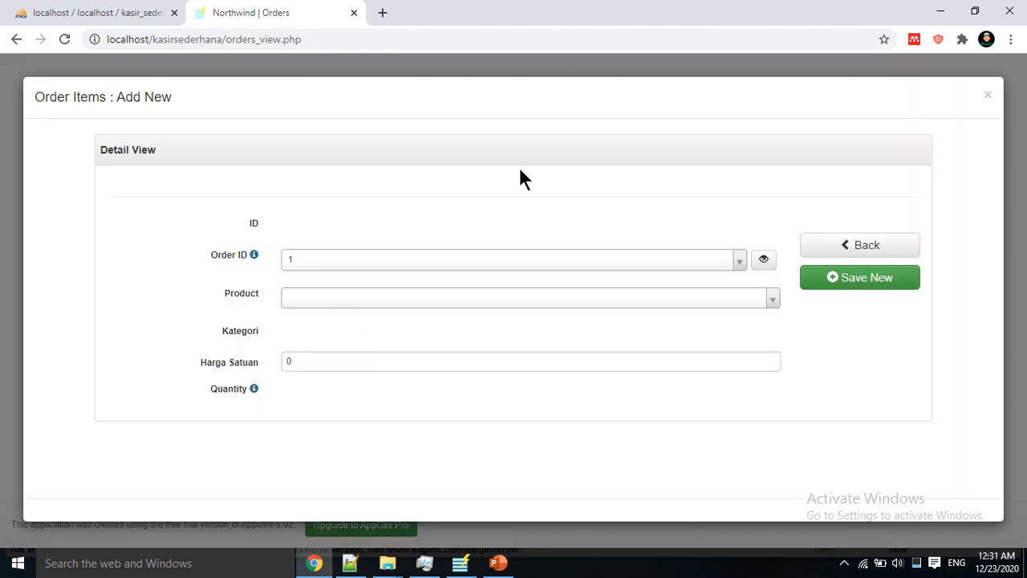
left_click(64, 39)
left_click(569, 152)
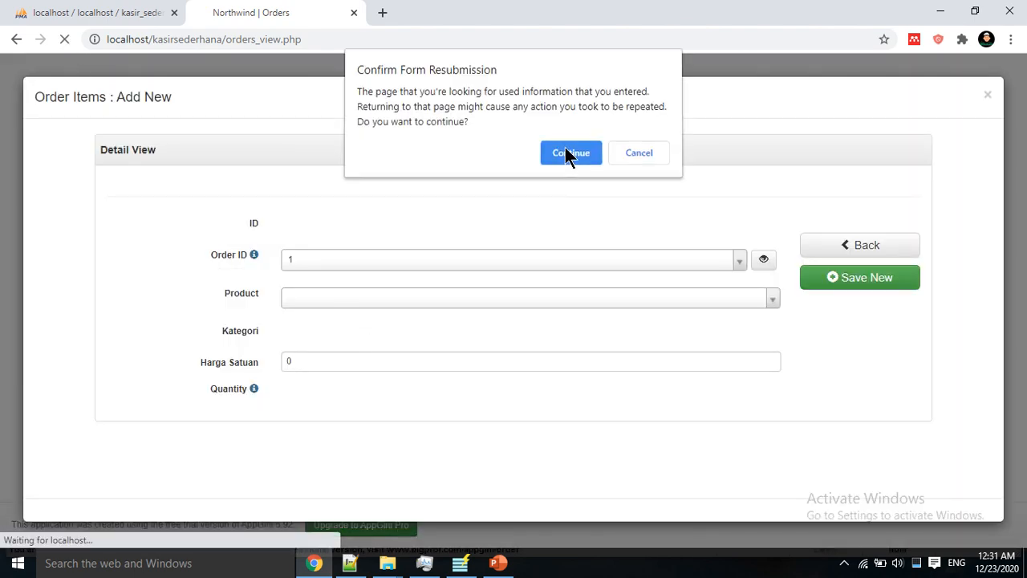
Step: Start a new order item with product Baju Renang, focus Harga Satuan, and return to AppGini
scroll(382, 301, "down", 6)
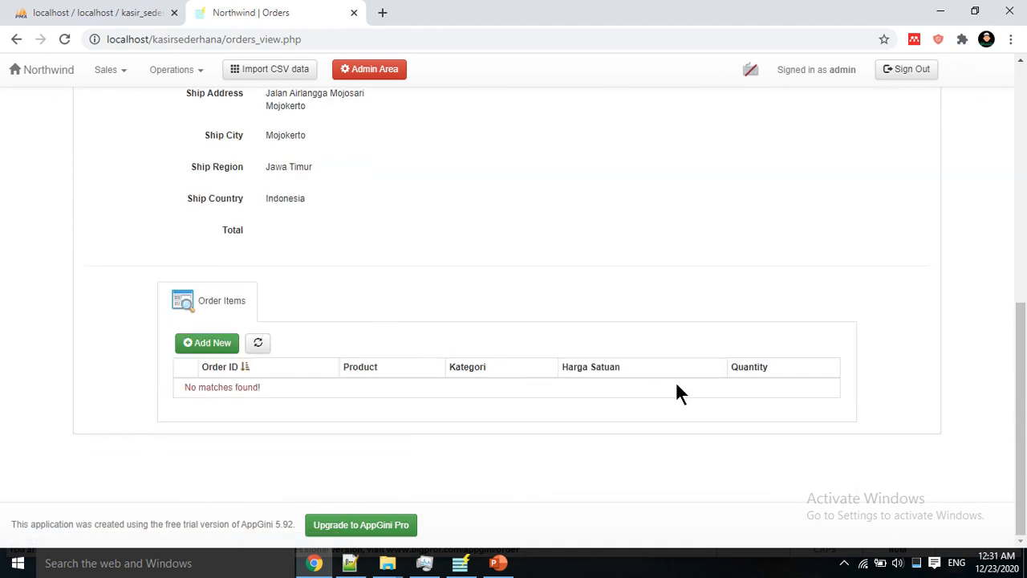
scroll(767, 381, "down", 4)
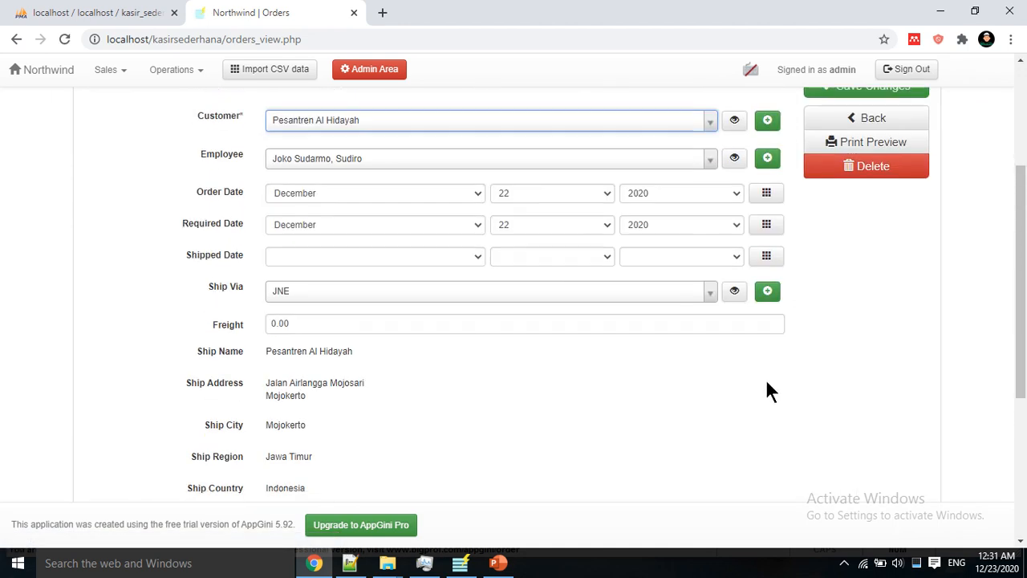
left_click(228, 345)
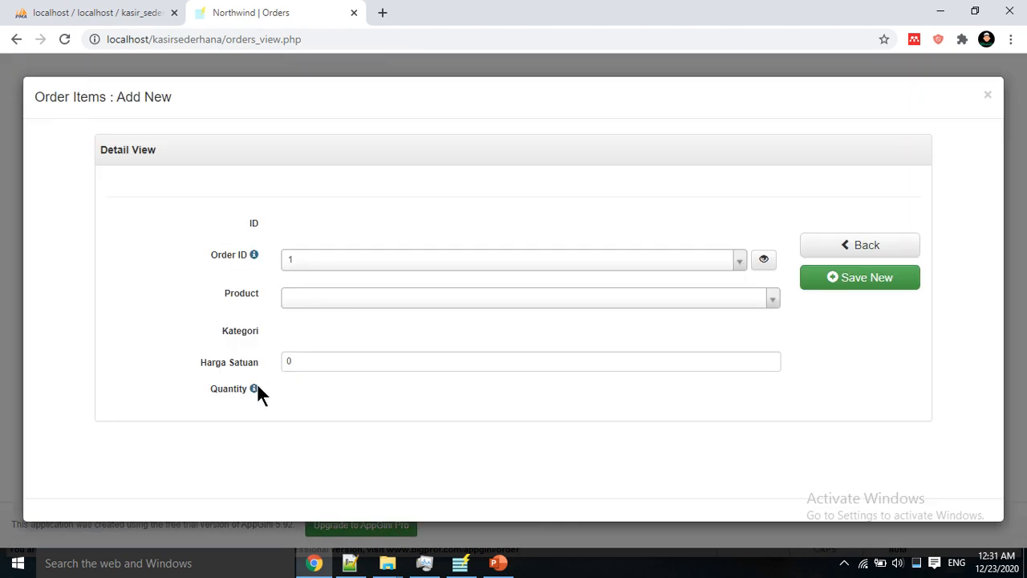
left_click(315, 300)
left_click(321, 351)
left_click(313, 360)
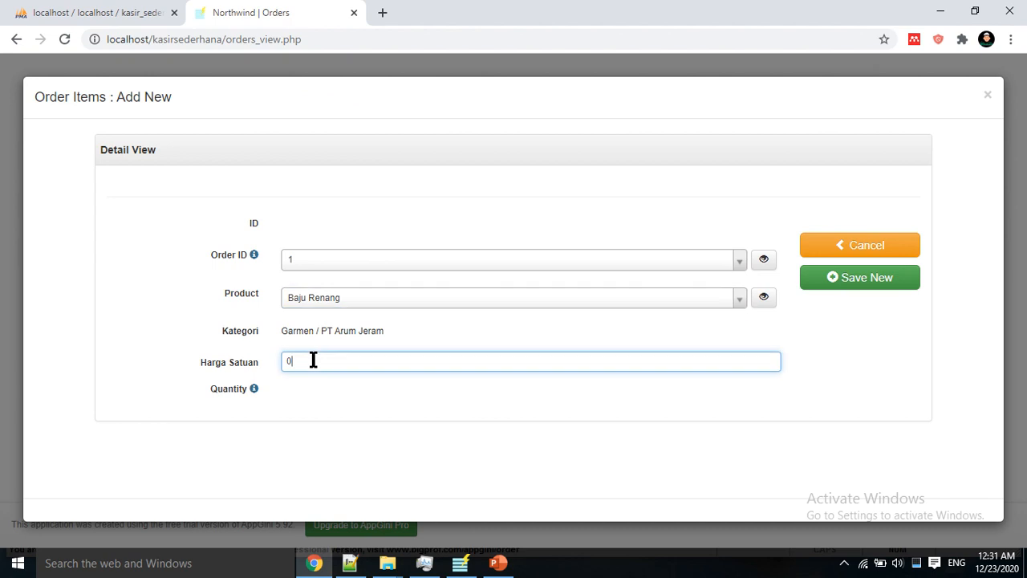
left_click(461, 562)
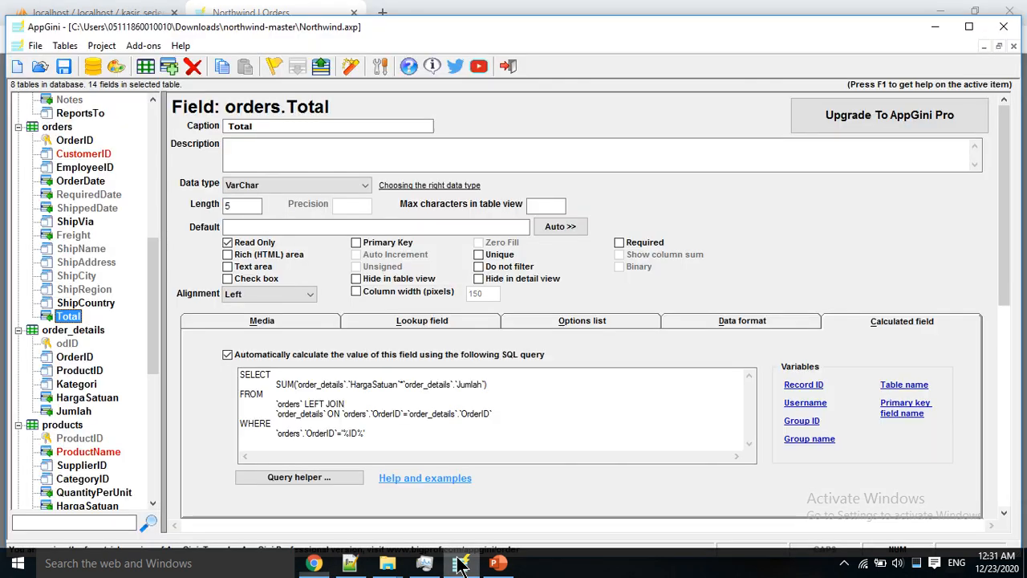
Step: Make order_details Jumlah editable (not Read Only) and regenerate the app, overwriting files
left_click(74, 411)
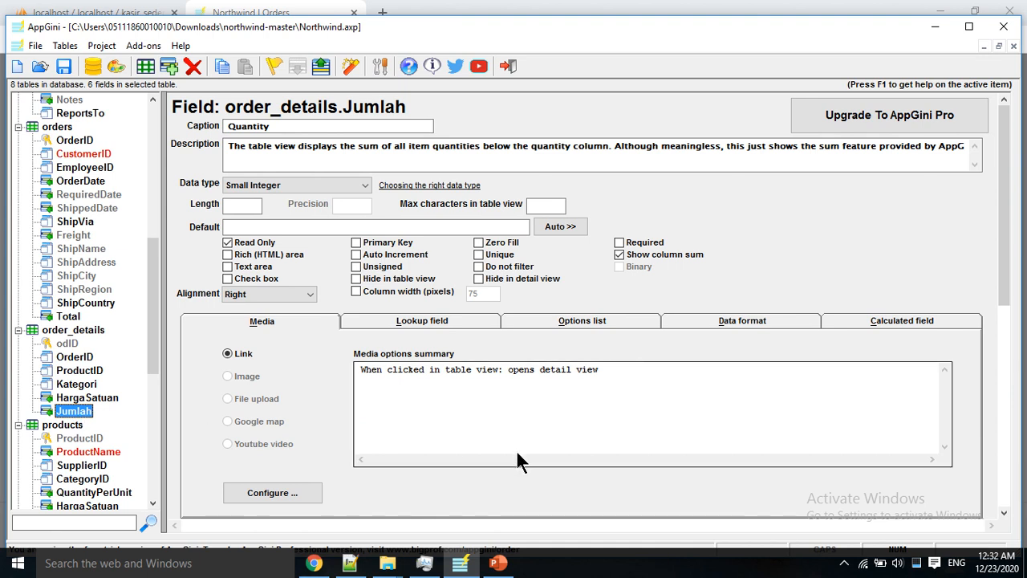
left_click(242, 243)
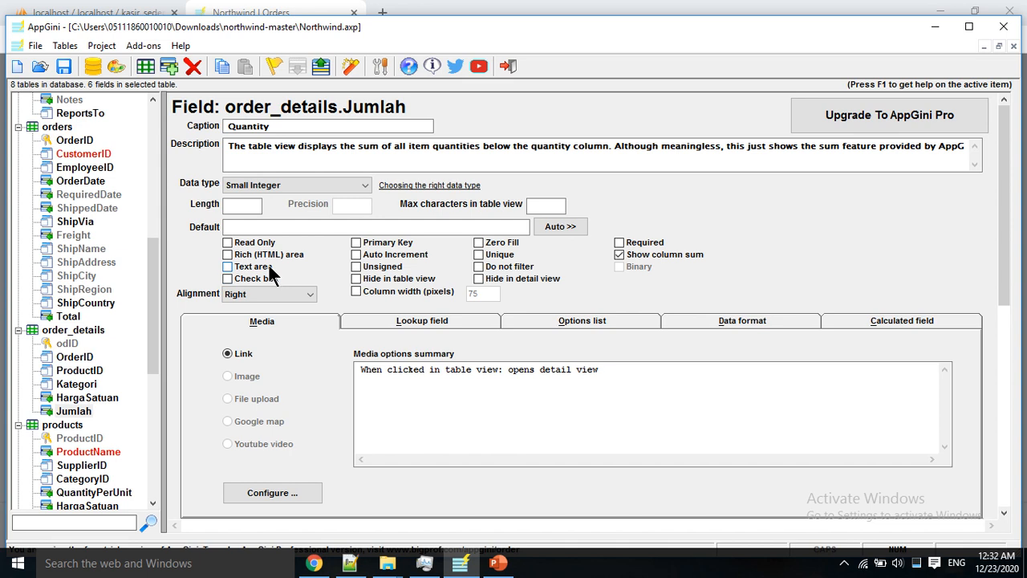
left_click(350, 66)
left_click(556, 337)
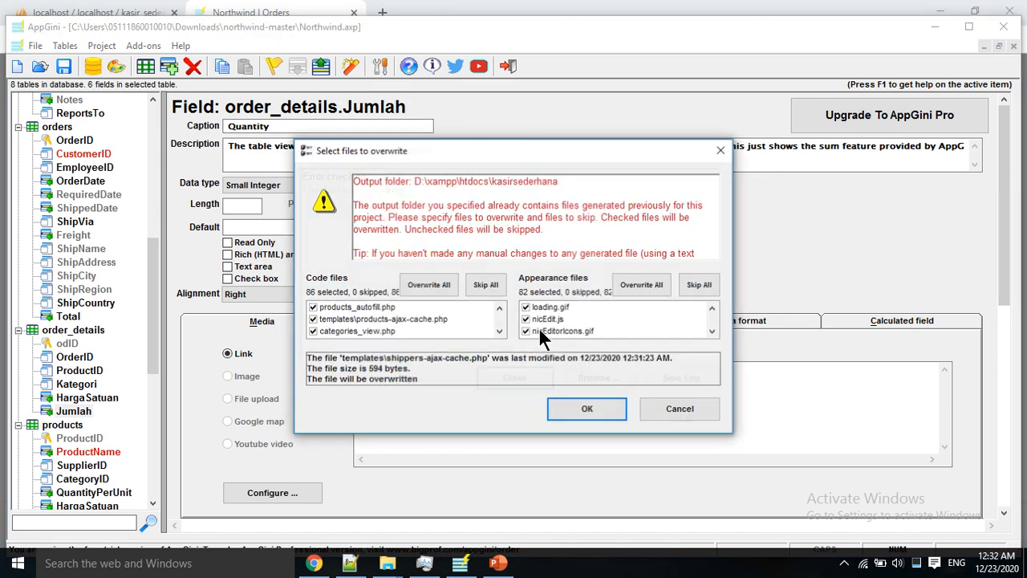
left_click(579, 405)
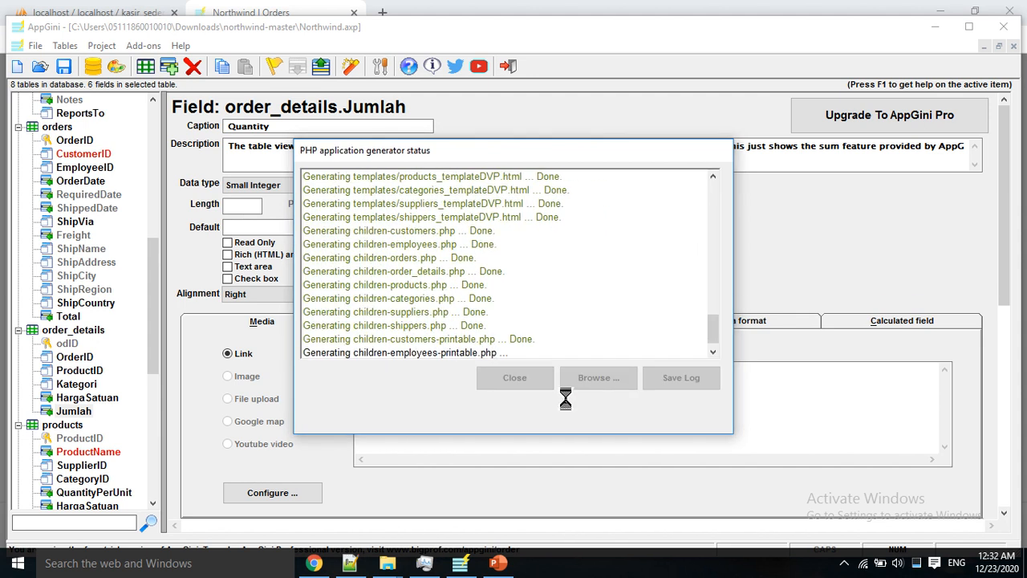
left_click(325, 338)
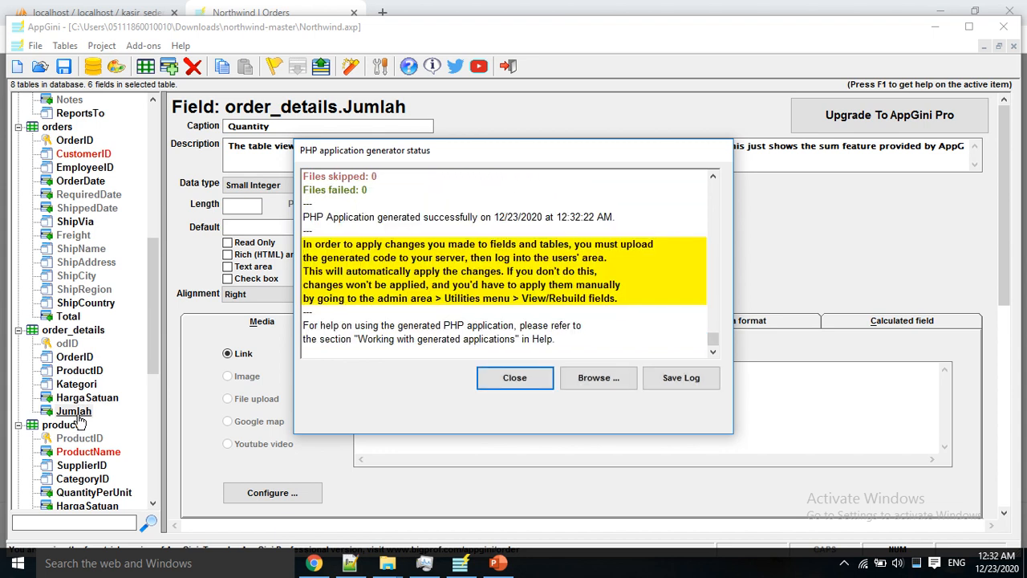
left_click(489, 382)
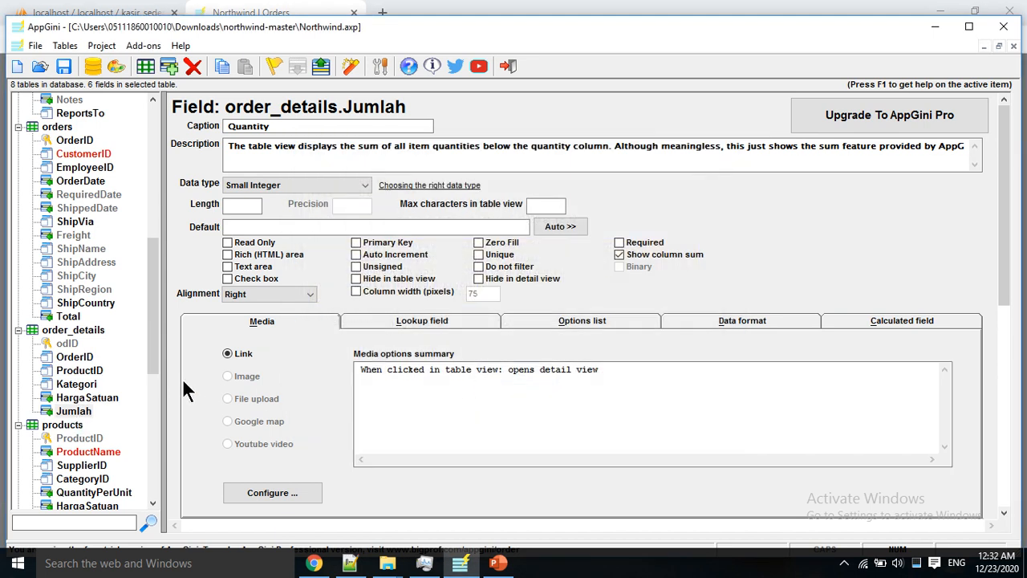
Step: Review the Jumlah and orders Total settings, then return to the browser's order item form
left_click(91, 411)
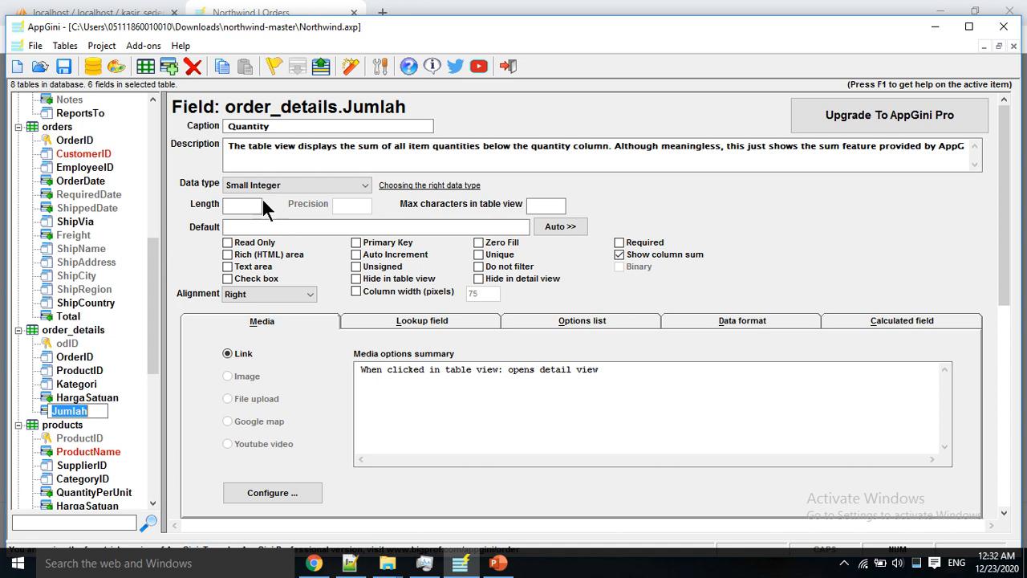
left_click(69, 318)
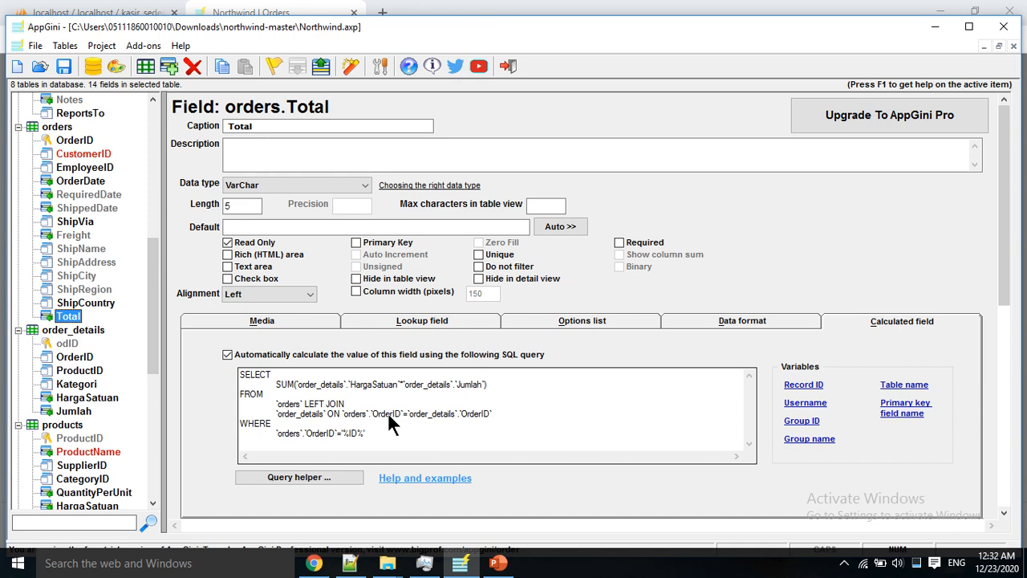
left_click(314, 562)
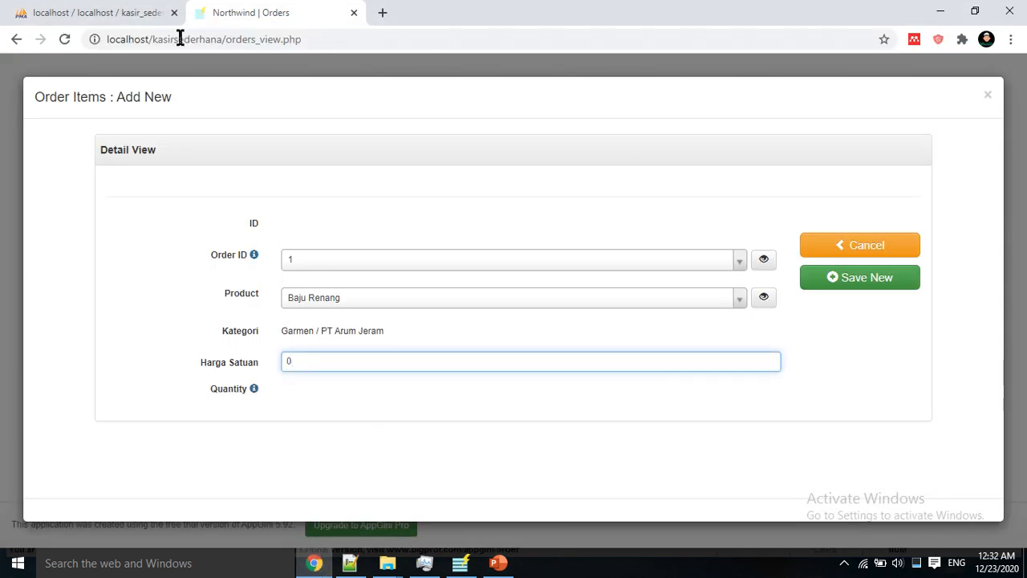
Step: Reload the order page and start a new Order Items record
left_click(66, 38)
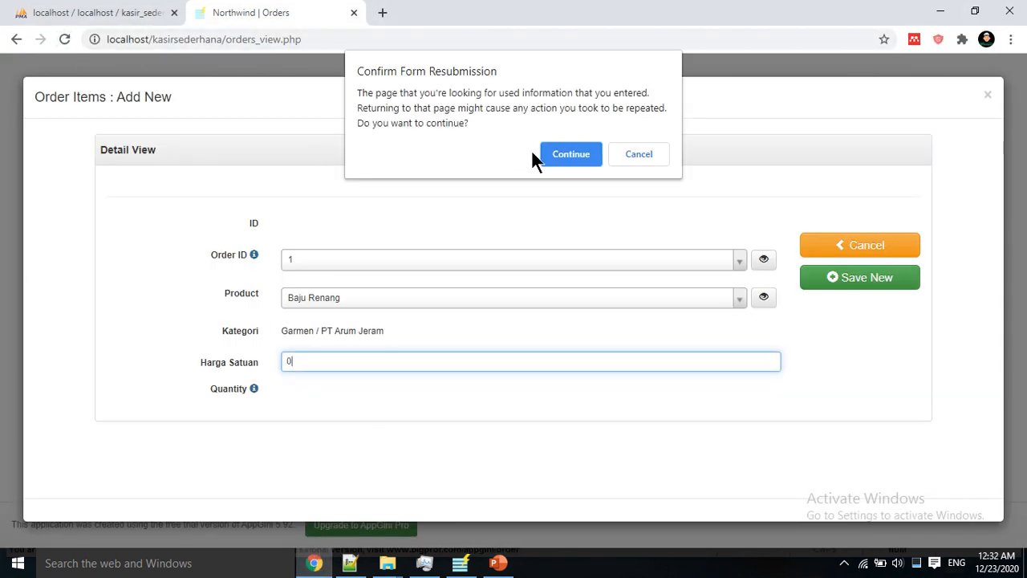
left_click(553, 155)
scroll(270, 284, "down", 6)
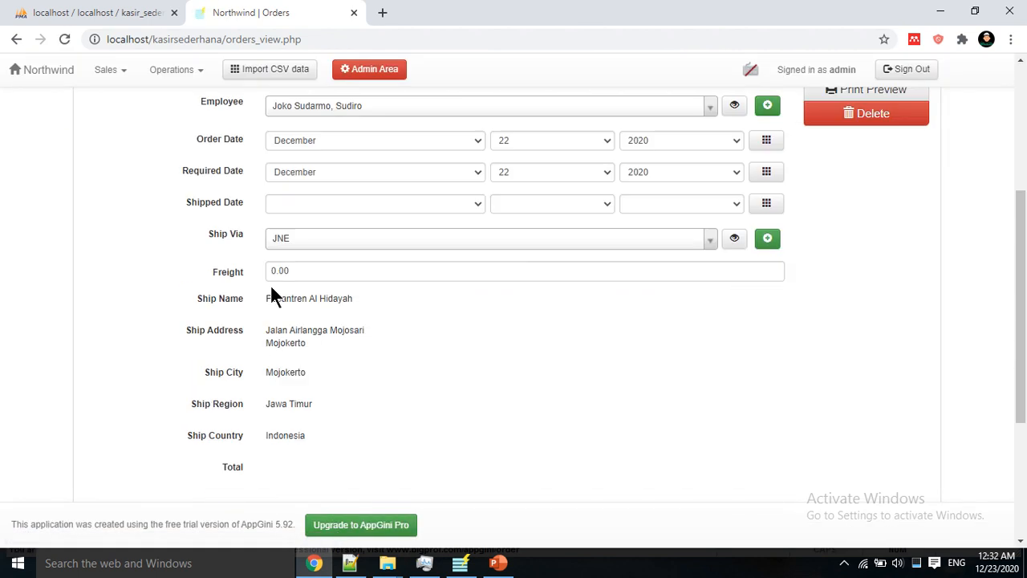
left_click(202, 343)
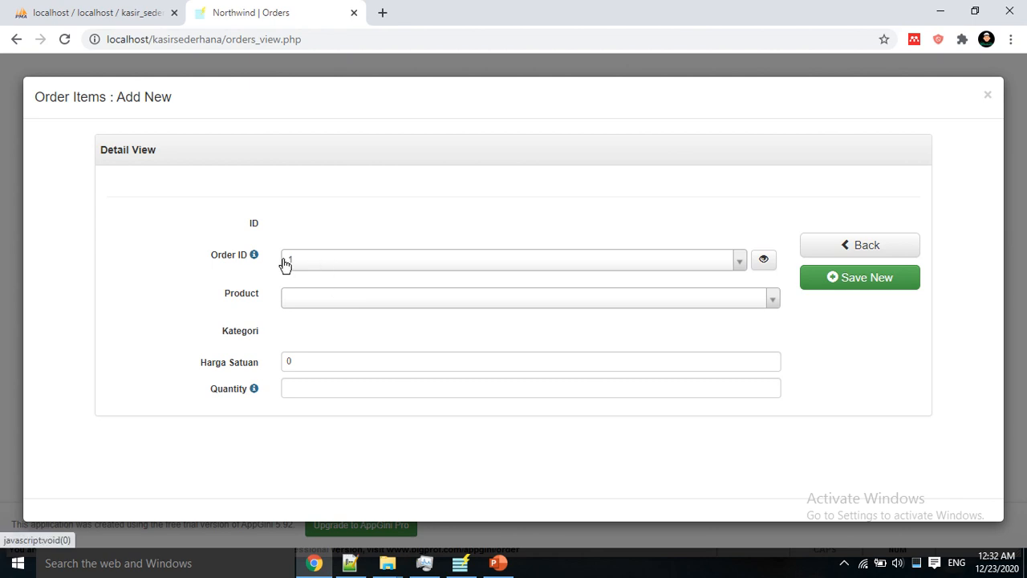
Step: Add Baju Renang at unit price 50000 and quantity 5, save it, and return to the order
left_click(305, 300)
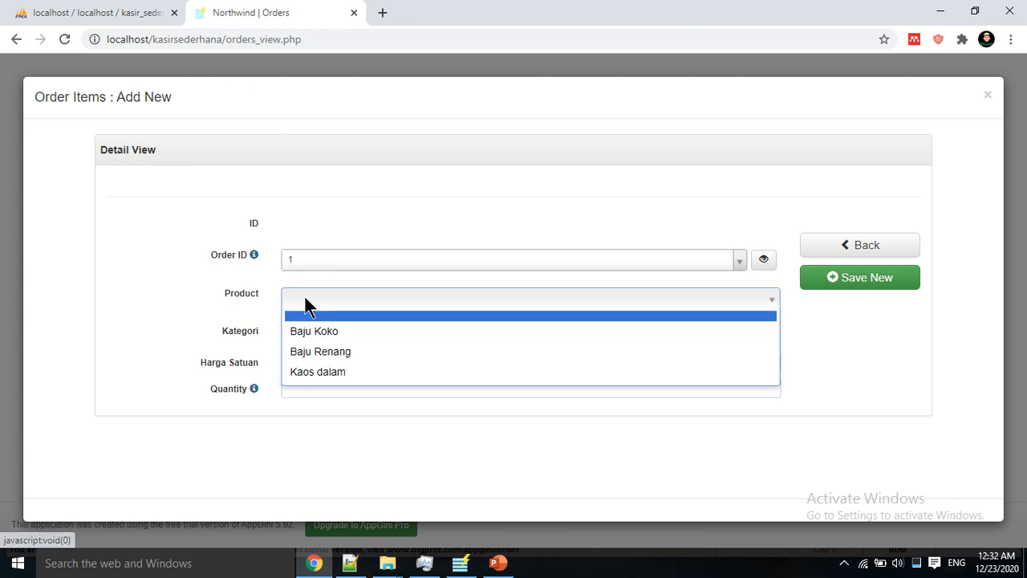
left_click(310, 351)
double_click(307, 362)
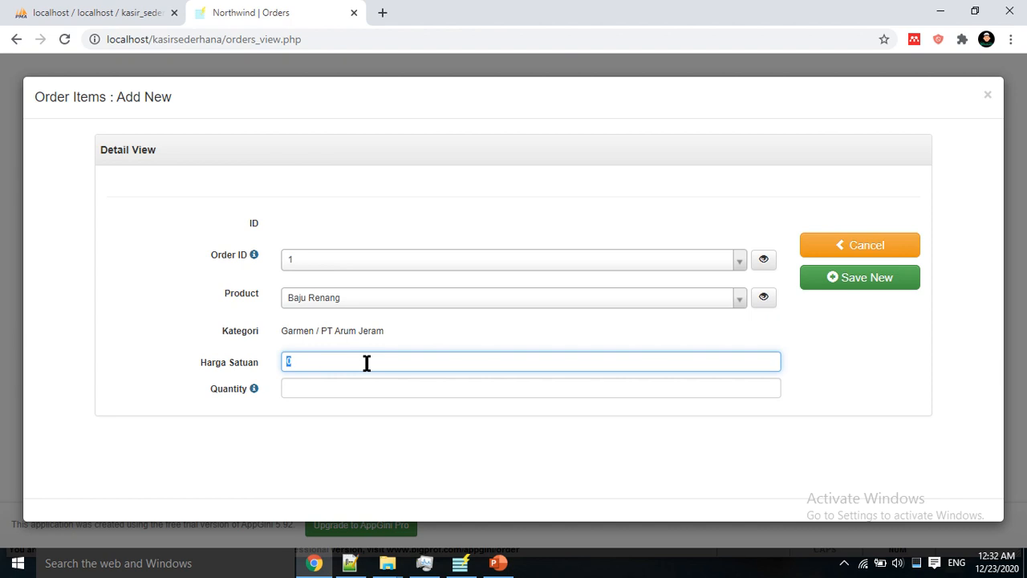
type("50000")
left_click(358, 390)
type("1")
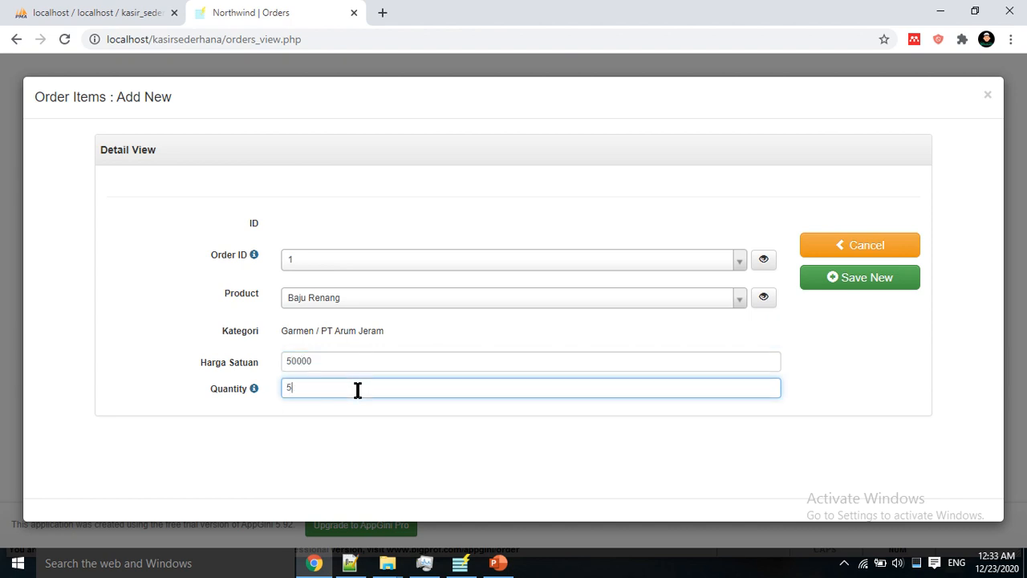
left_click(852, 281)
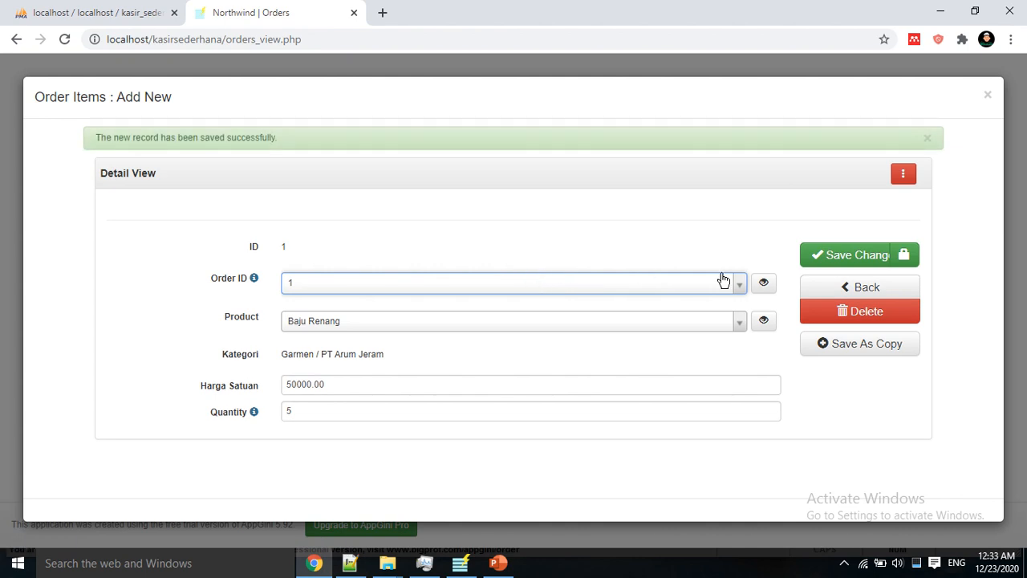
left_click(851, 288)
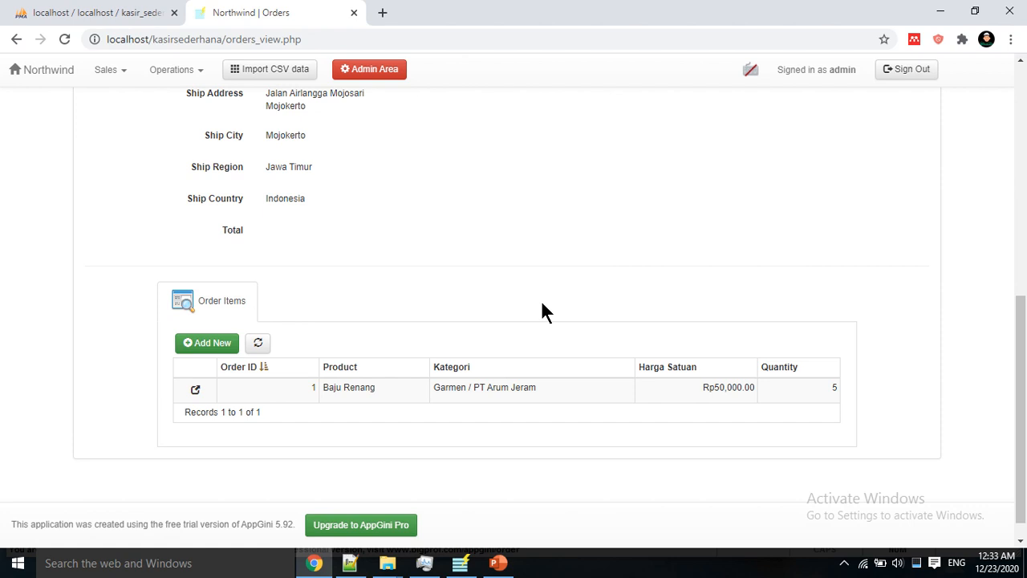
scroll(629, 363, "up", 4)
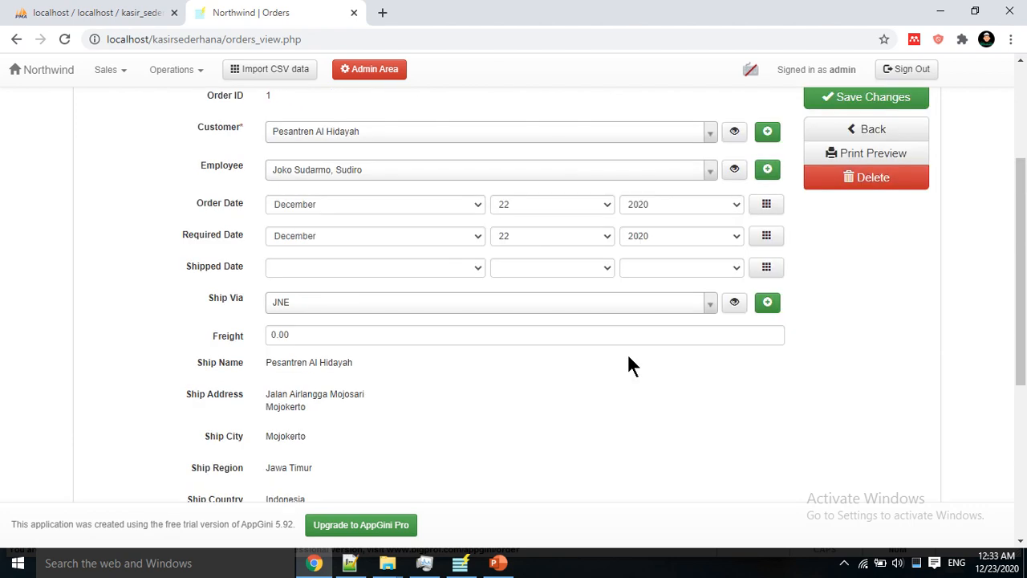
scroll(629, 365, "down", 4)
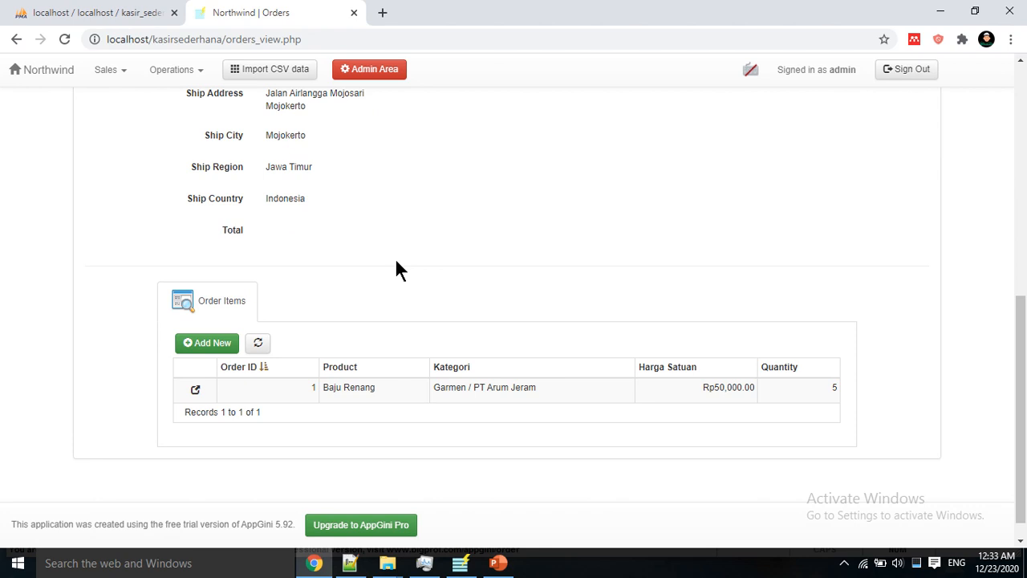
scroll(396, 260, "up", 3)
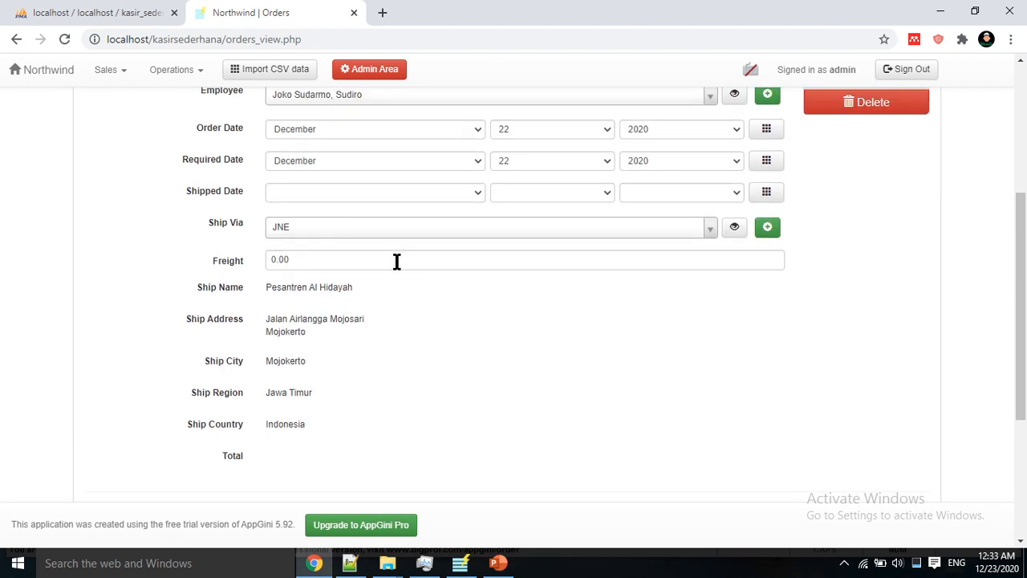
scroll(395, 260, "up", 4)
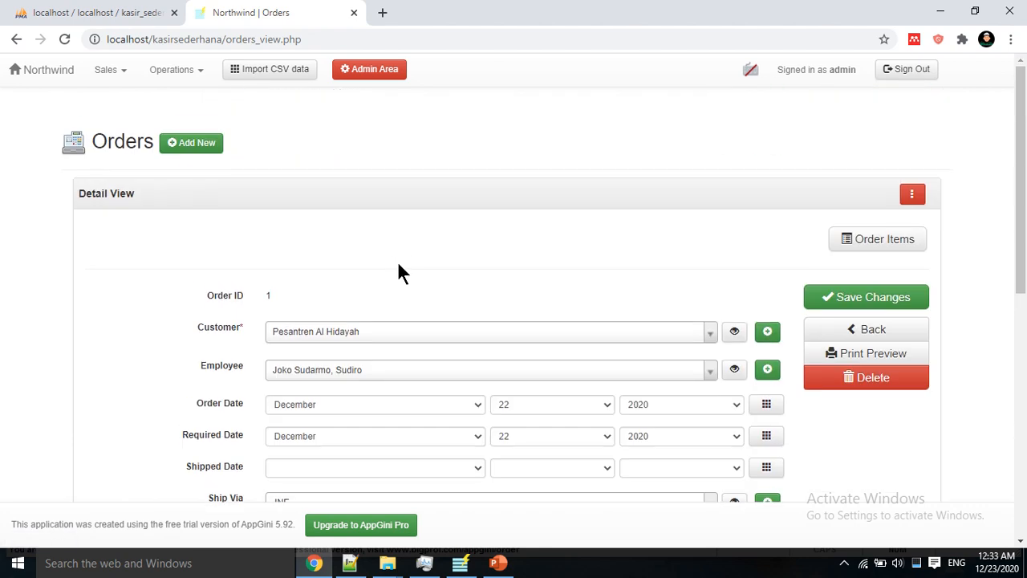
scroll(399, 263, "down", 5)
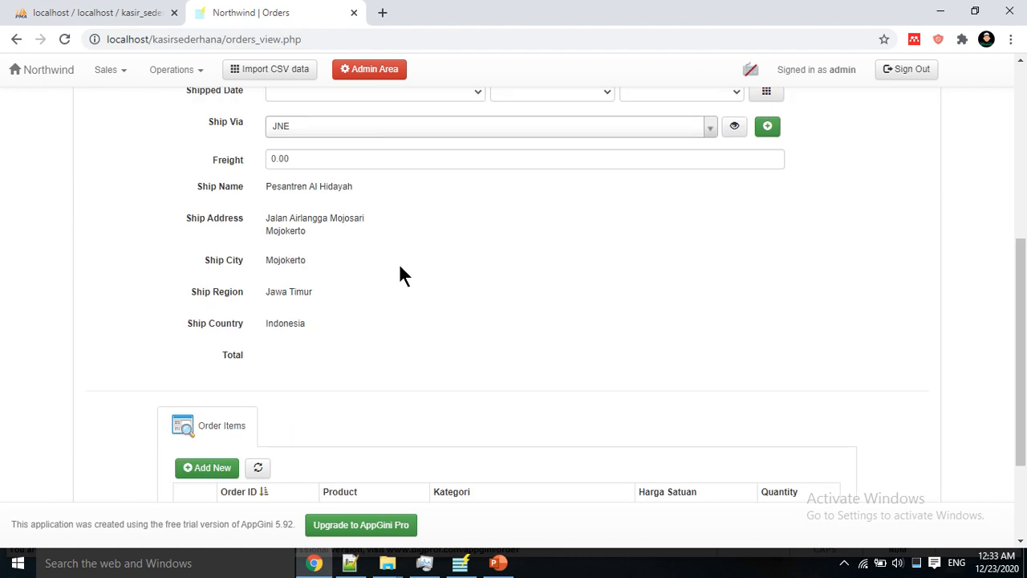
scroll(399, 275, "down", 2)
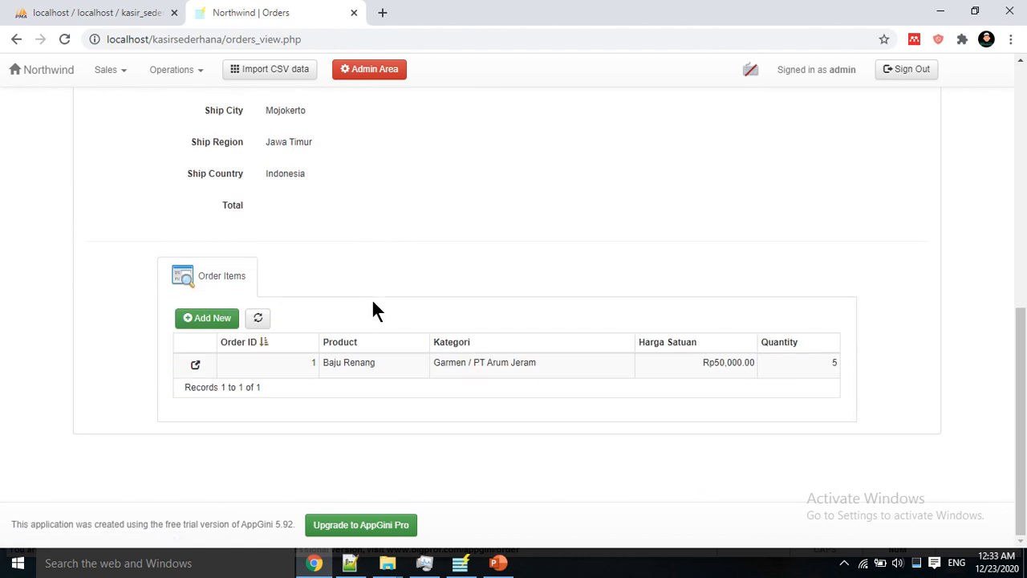
scroll(374, 309, "up", 1)
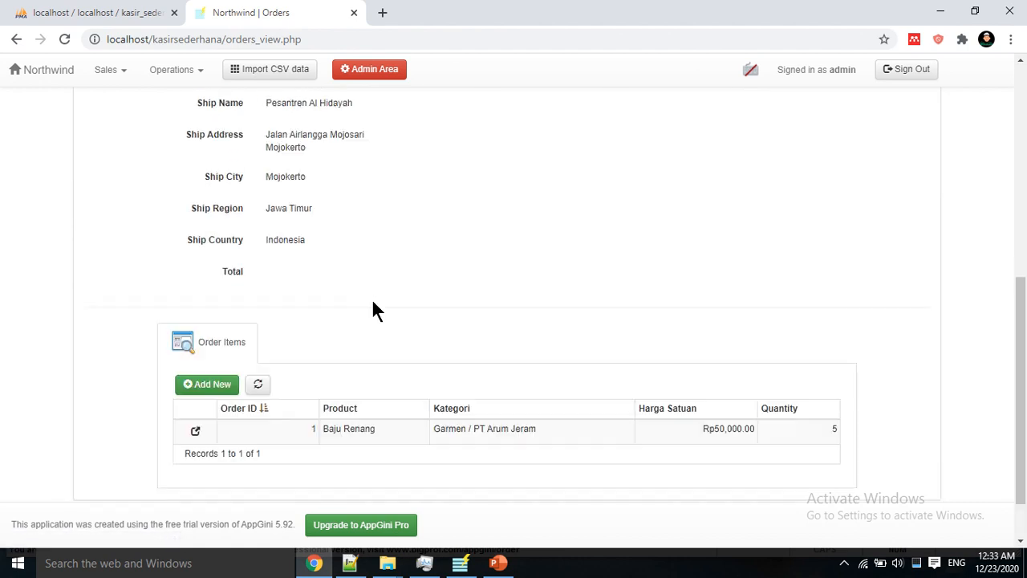
left_click(460, 563)
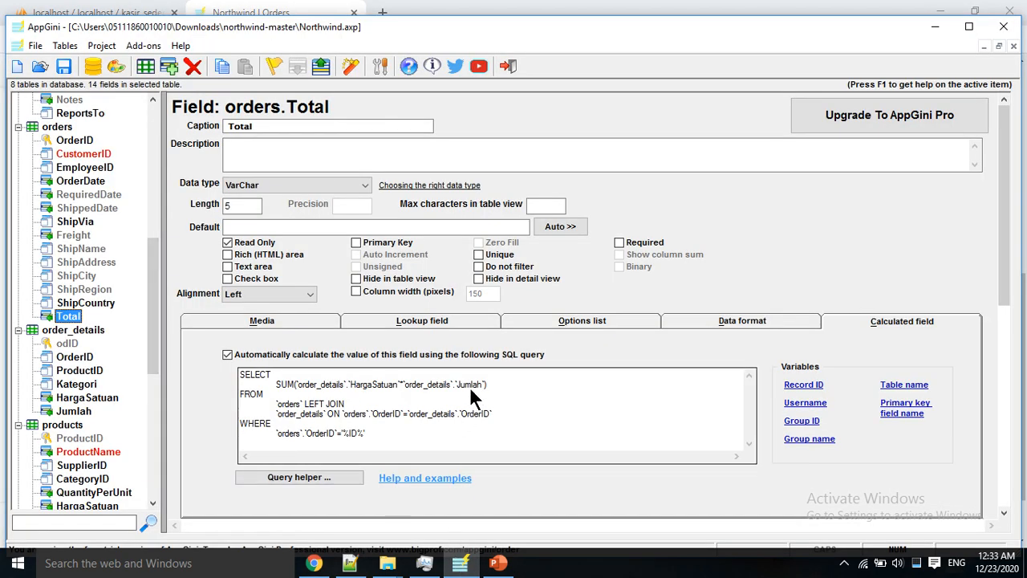
Step: Change the order_details Jumlah field caption from Quantity to Jumlah
left_click(67, 411)
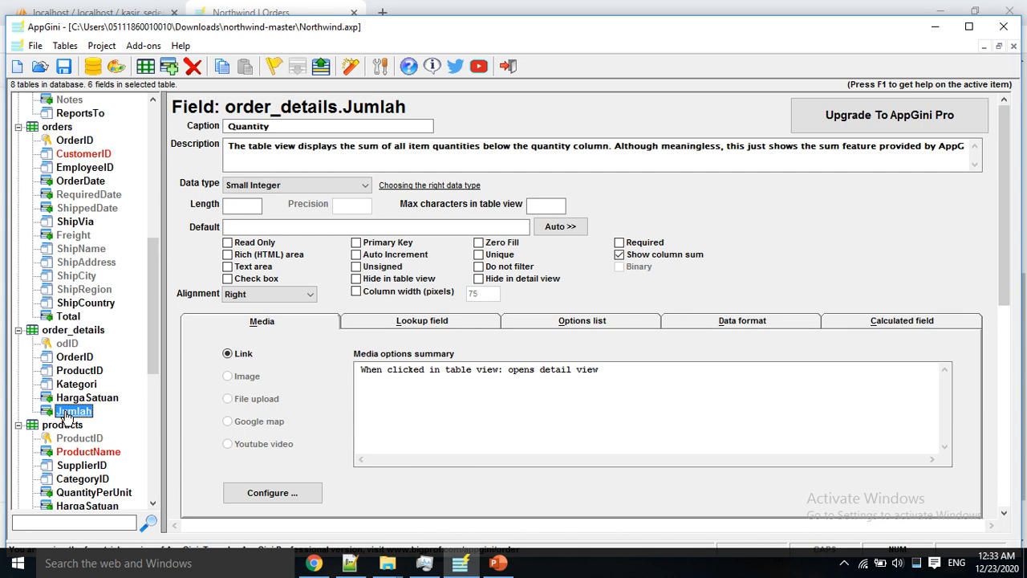
left_click(286, 126)
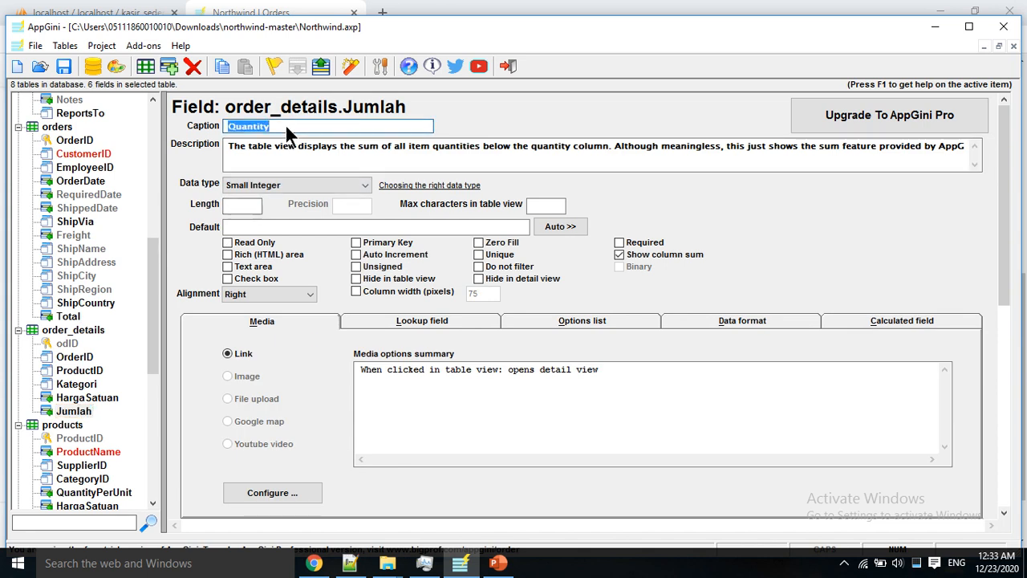
type("Jumlah")
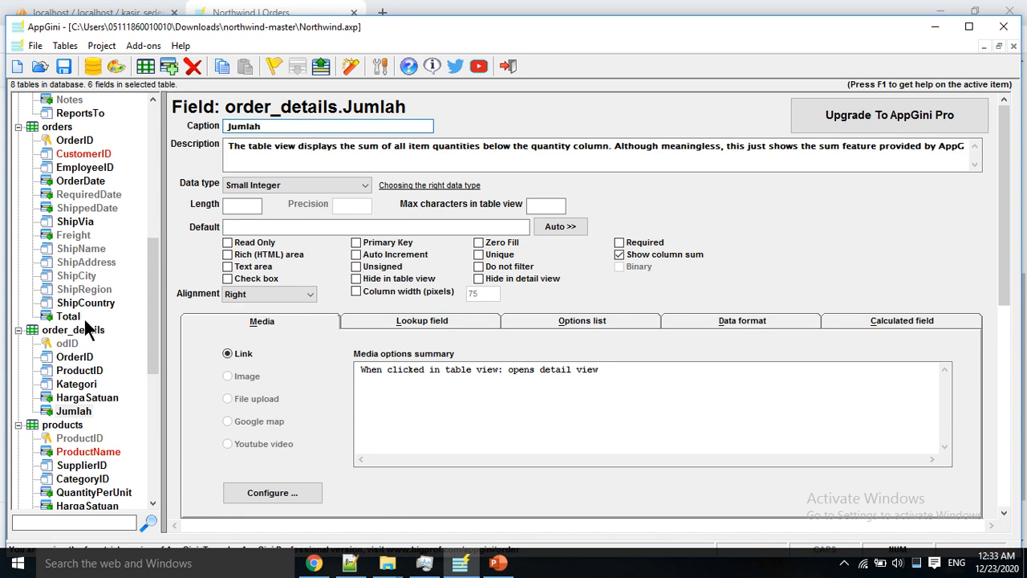
Step: Copy the orders Total SQL query without its WHERE clause, then switch to the browser
left_click(68, 316)
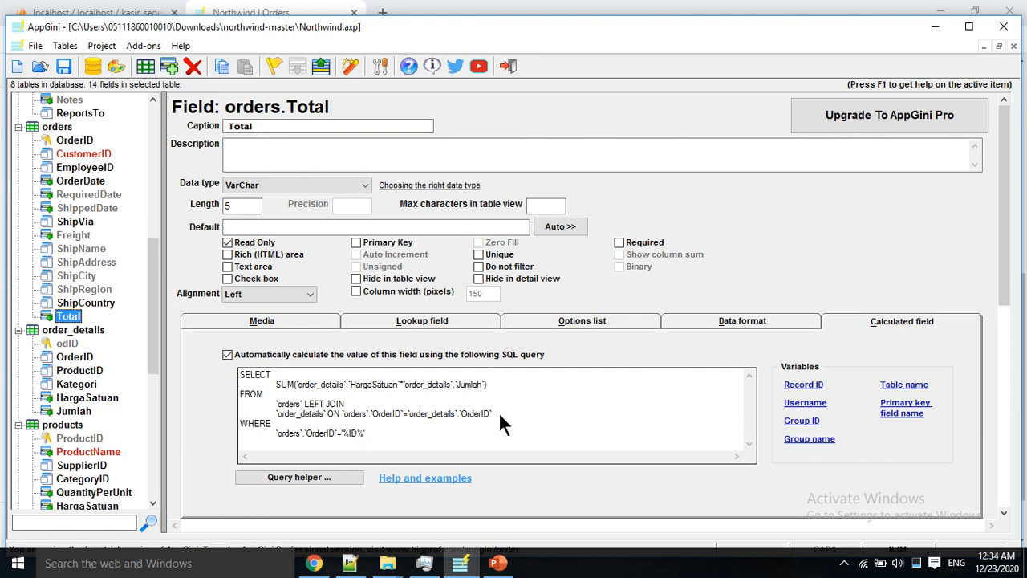
left_click_drag(499, 411, 487, 411)
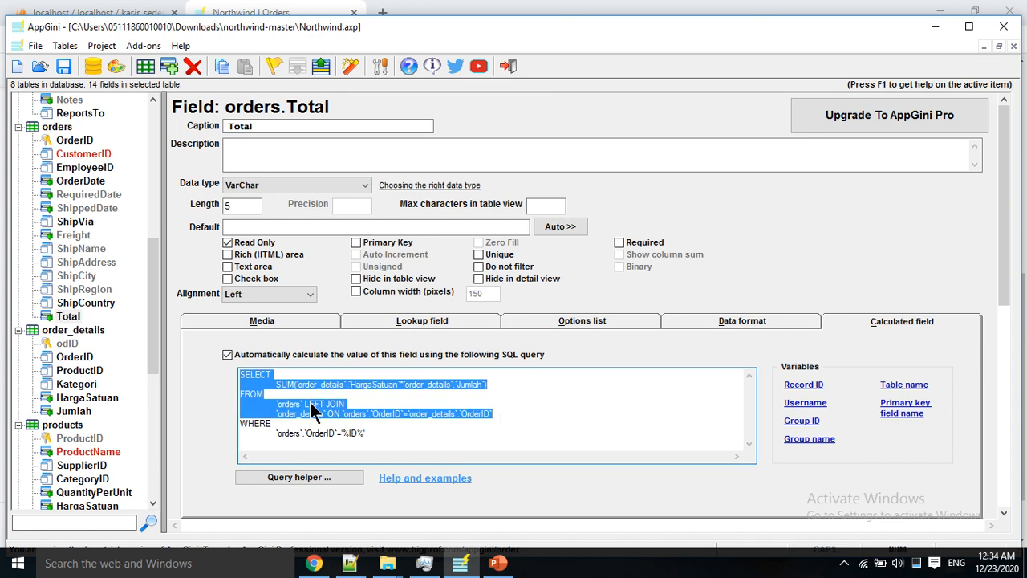
right_click(331, 412)
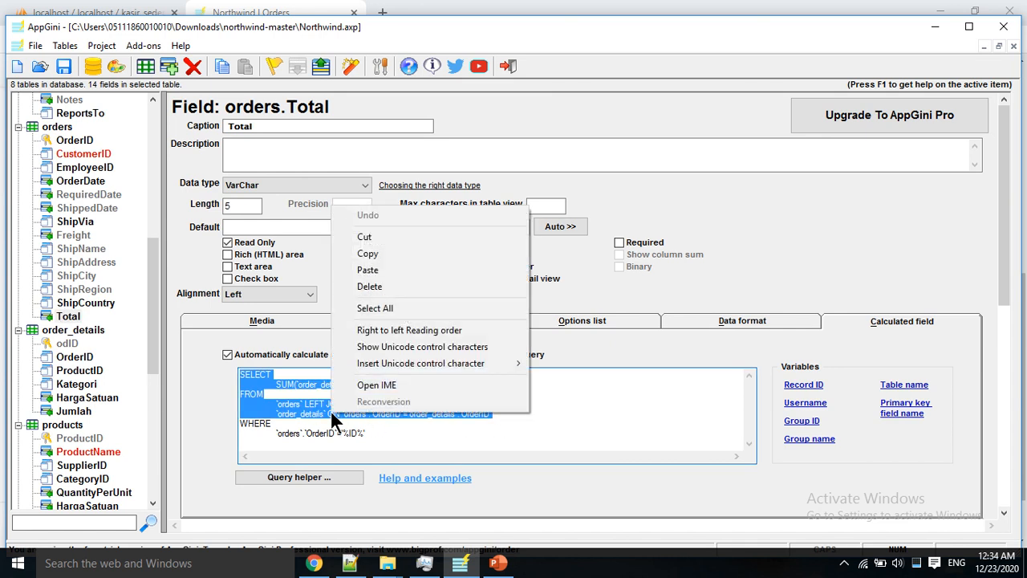
left_click(372, 253)
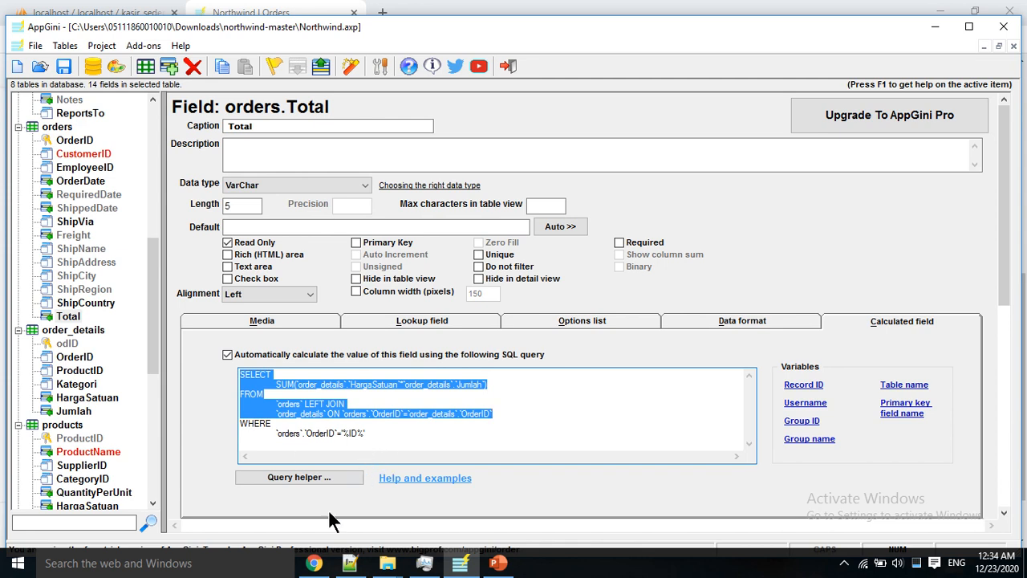
left_click(314, 563)
Step: In phpMyAdmin, paste the orders-to-order_details SUM query into kasir_sederhana's SQL box and run it
left_click(131, 14)
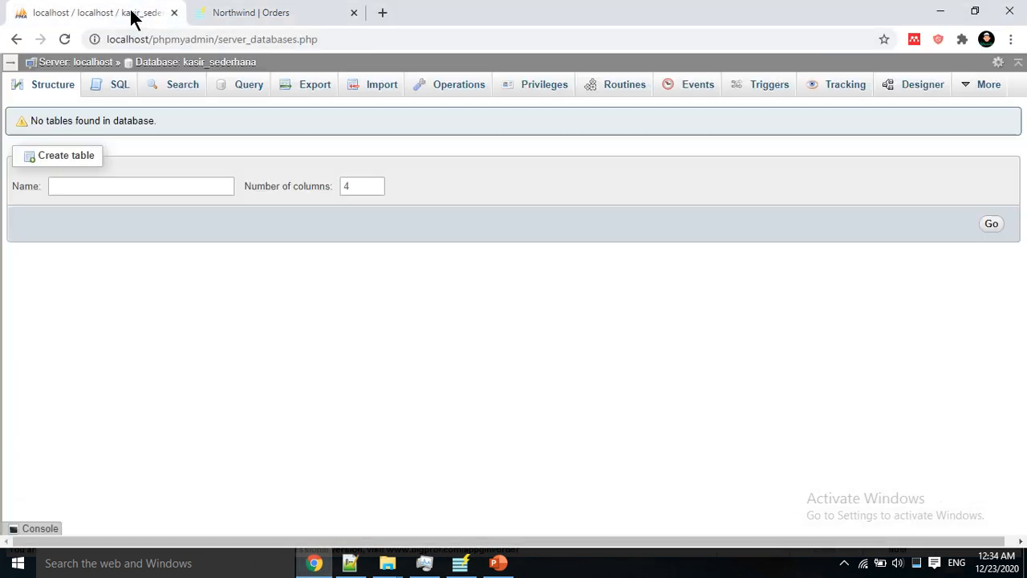
left_click(110, 87)
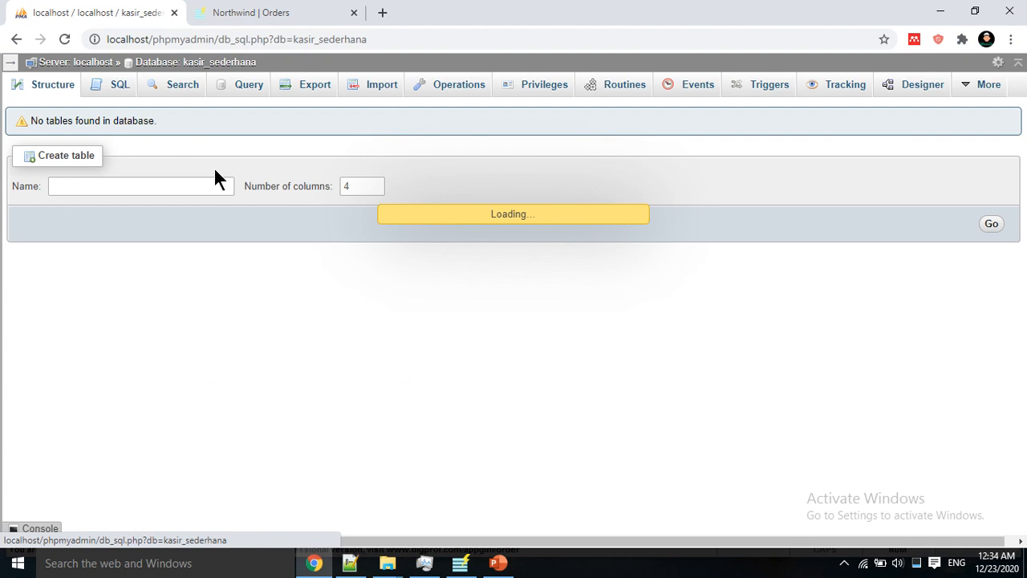
right_click(277, 179)
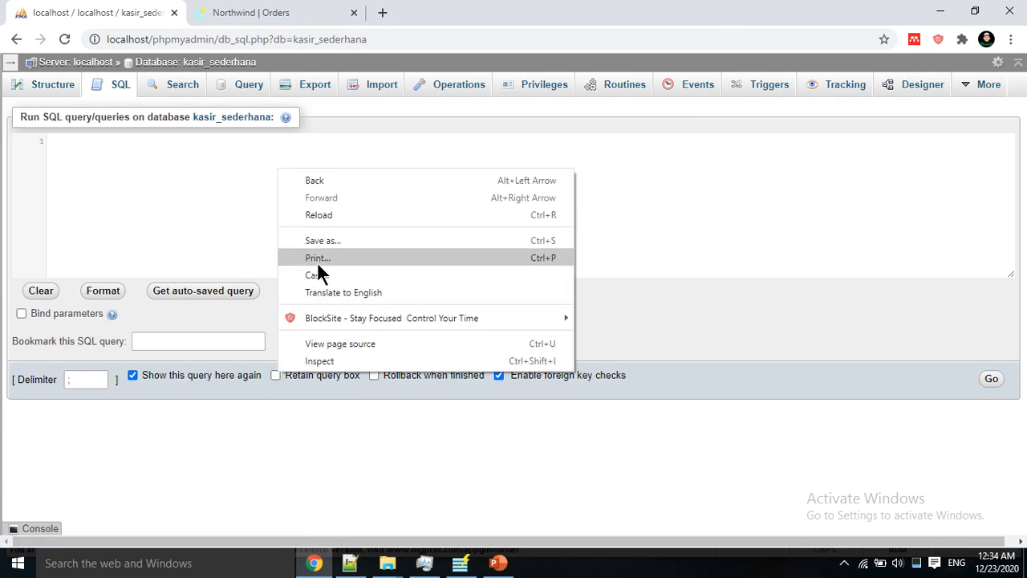
left_click(204, 193)
key("ctrl+v")
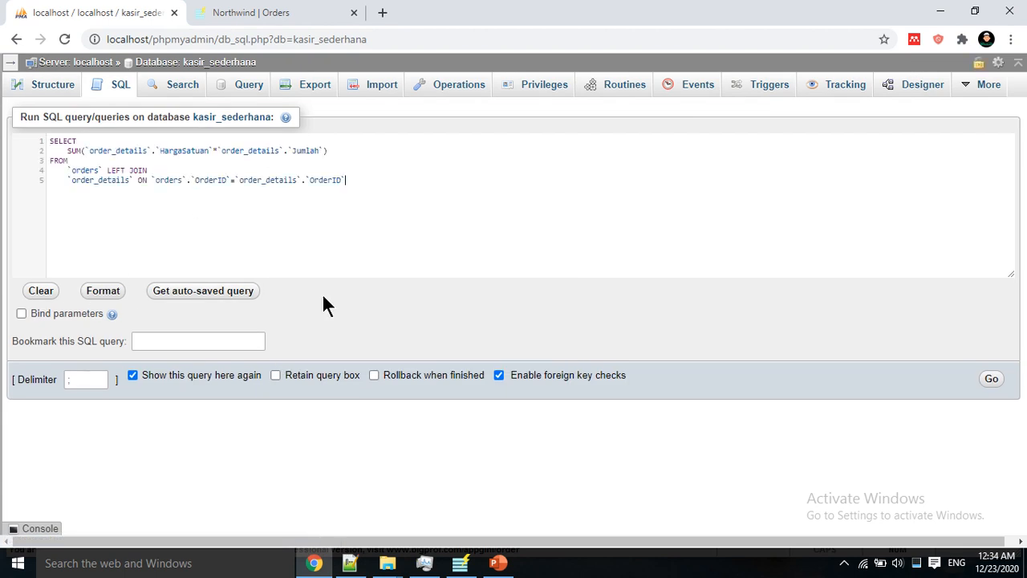
left_click(990, 379)
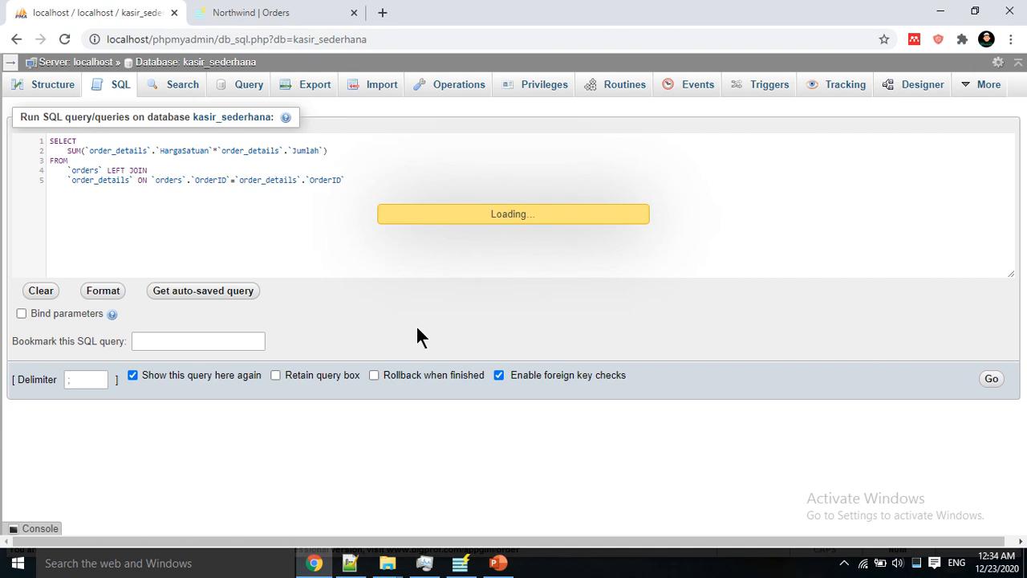
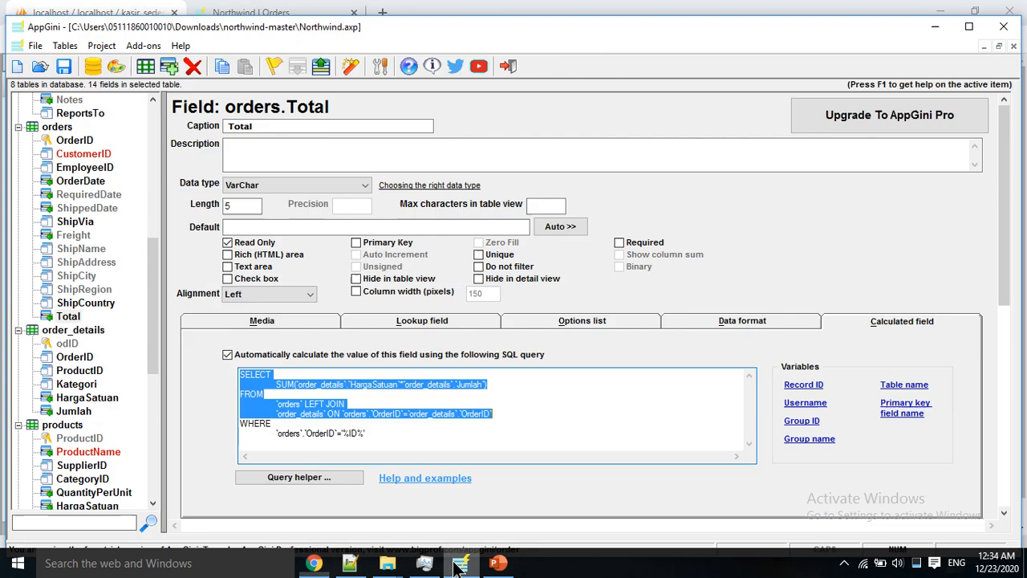
Step: Review the order_details OrderID, ProductID, Kategori, HargaSatuan and Jumlah field settings, then return to phpMyAdmin
left_click(459, 562)
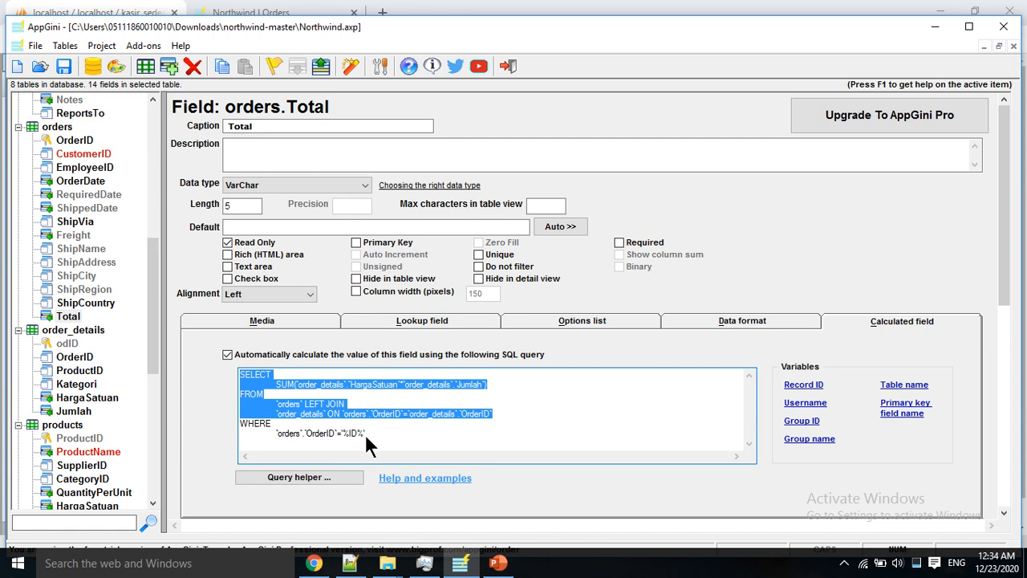
left_click(75, 358)
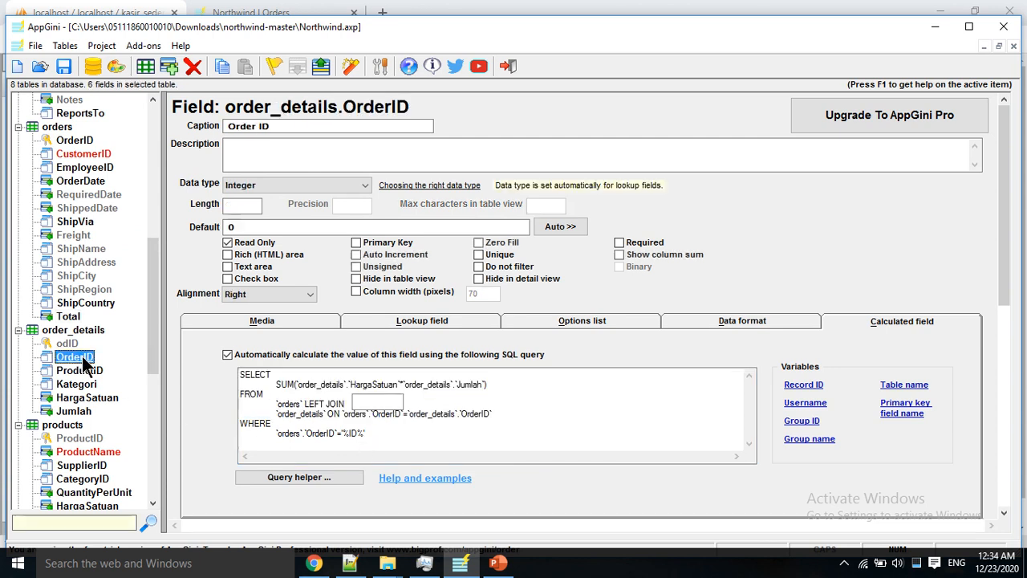
left_click(80, 370)
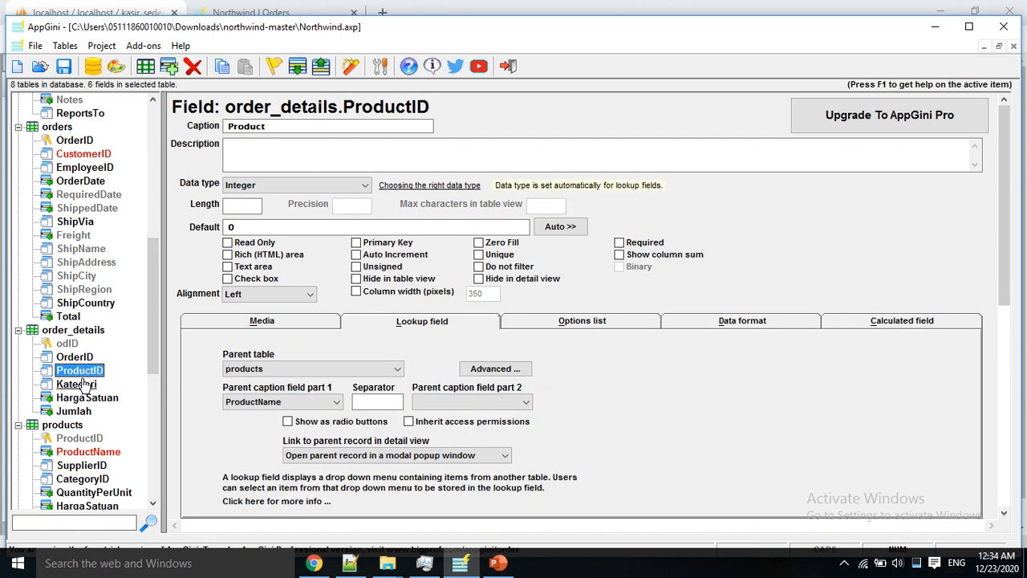
left_click(76, 383)
left_click(80, 397)
left_click(80, 410)
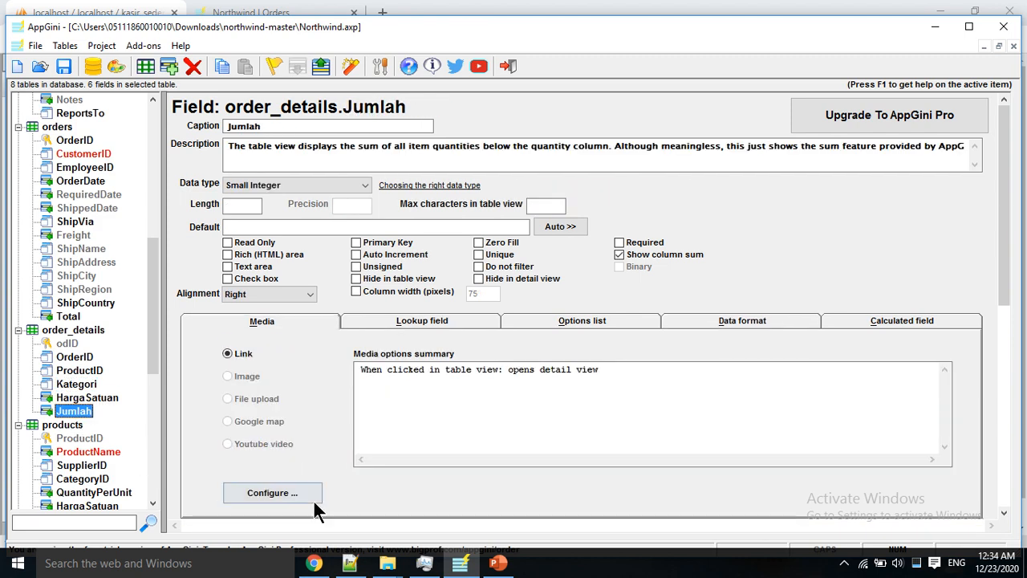
left_click(313, 565)
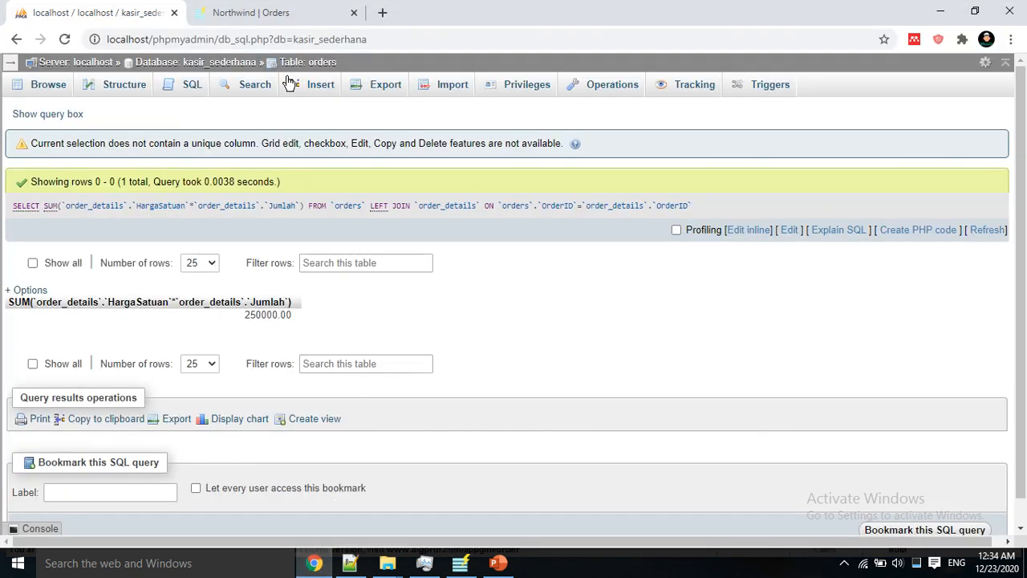
Step: Replace the old Northwind Orders tab with a new tab loading localhost/kasirsederhana
left_click(353, 13)
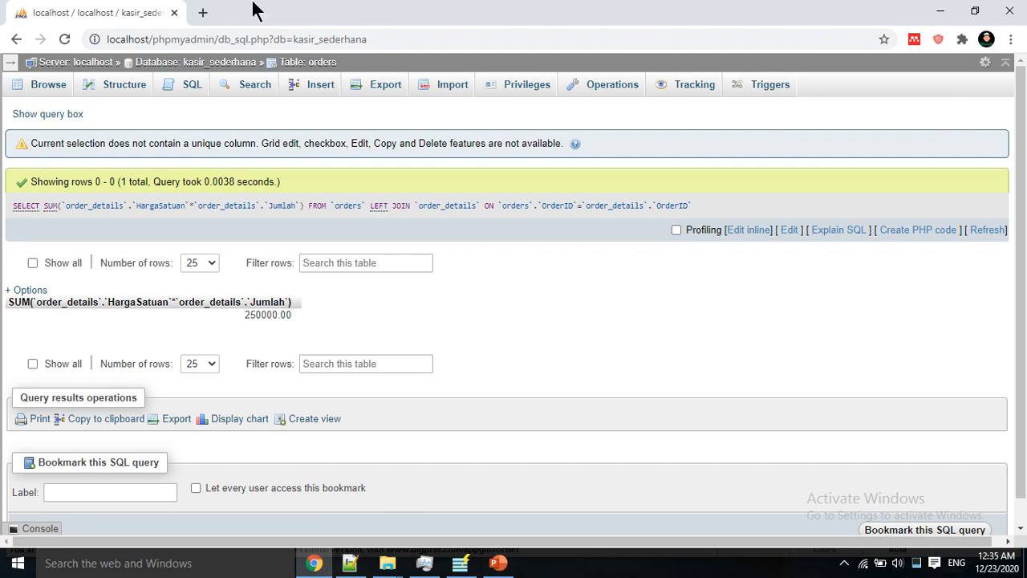
left_click(202, 12)
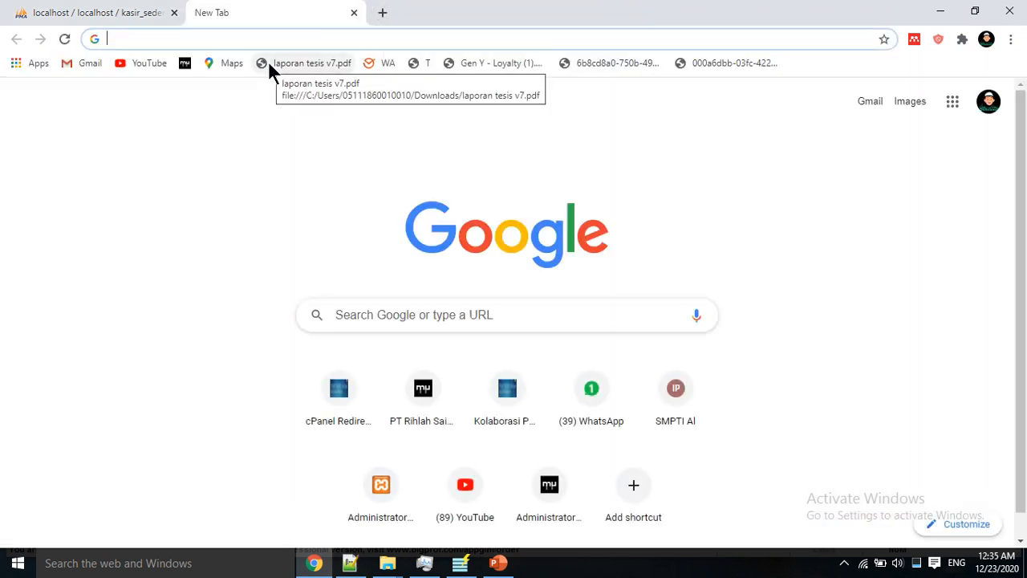
type("localhost/kasird")
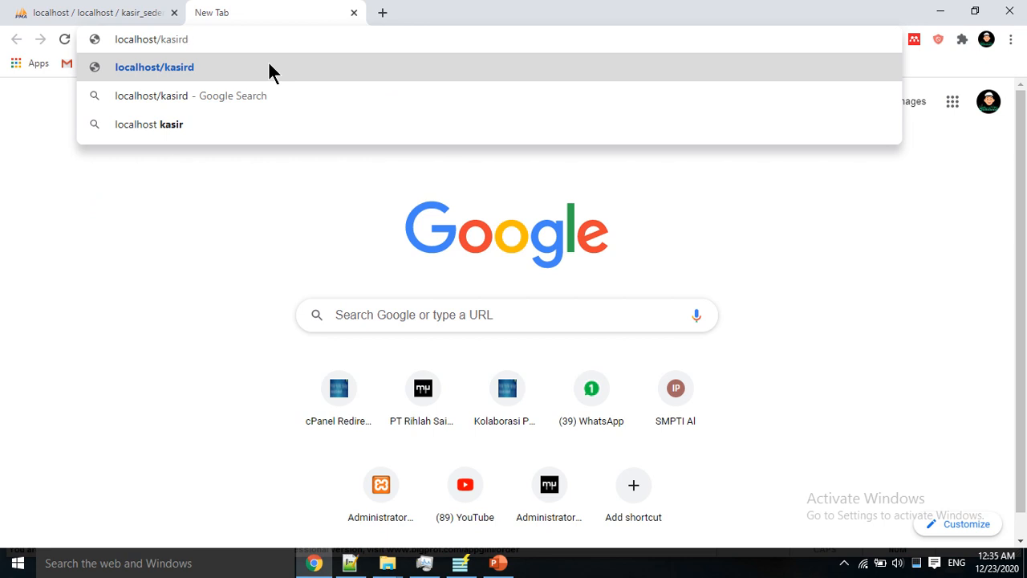
key("BackSpace")
left_click(309, 153)
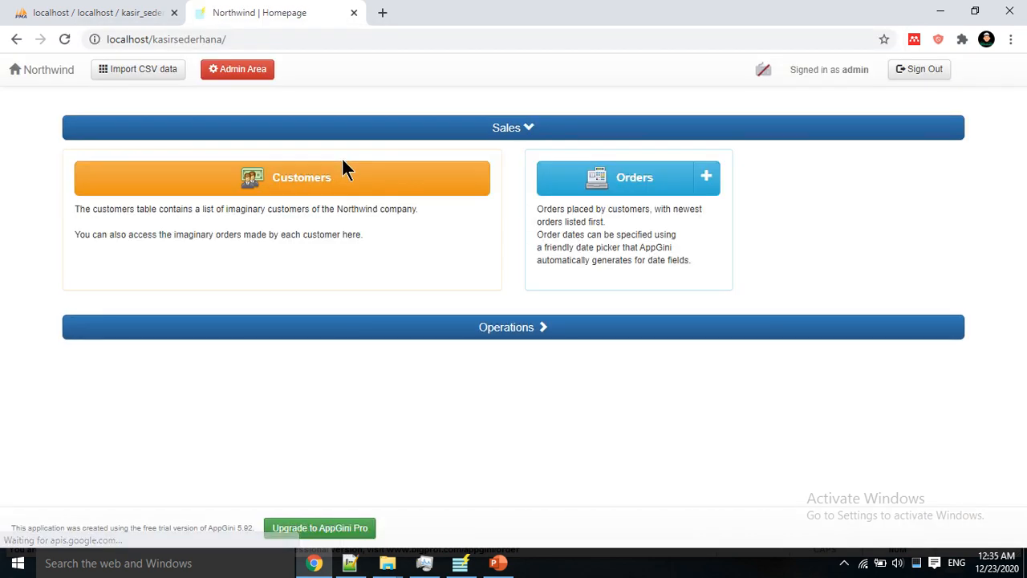
Step: Start a new order for the existing customer, assigned to the first employee
left_click(708, 178)
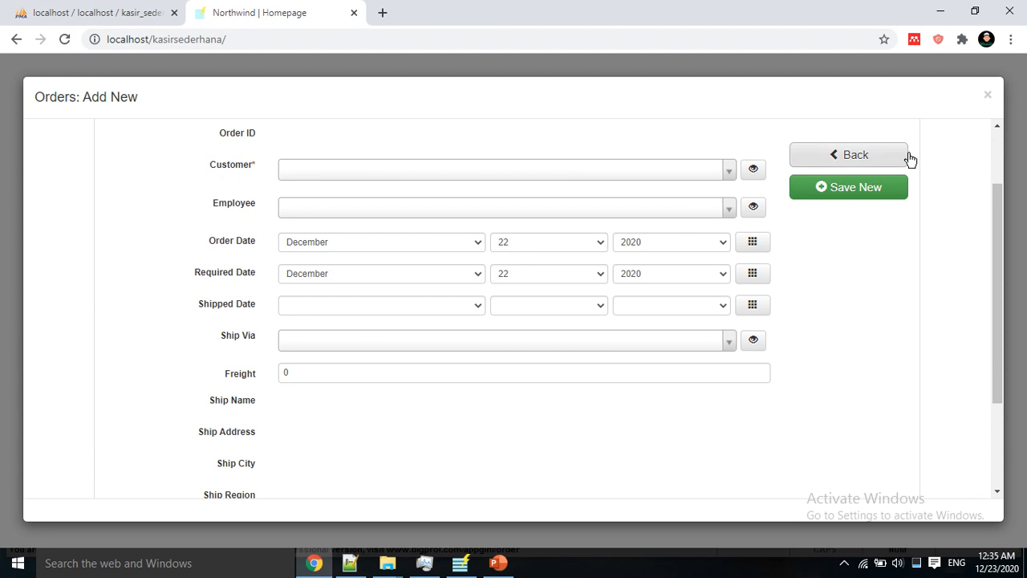
left_click(584, 168)
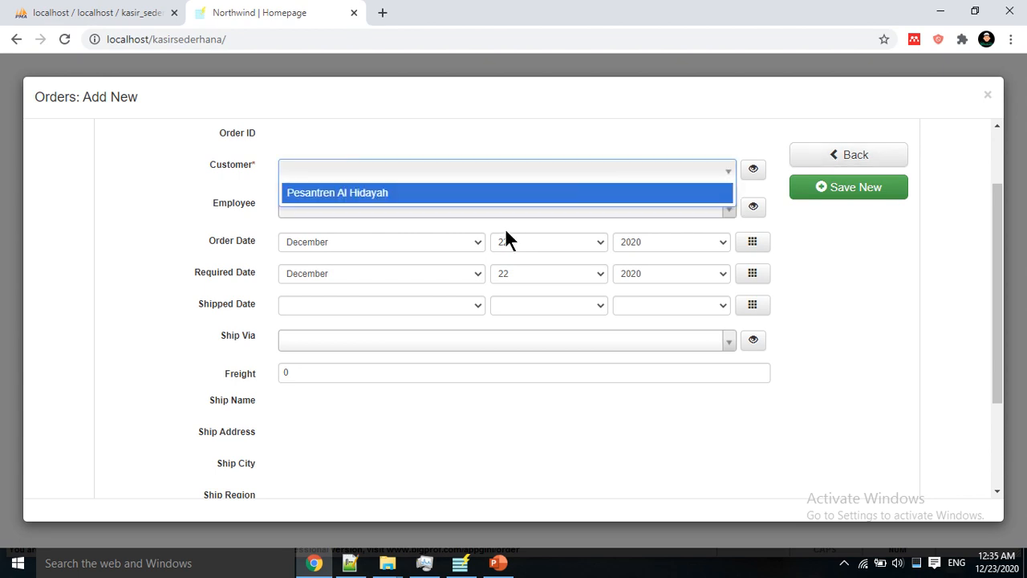
left_click(470, 192)
left_click(428, 209)
left_click(405, 250)
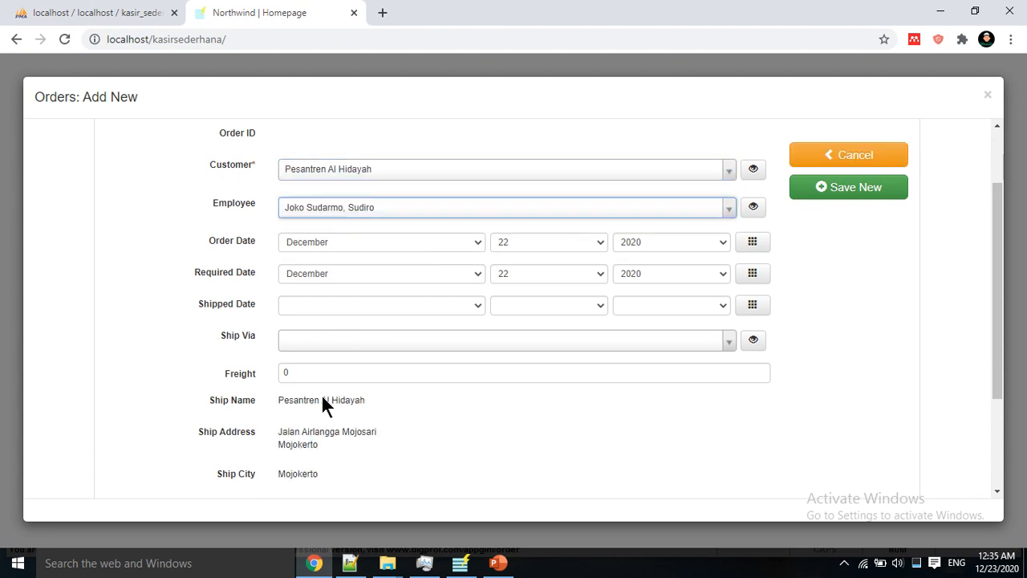
Step: Ship the order via JNE with freight 855, save it, and go to the Orders list
scroll(371, 382, "down", 1)
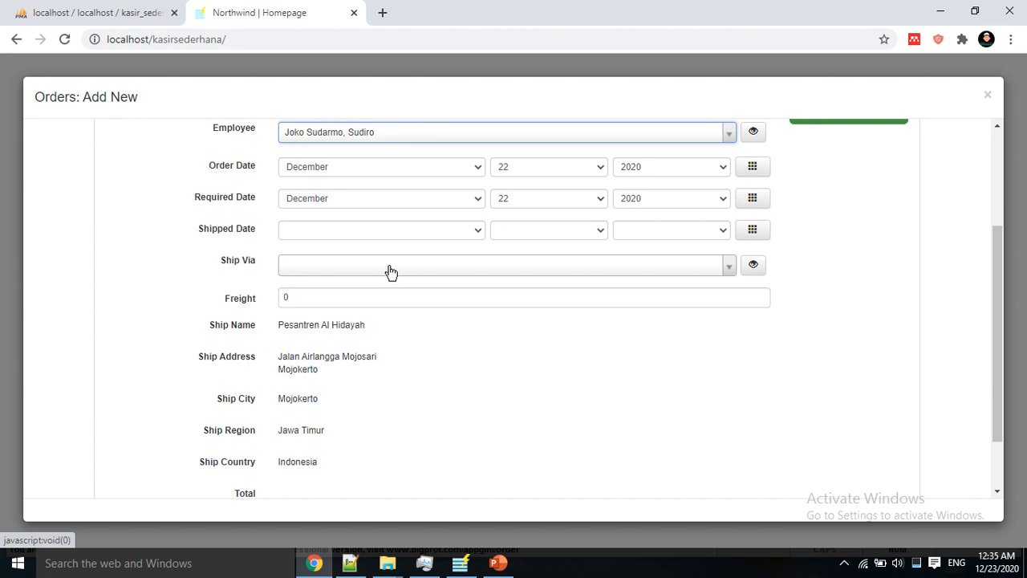
left_click(390, 270)
left_click(382, 312)
scroll(414, 358, "down", 1)
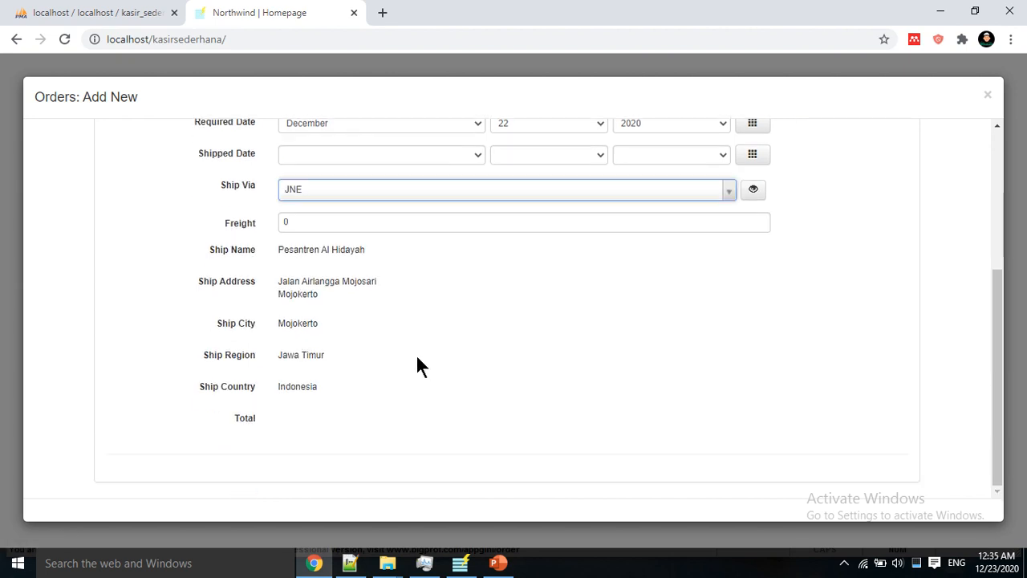
left_click(357, 222)
type("855")
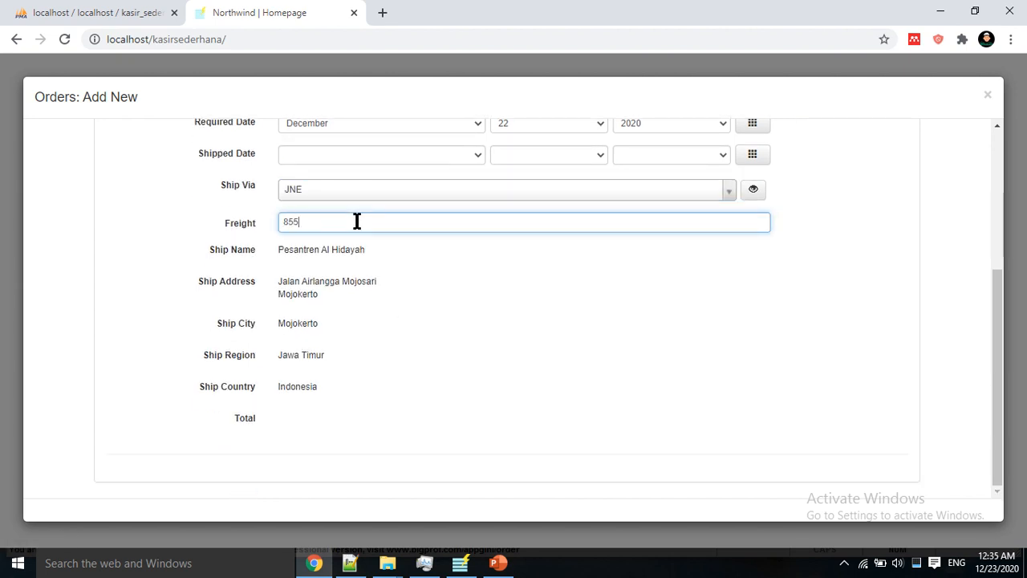
scroll(387, 307, "up", 3)
left_click(819, 278)
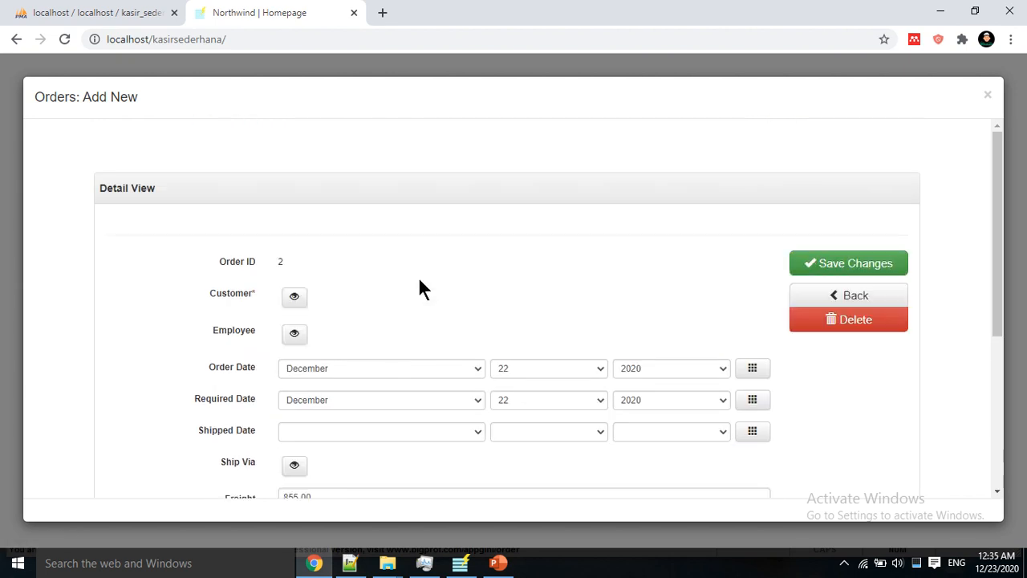
left_click(797, 282)
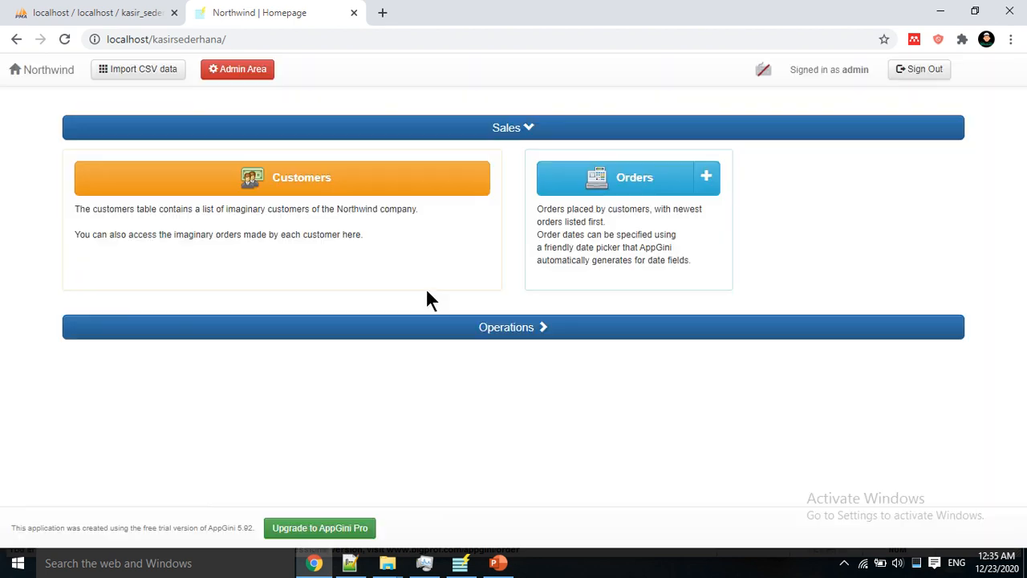
left_click(634, 189)
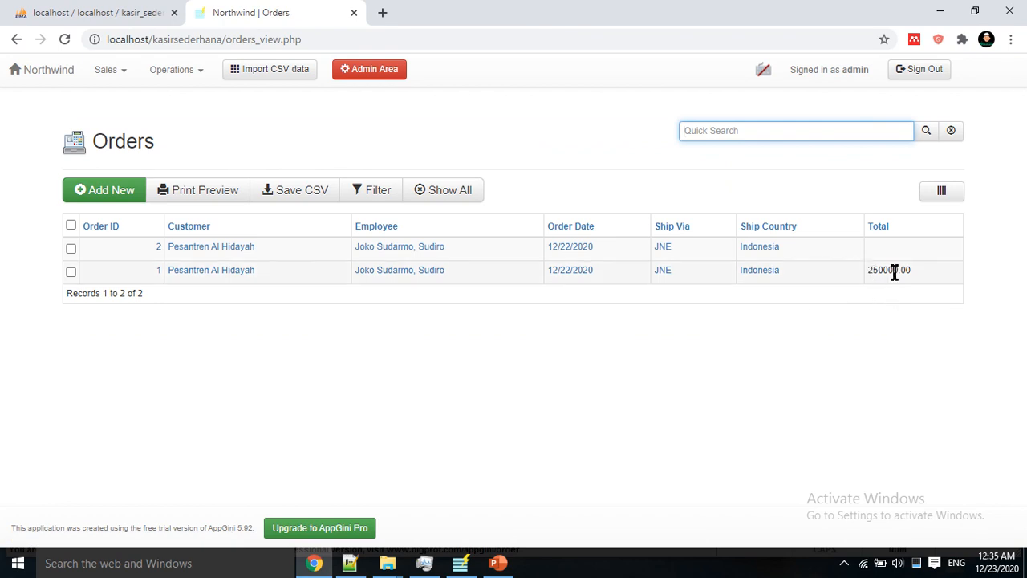
Step: Add a Baju Renang item to order 2 with unit price 8500 and quantity 10
left_click(741, 249)
scroll(310, 357, "down", 6)
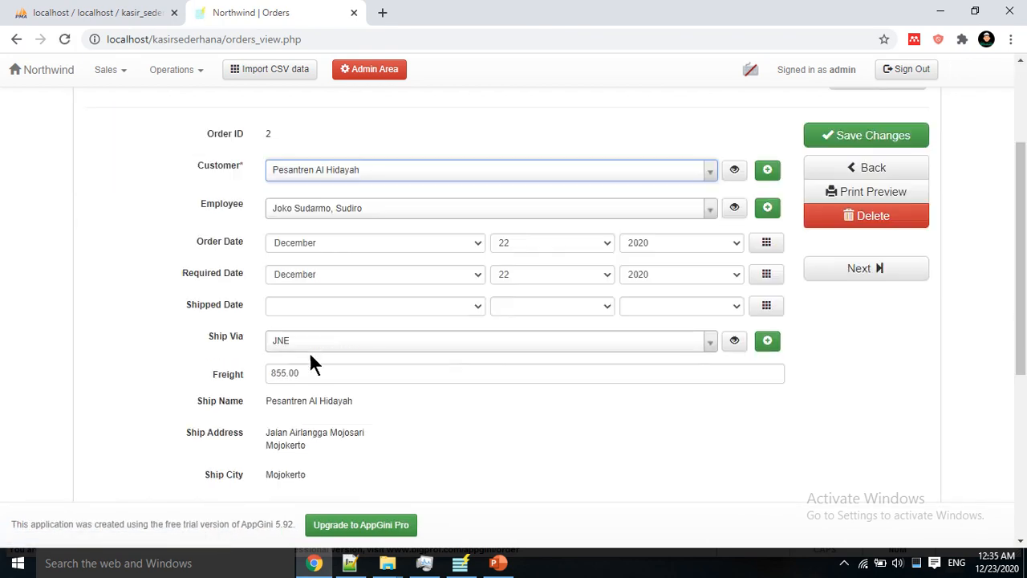
left_click(200, 345)
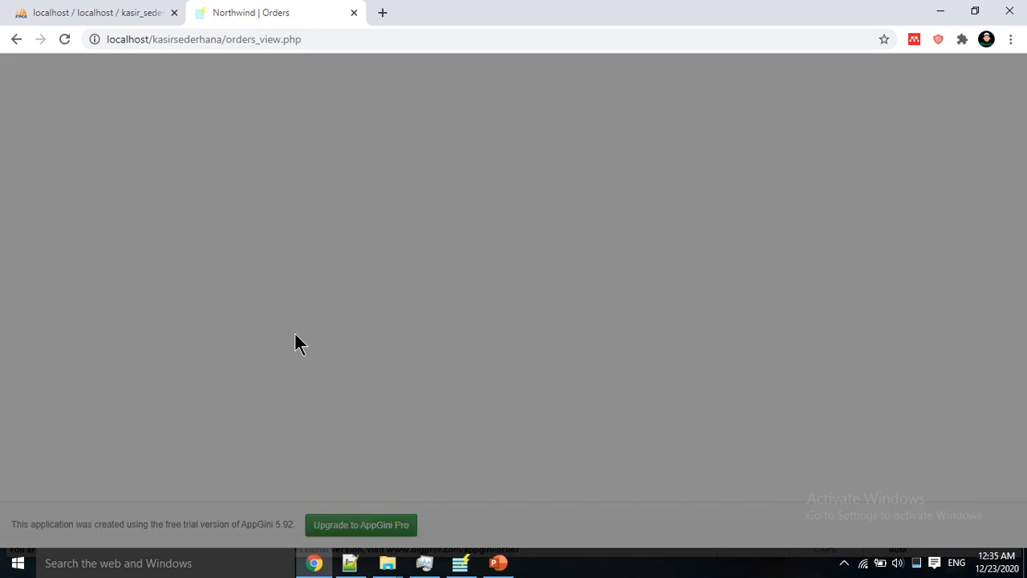
left_click(335, 297)
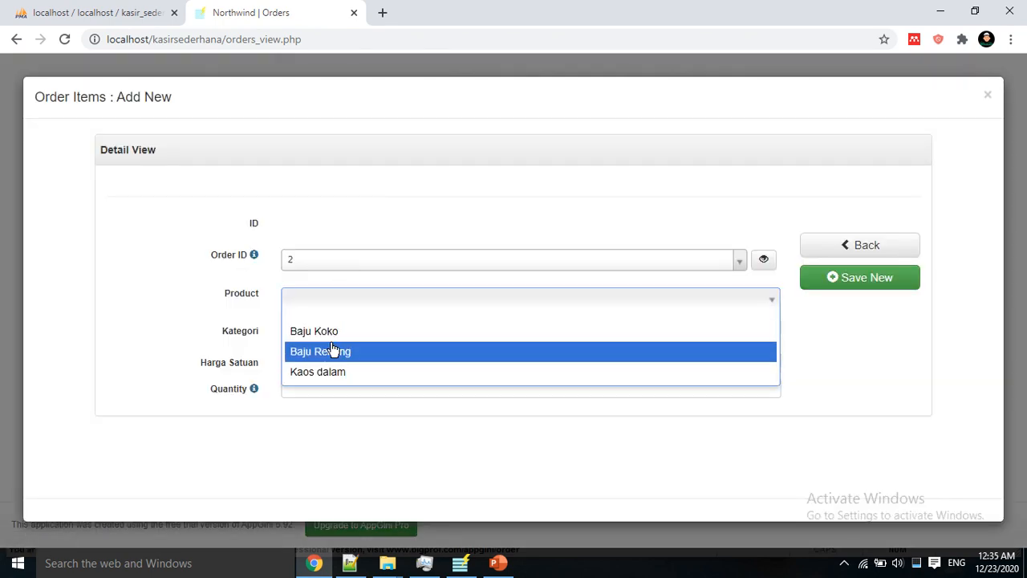
left_click(333, 350)
left_click(312, 361)
double_click(312, 362)
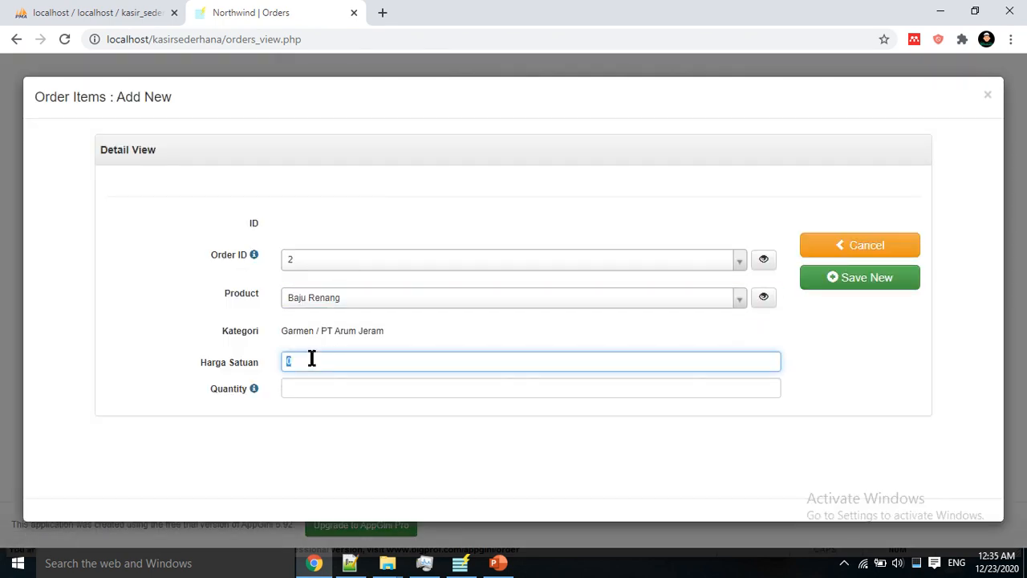
type("85000")
left_click(313, 388)
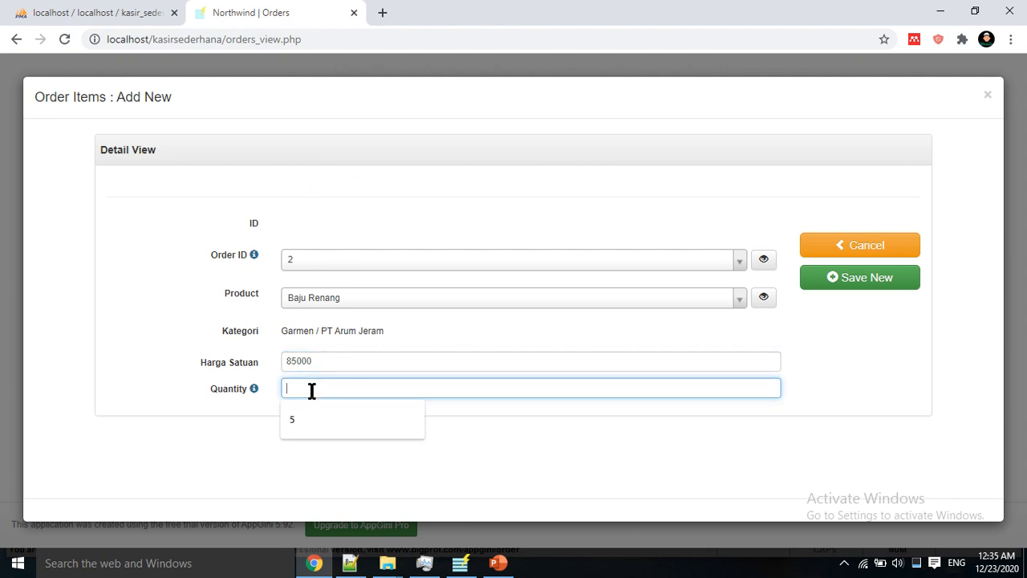
type("10")
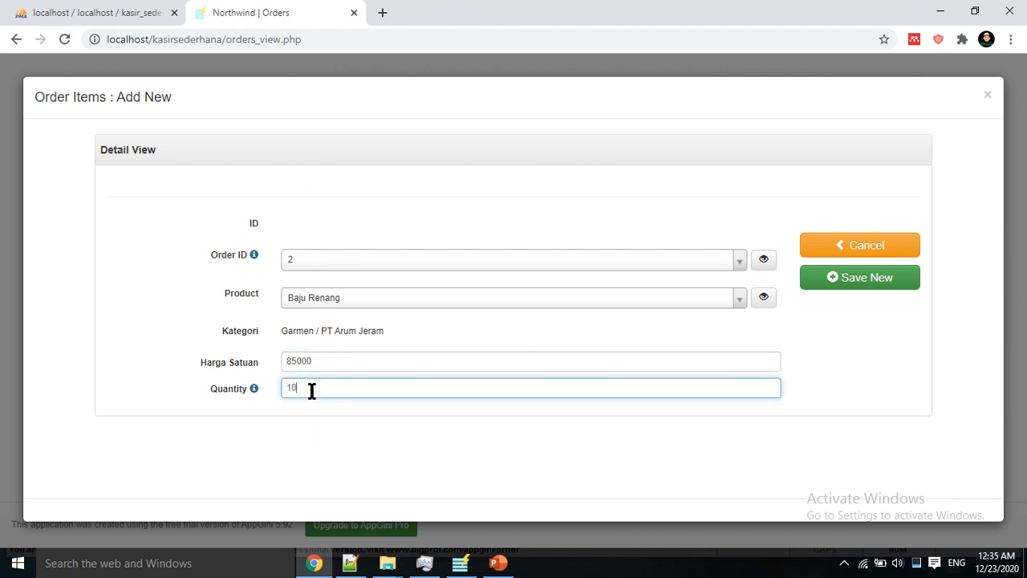
left_click(838, 285)
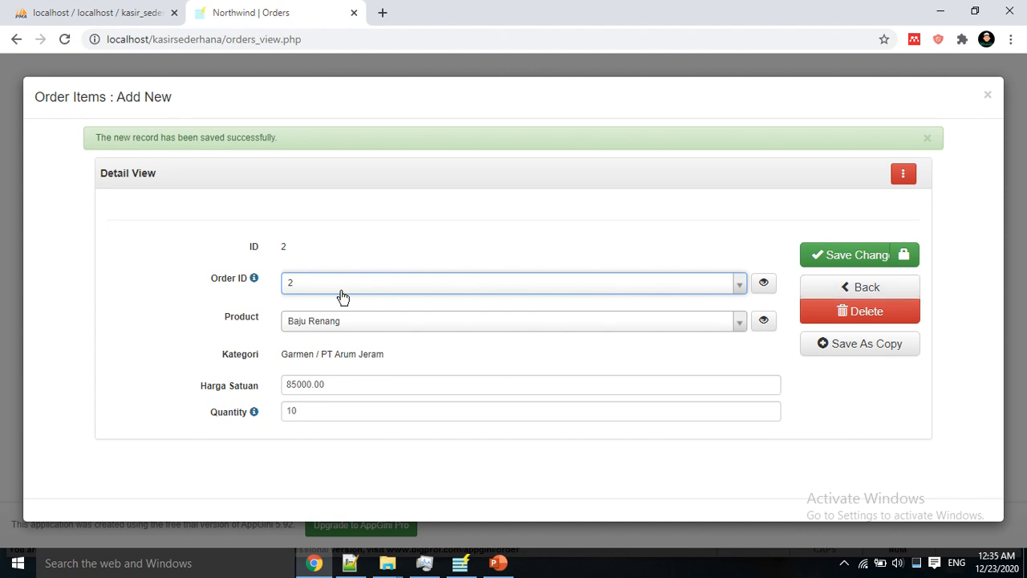
Step: Save a copy of the item as Baju Koko with quantity 100
left_click(464, 329)
left_click(441, 354)
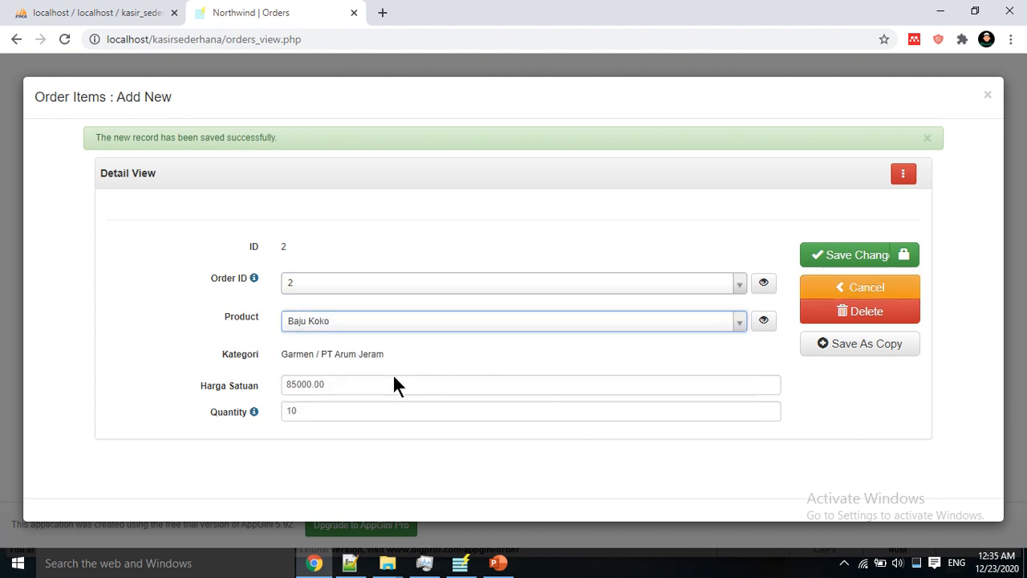
left_click(321, 411)
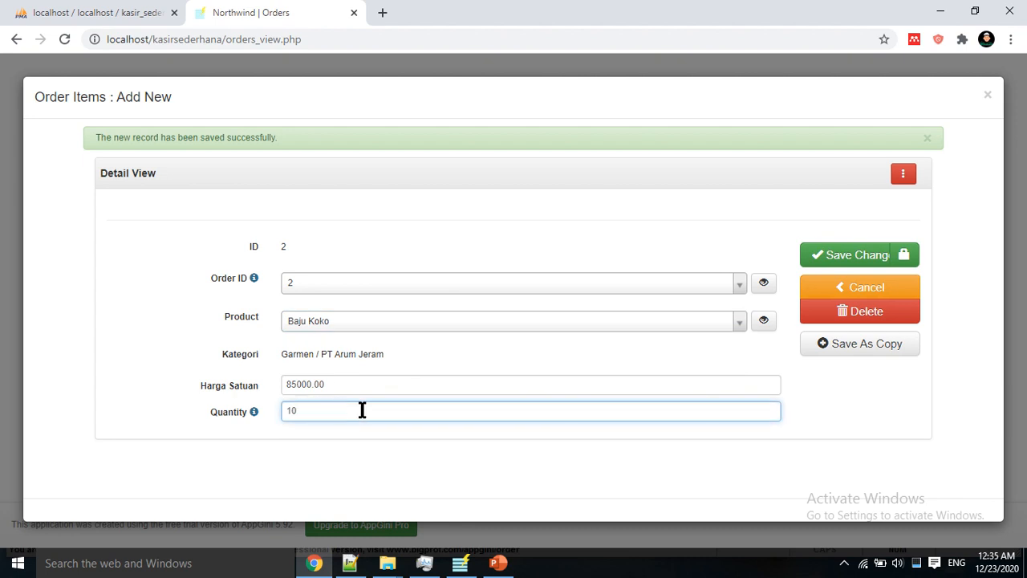
type("0")
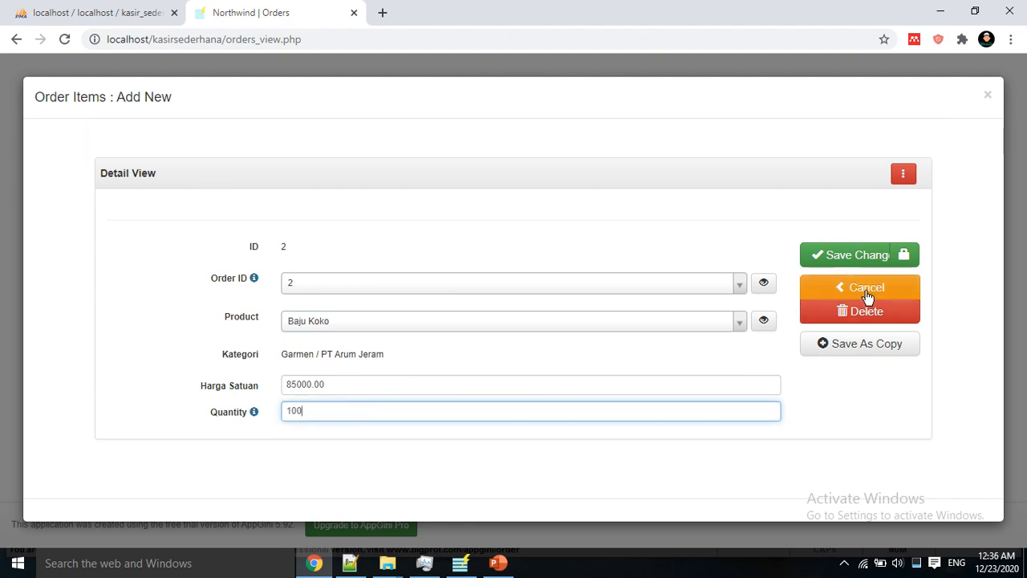
left_click(860, 345)
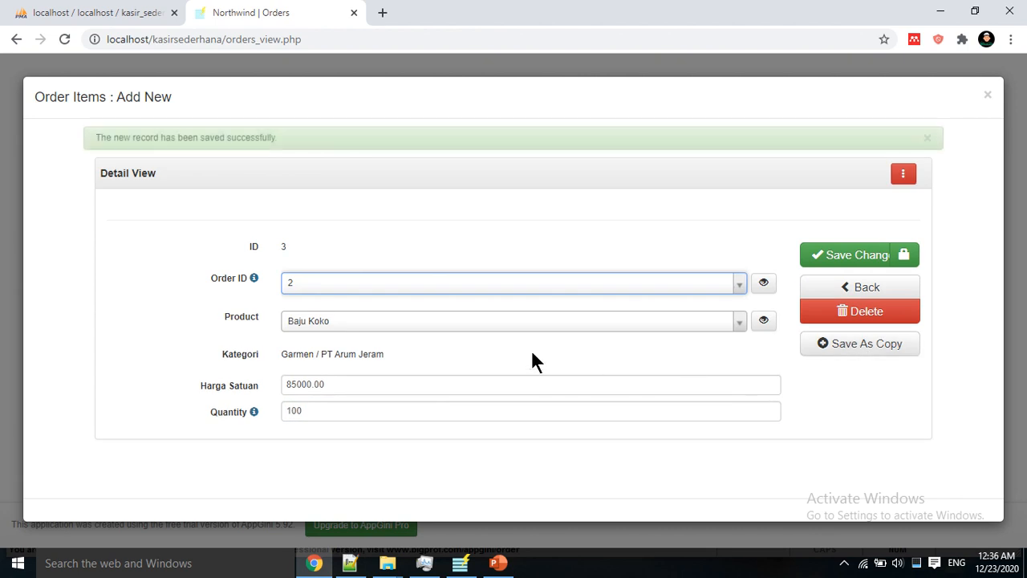
Step: Save another copy as Kaos dalam at unit price 20000 with quantity 5
left_click(328, 322)
left_click(336, 395)
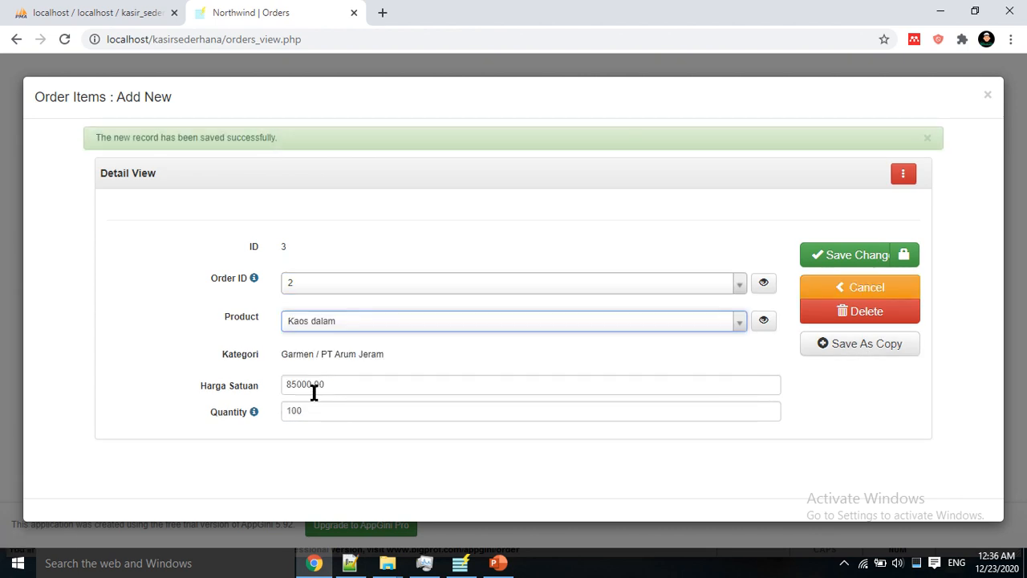
left_click_drag(331, 386, 207, 386)
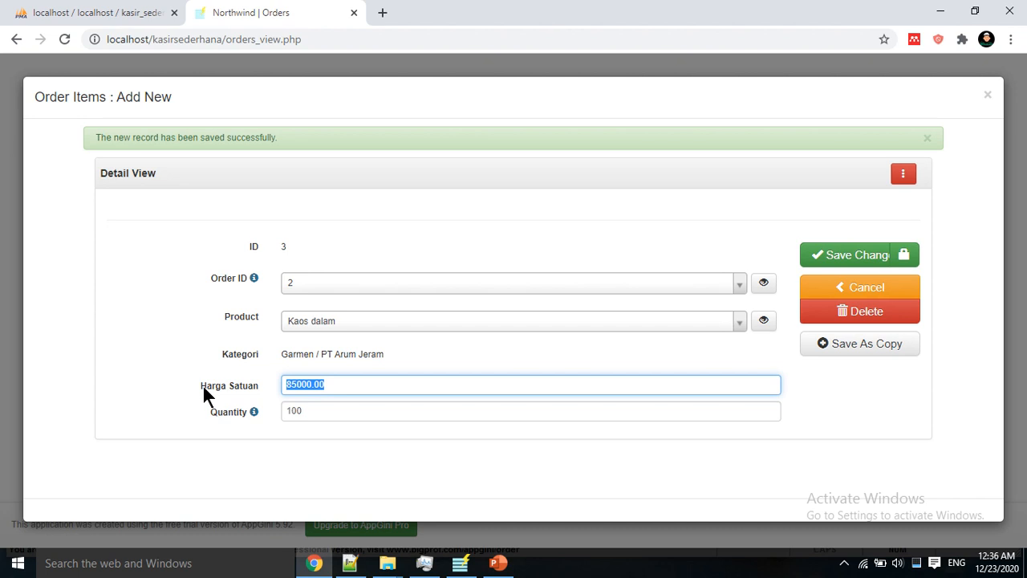
type("5")
key("BackSpace")
type("20000")
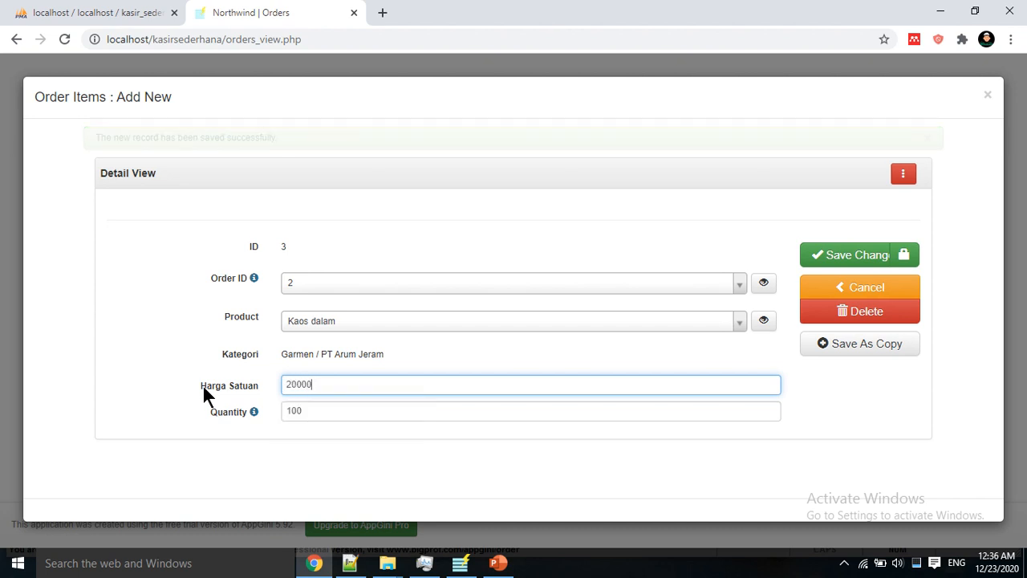
key("Tab")
type("5")
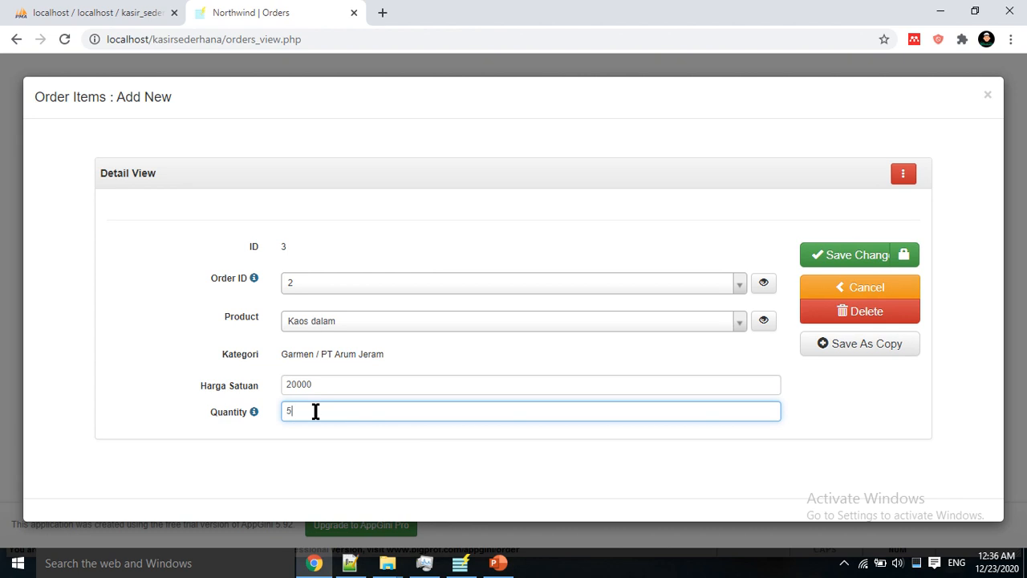
left_click(851, 343)
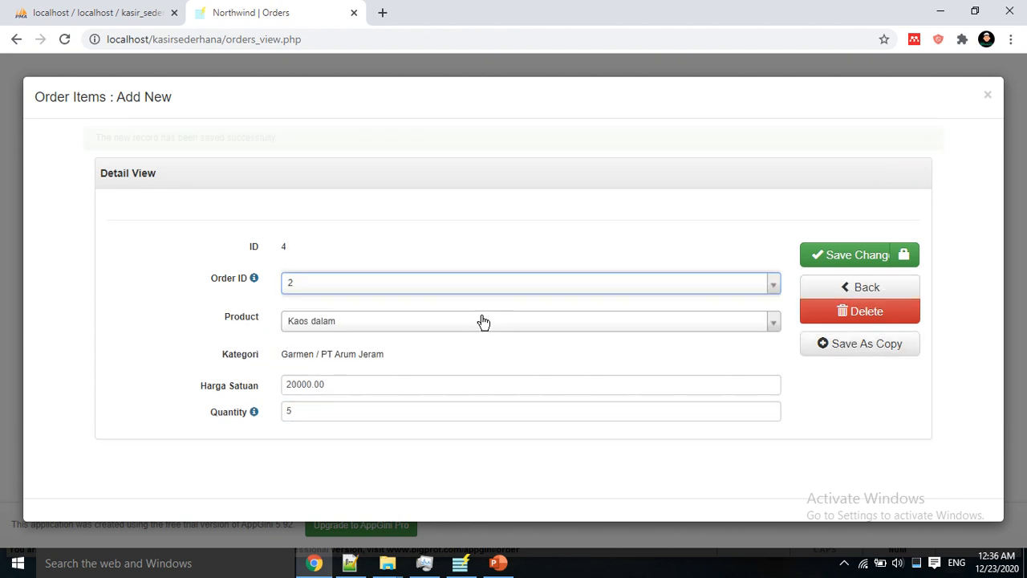
Step: Close the Order Items window and go back to the Orders list showing order 2's 9450000.00 Total
left_click(987, 95)
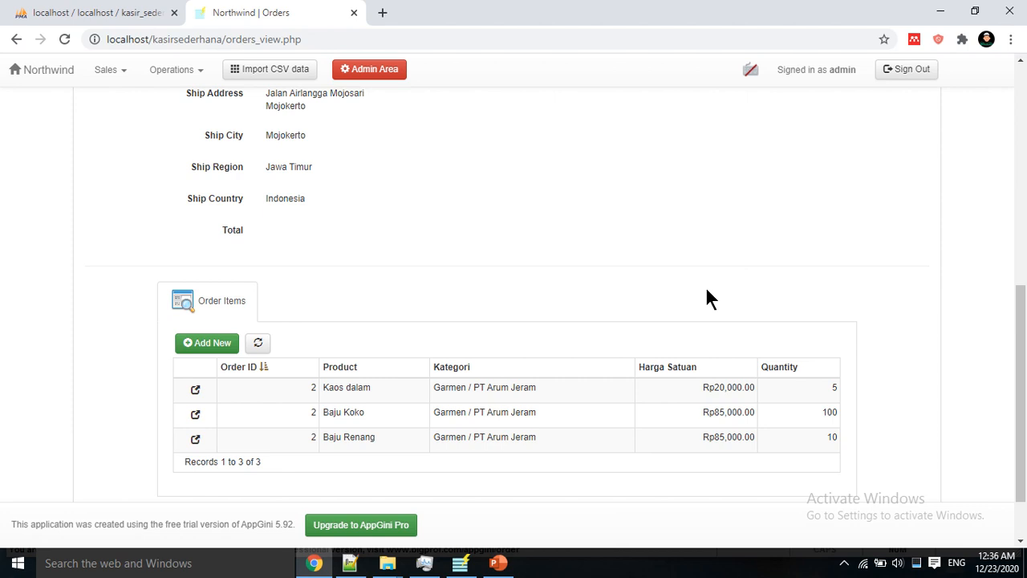
scroll(695, 410, "up", 6)
scroll(704, 413, "down", 4)
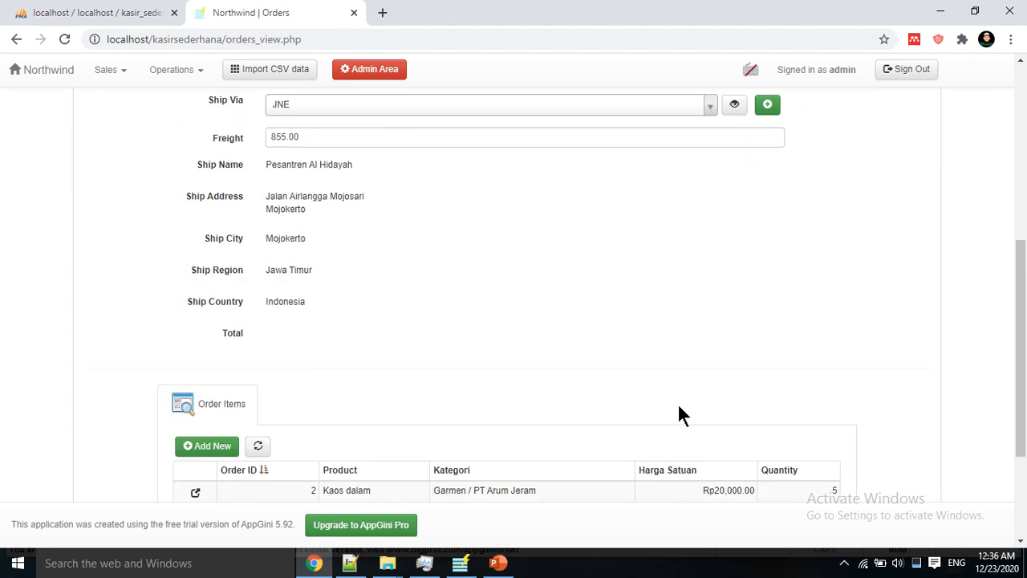
scroll(678, 413, "down", 1)
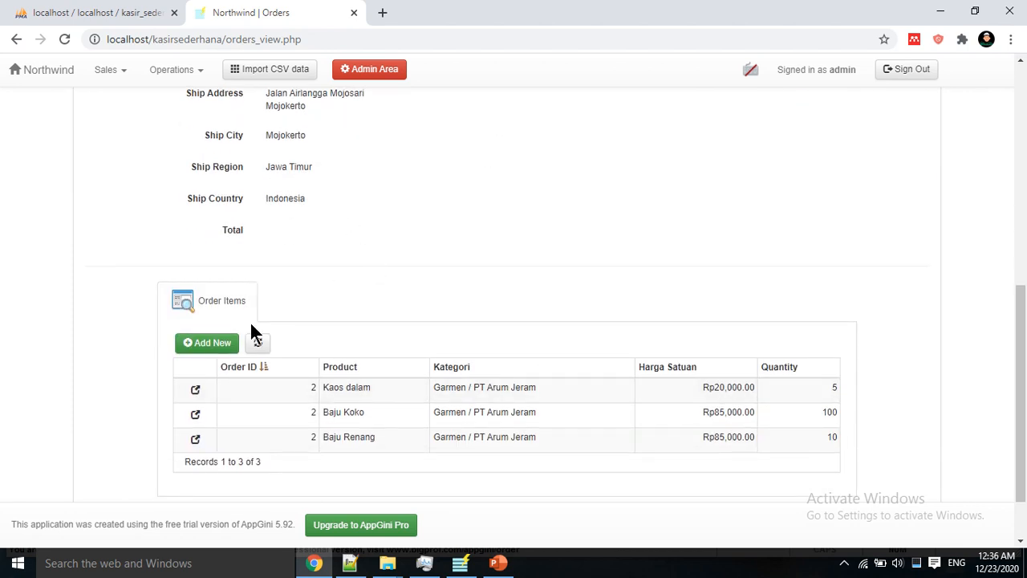
scroll(370, 281, "up", 4)
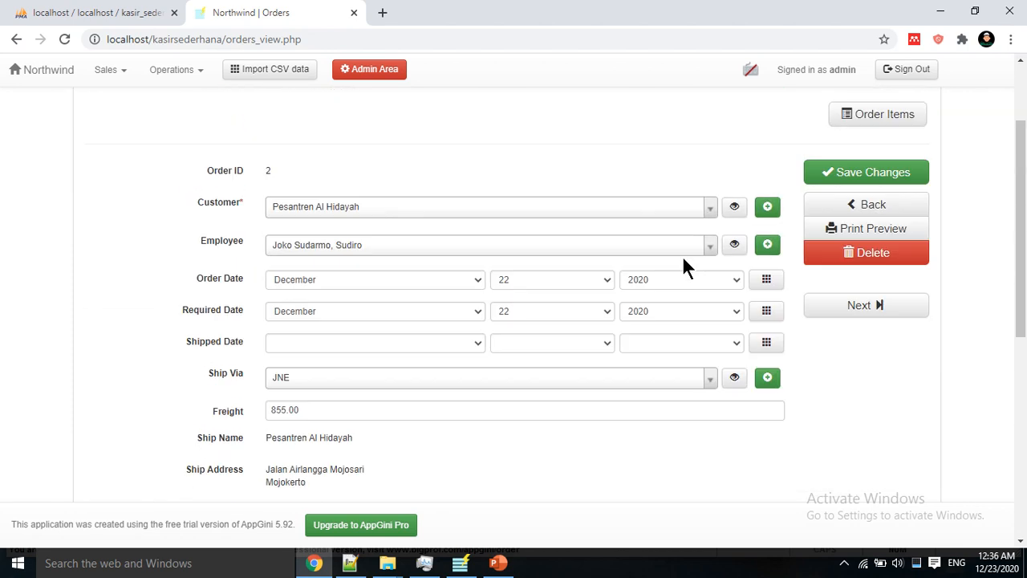
left_click(847, 206)
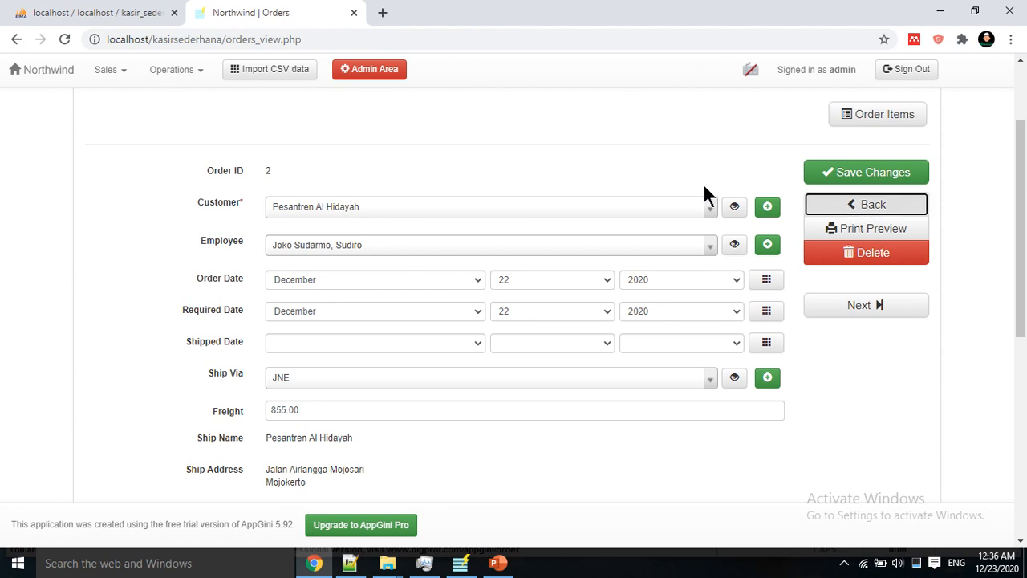
left_click(835, 207)
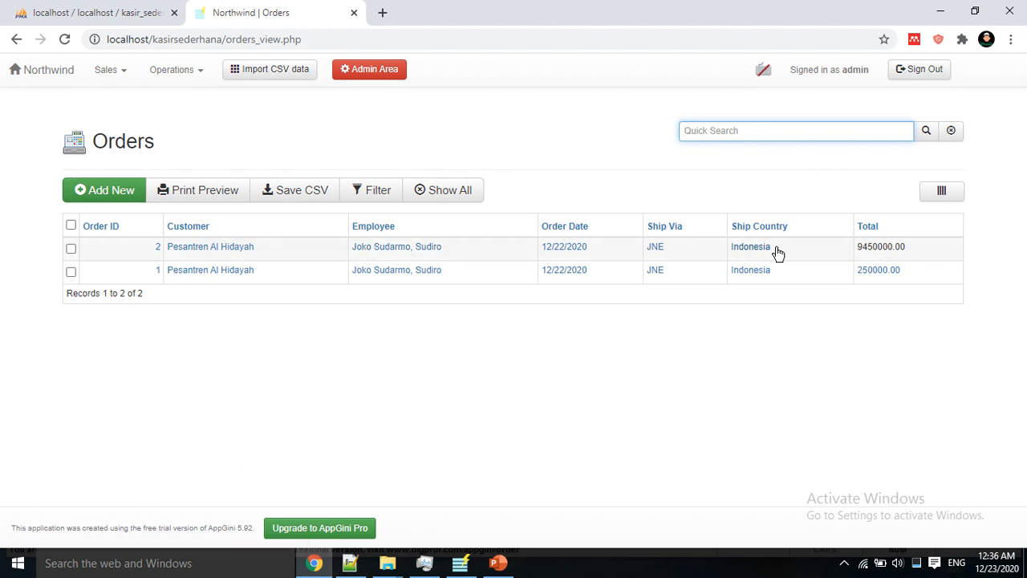
Step: Check order 2's detail page: Total 9450000.00 with Kaos dalam, Baju Koko and Baju Renang items
left_click(747, 253)
scroll(533, 238, "down", 4)
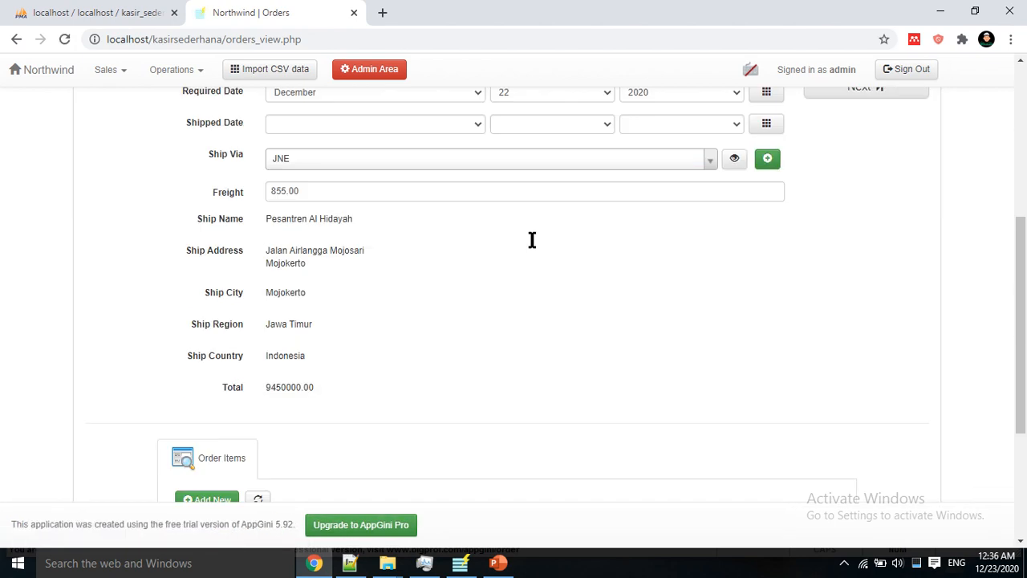
scroll(532, 240, "down", 1)
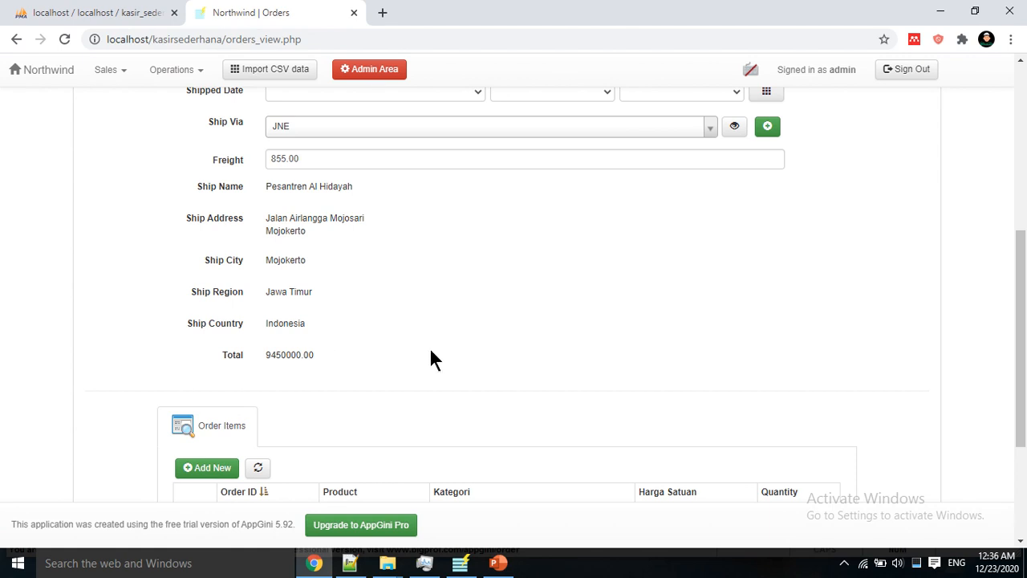
scroll(437, 353, "down", 2)
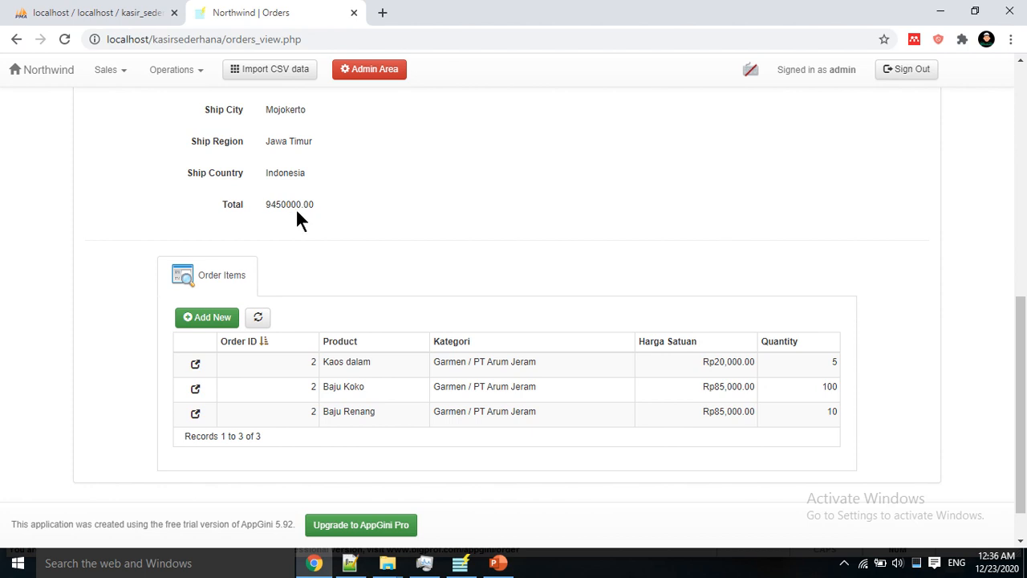
scroll(340, 237, "up", 4)
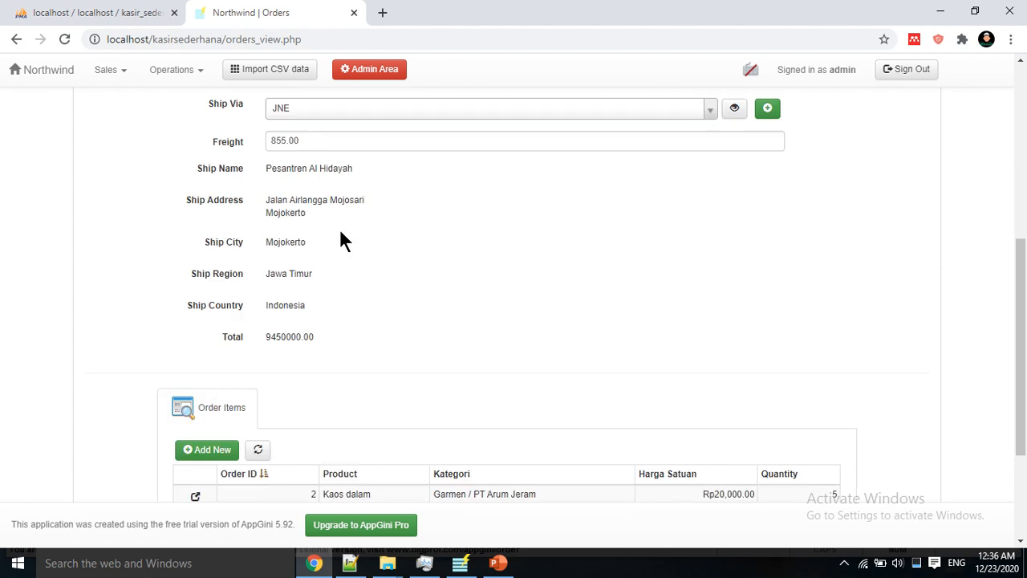
scroll(340, 237, "up", 1)
scroll(342, 237, "down", 6)
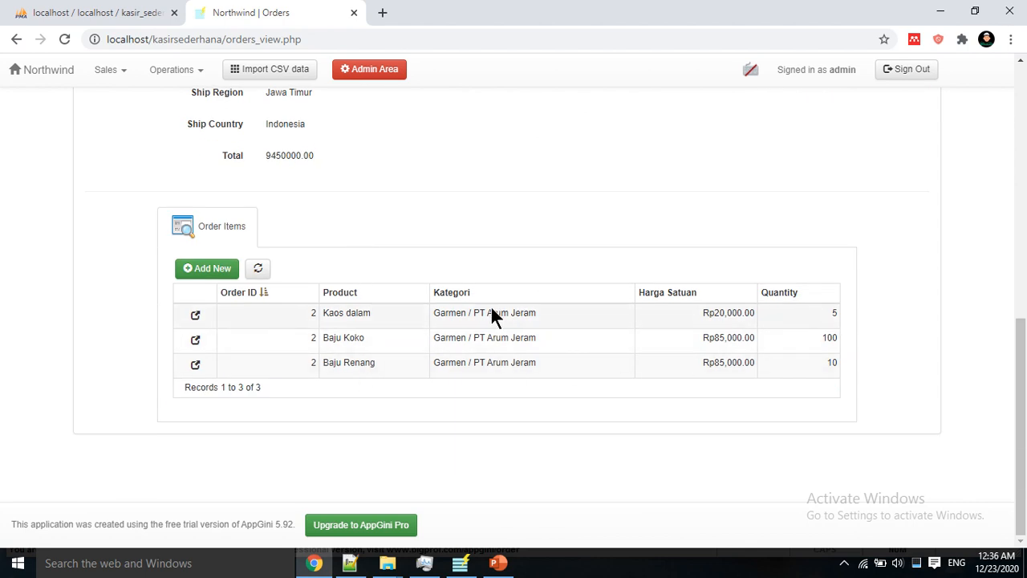
scroll(492, 317, "up", 2)
scroll(491, 308, "up", 5)
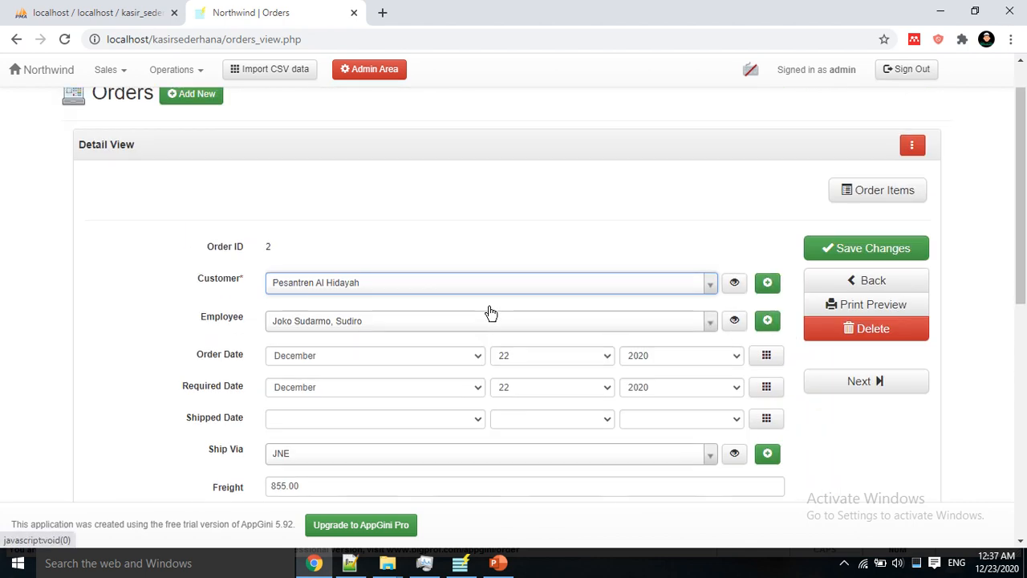
scroll(230, 293, "down", 4)
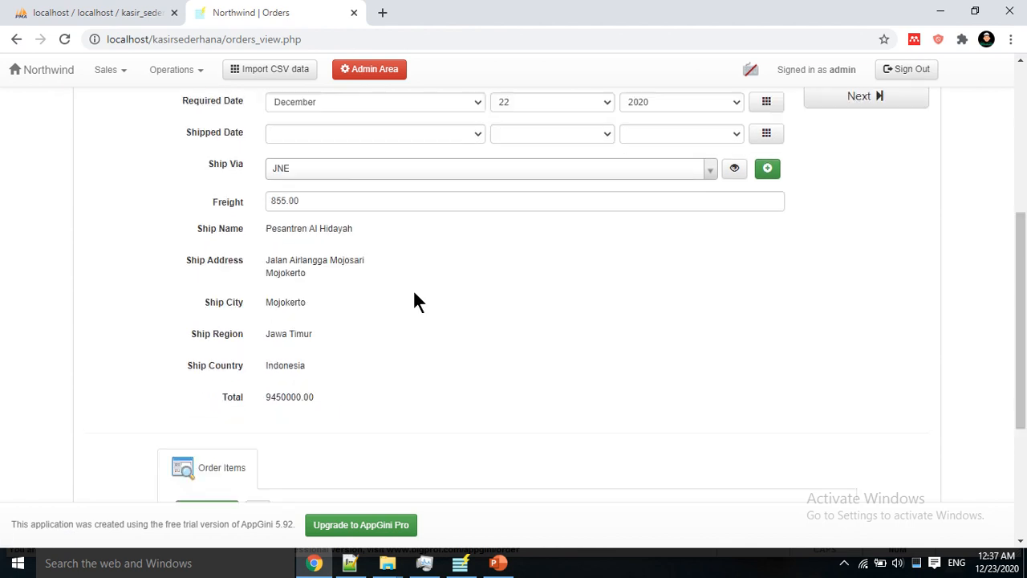
scroll(414, 301, "down", 3)
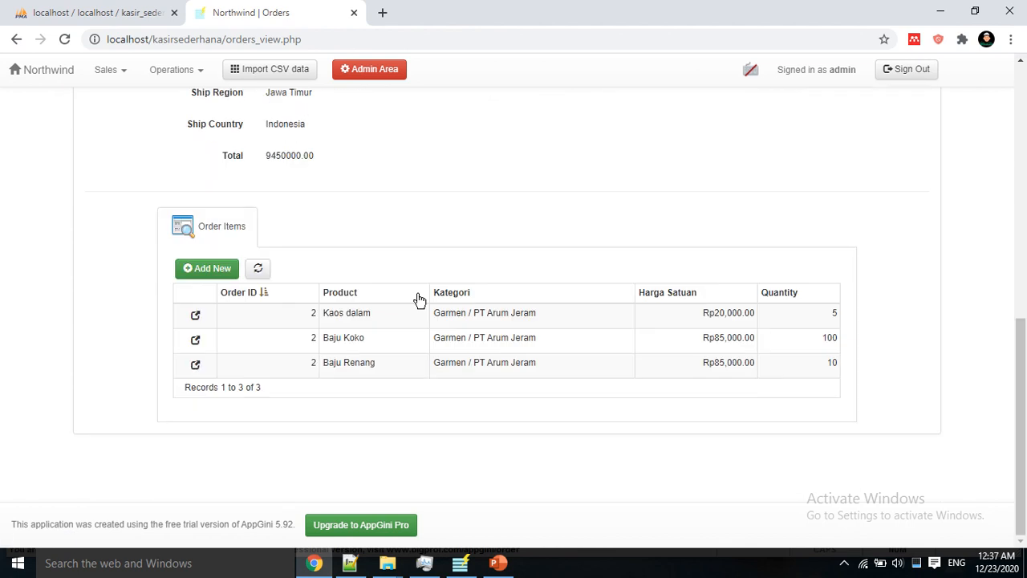
scroll(418, 301, "up", 8)
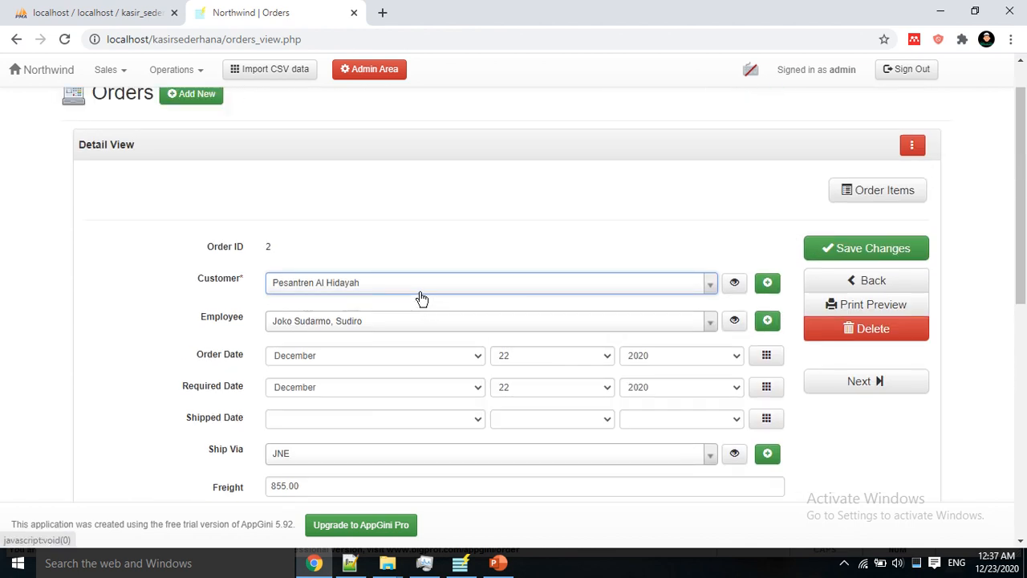
scroll(422, 298, "up", 1)
scroll(420, 297, "down", 7)
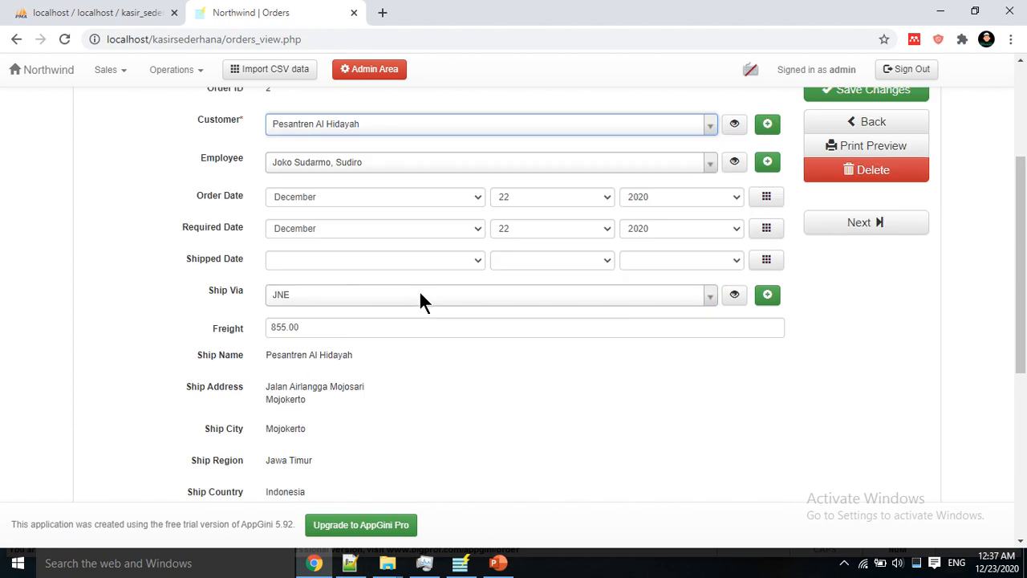